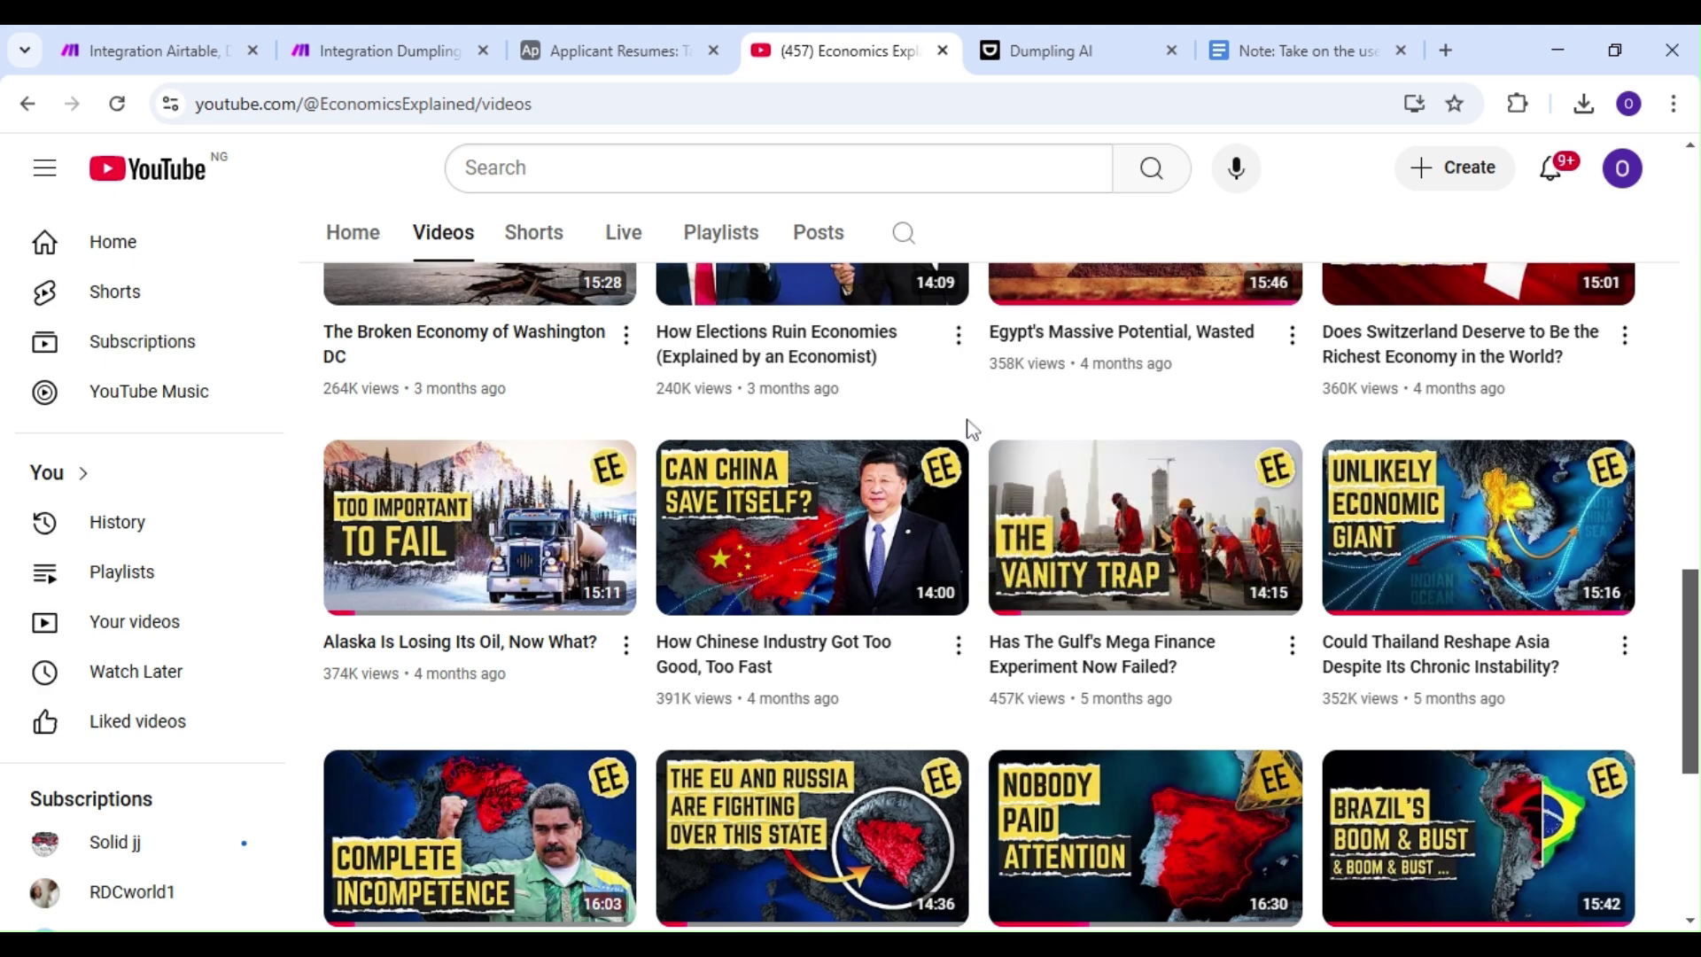
scroll(972, 429, "up", 4)
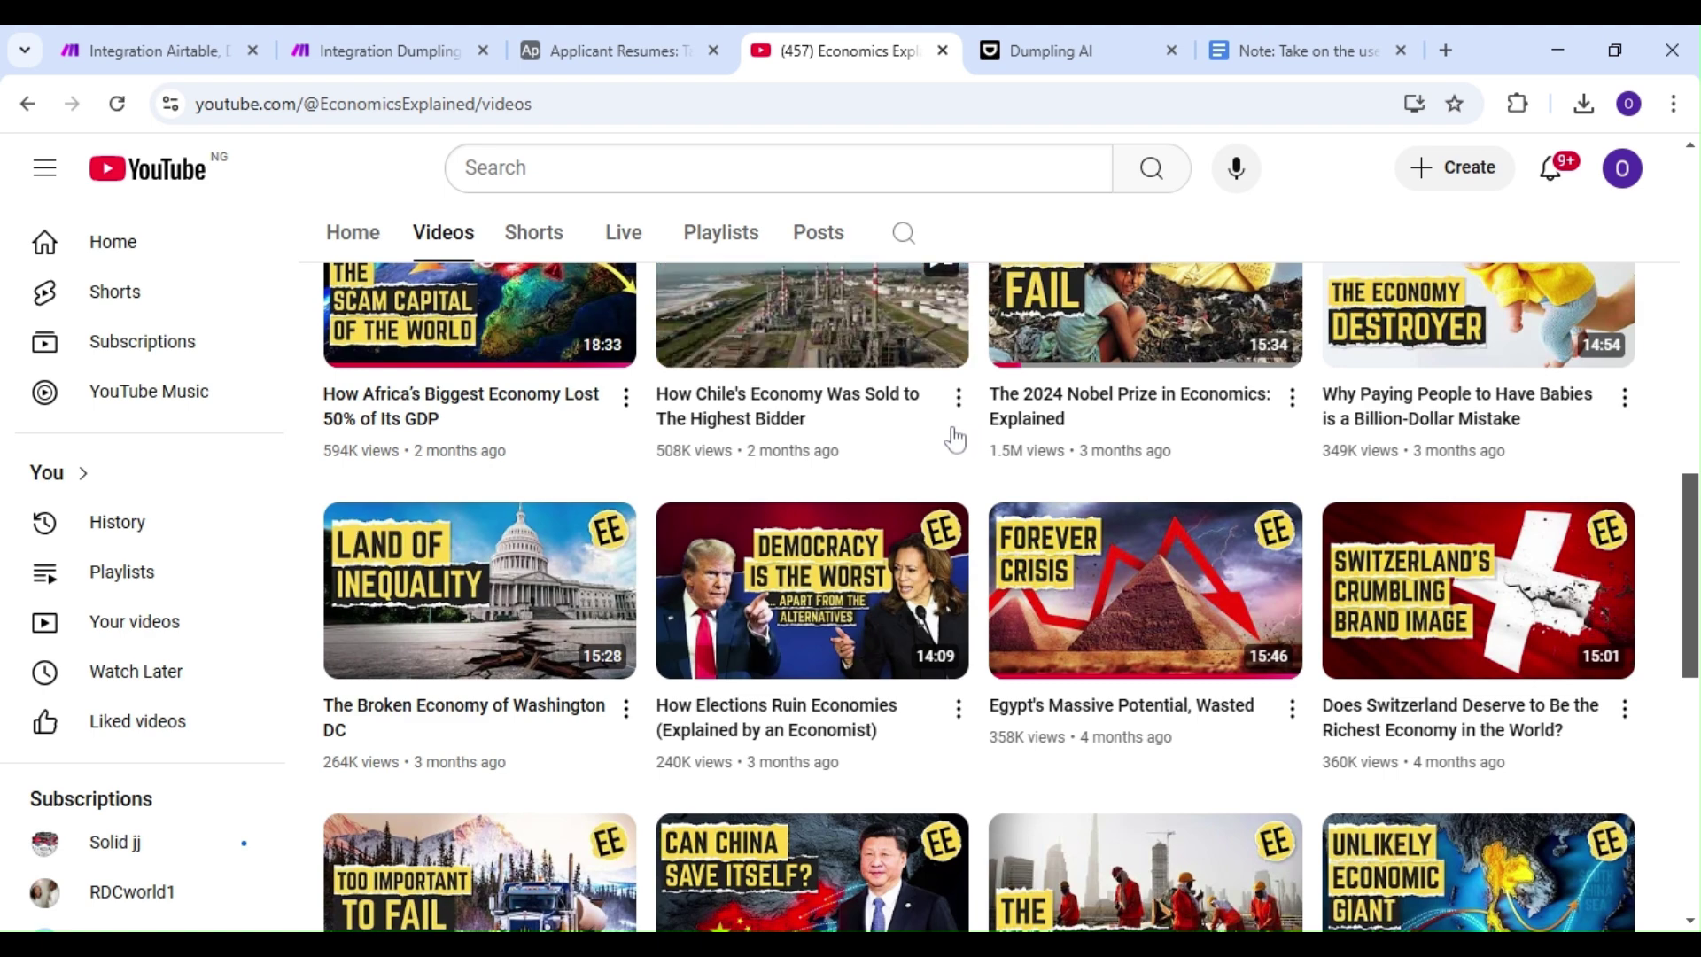
left_click(404, 40)
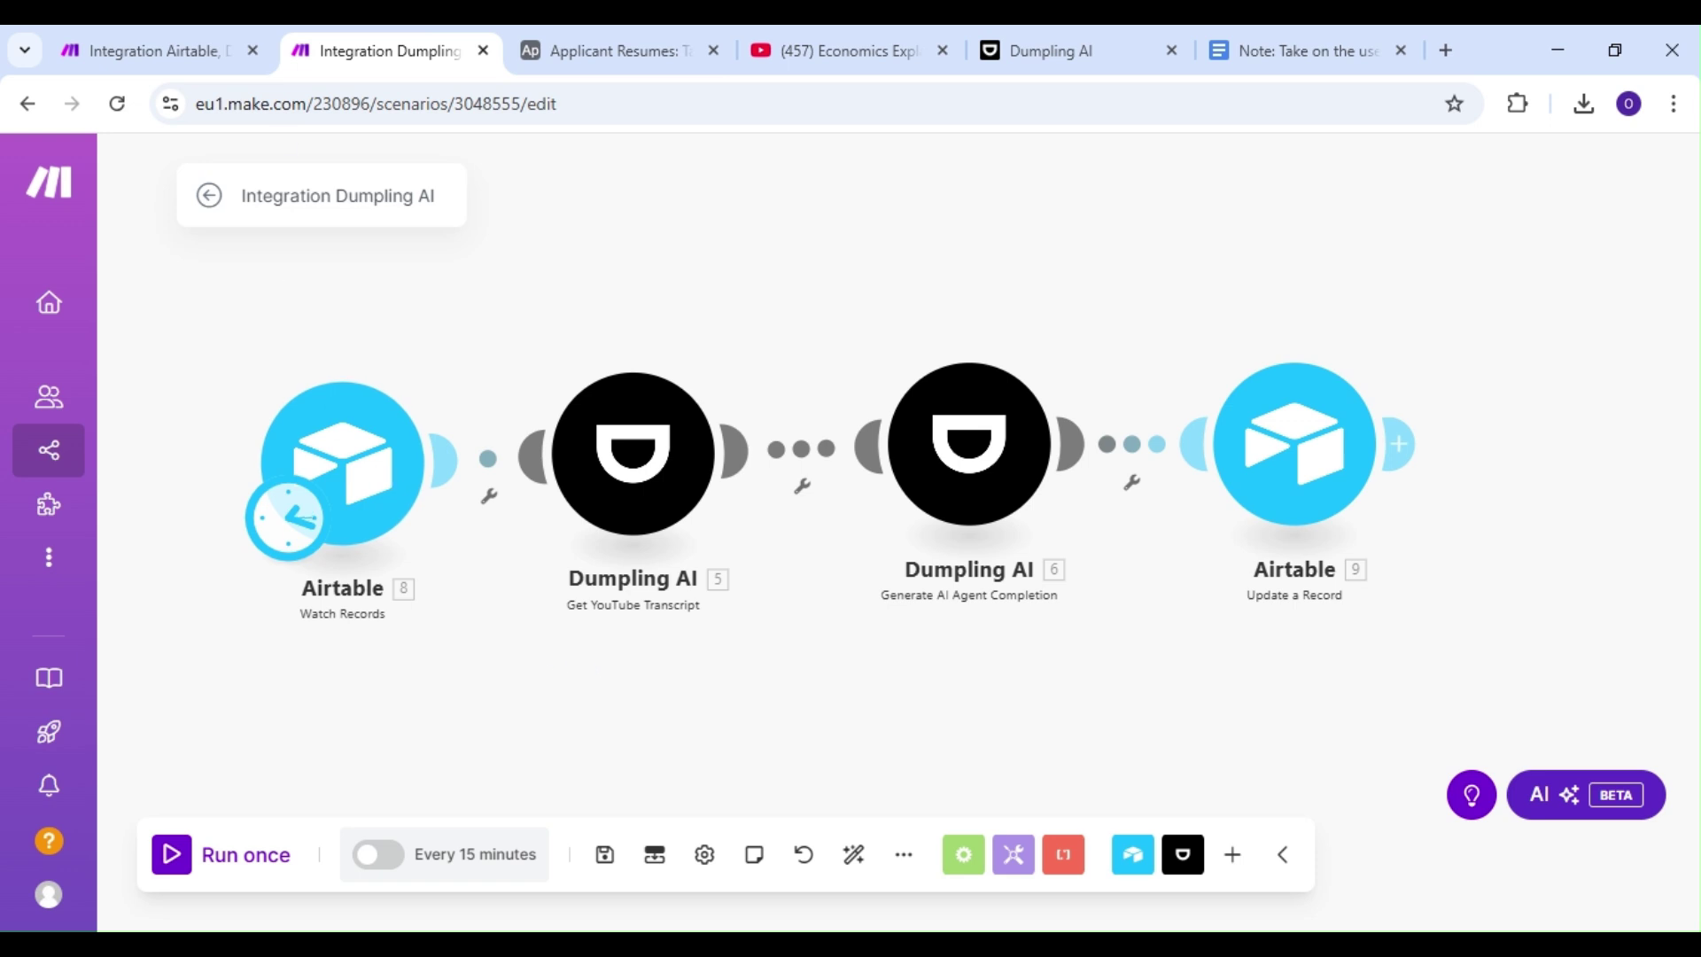
Add an Airtable Watch Records trigger to the empty Integration Airtable, Dumpling AI scenario
left_click(167, 52)
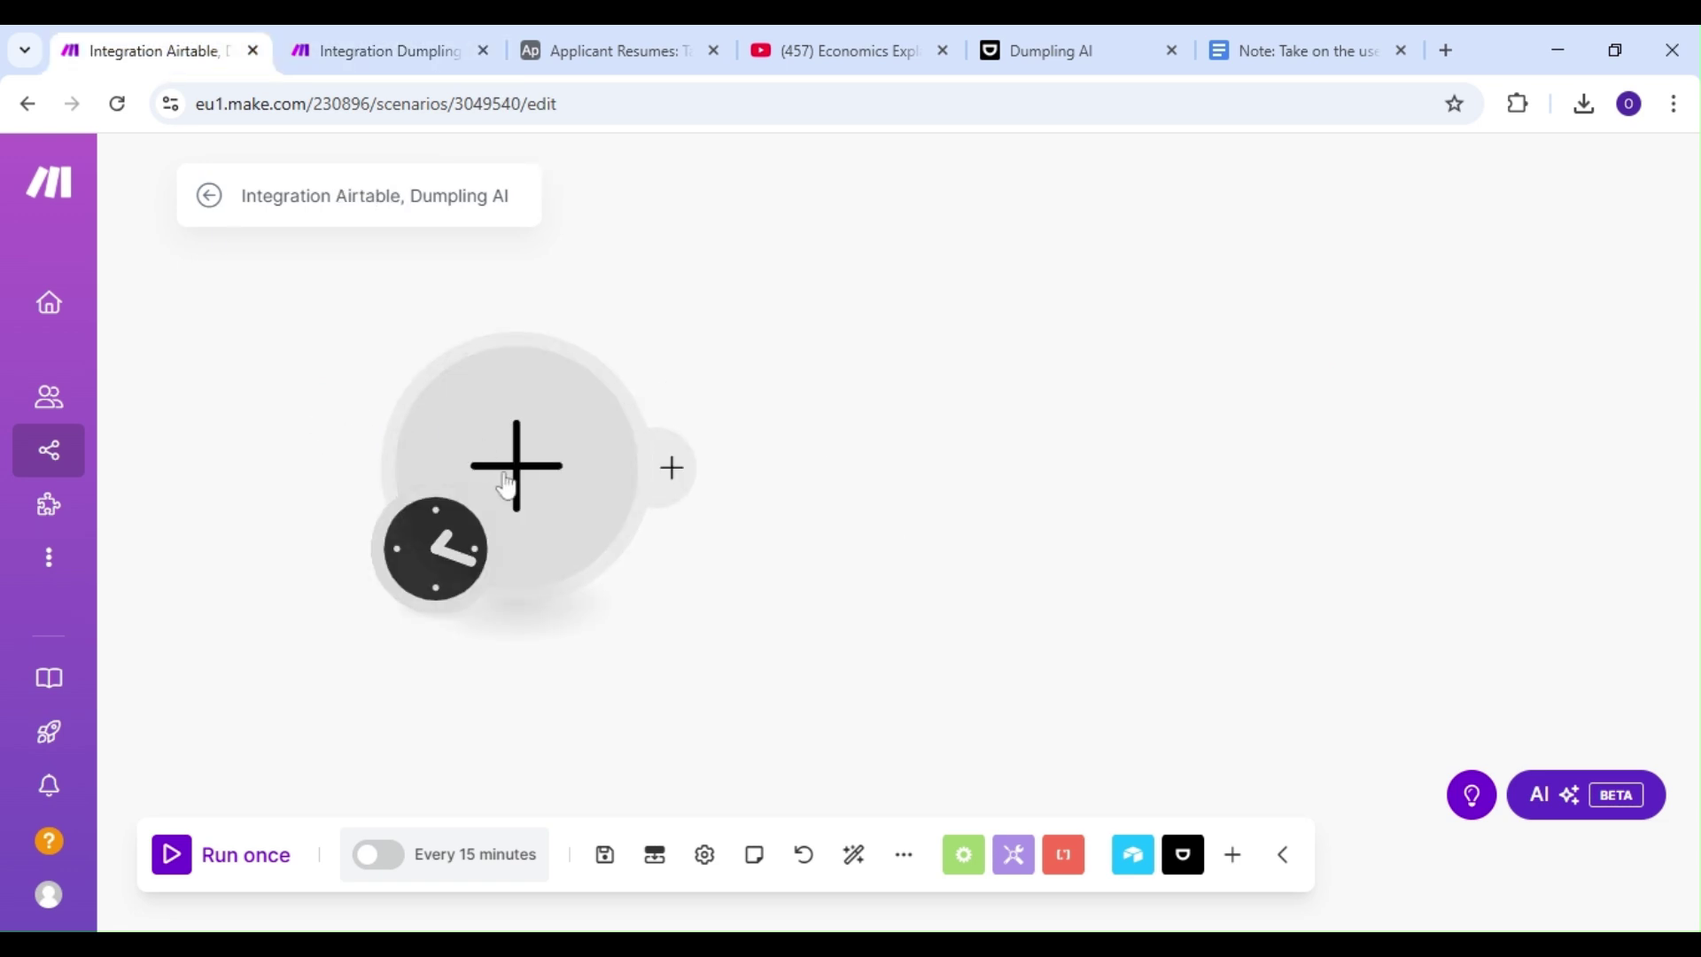
left_click(507, 485)
left_click(778, 266)
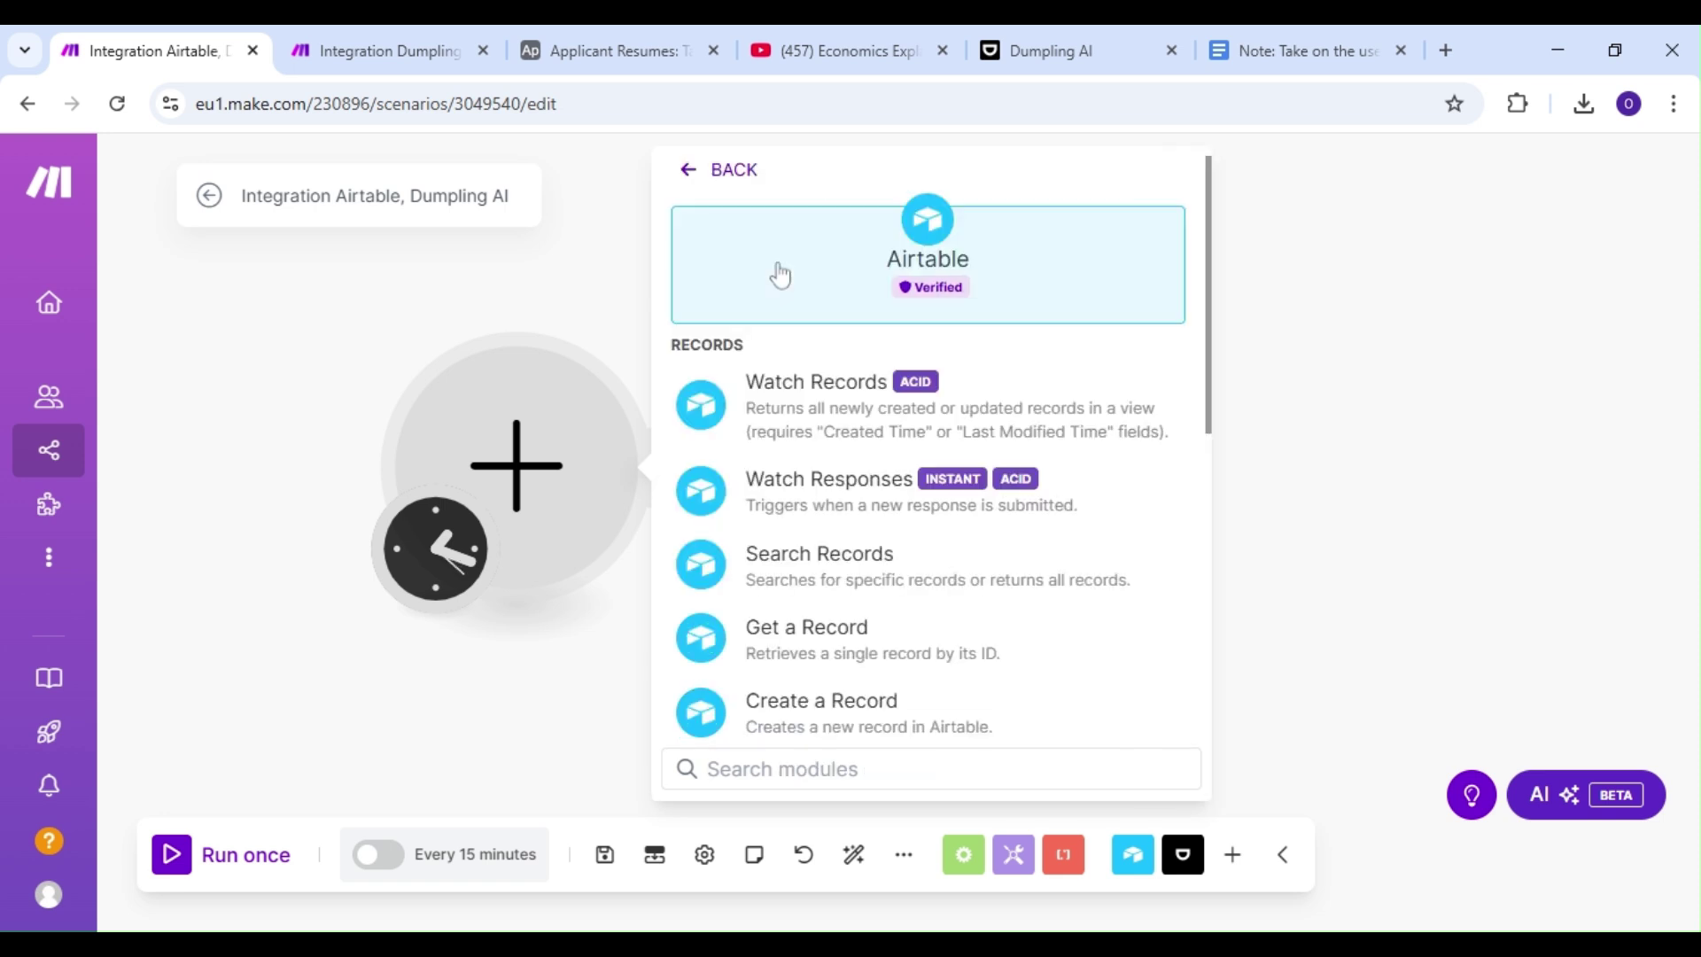
left_click(860, 413)
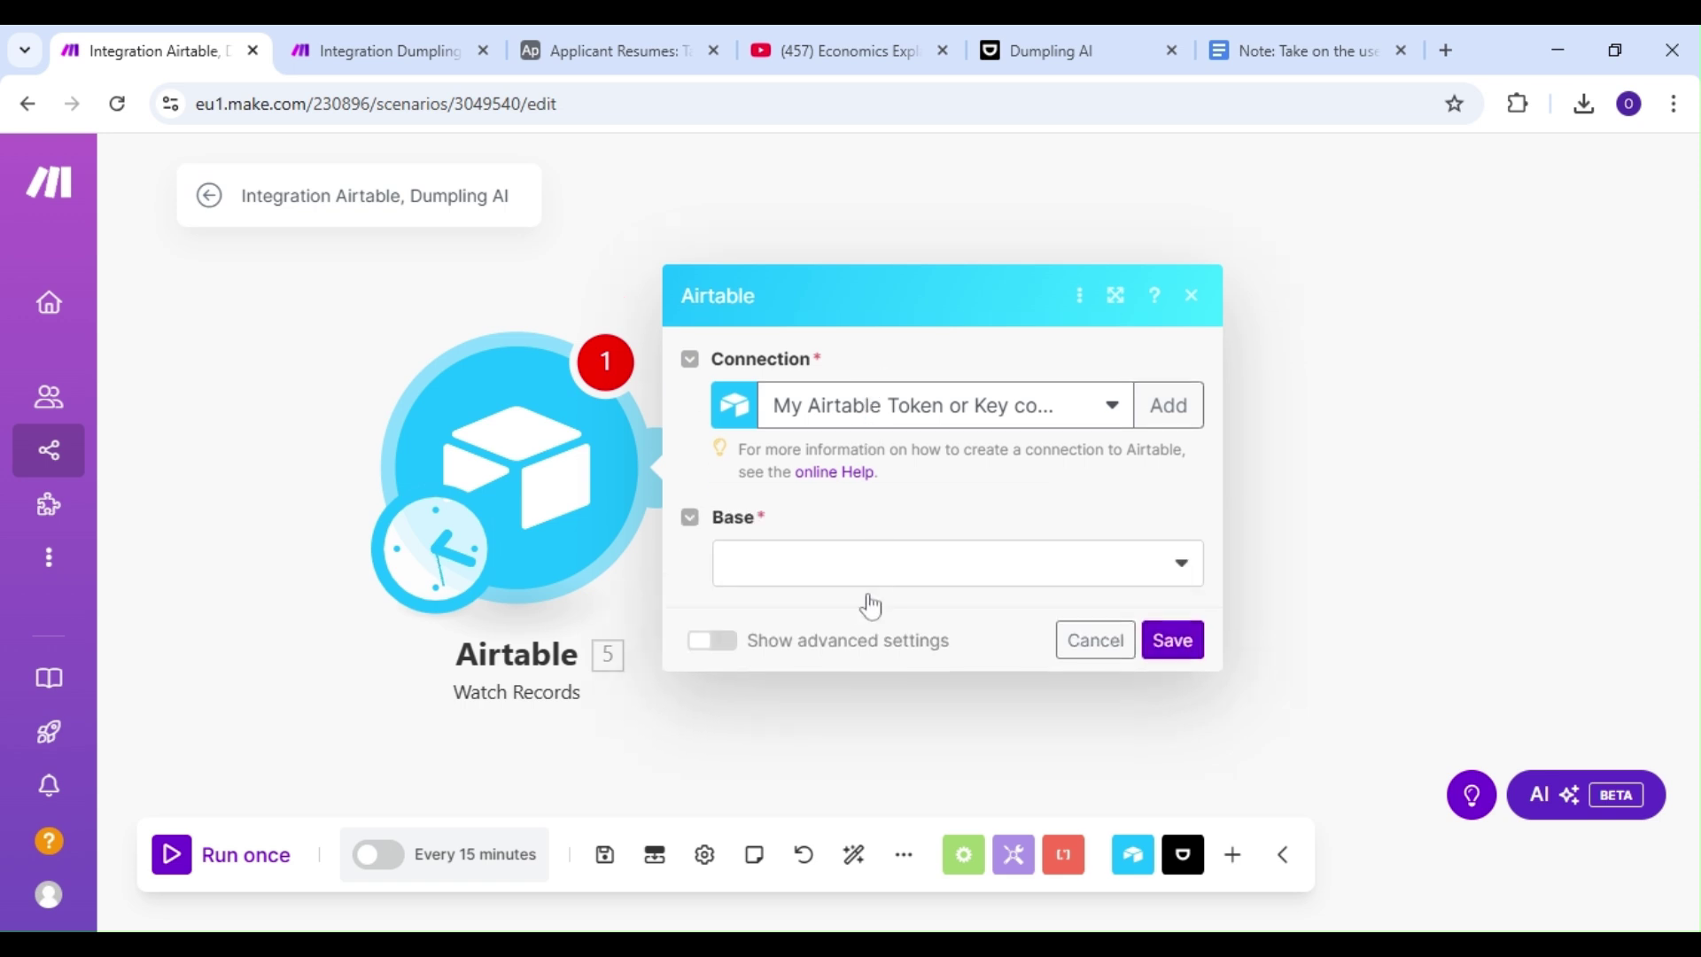
Set the Airtable trigger's base to Applicant Resumes and its table to Table 3
left_click(864, 572)
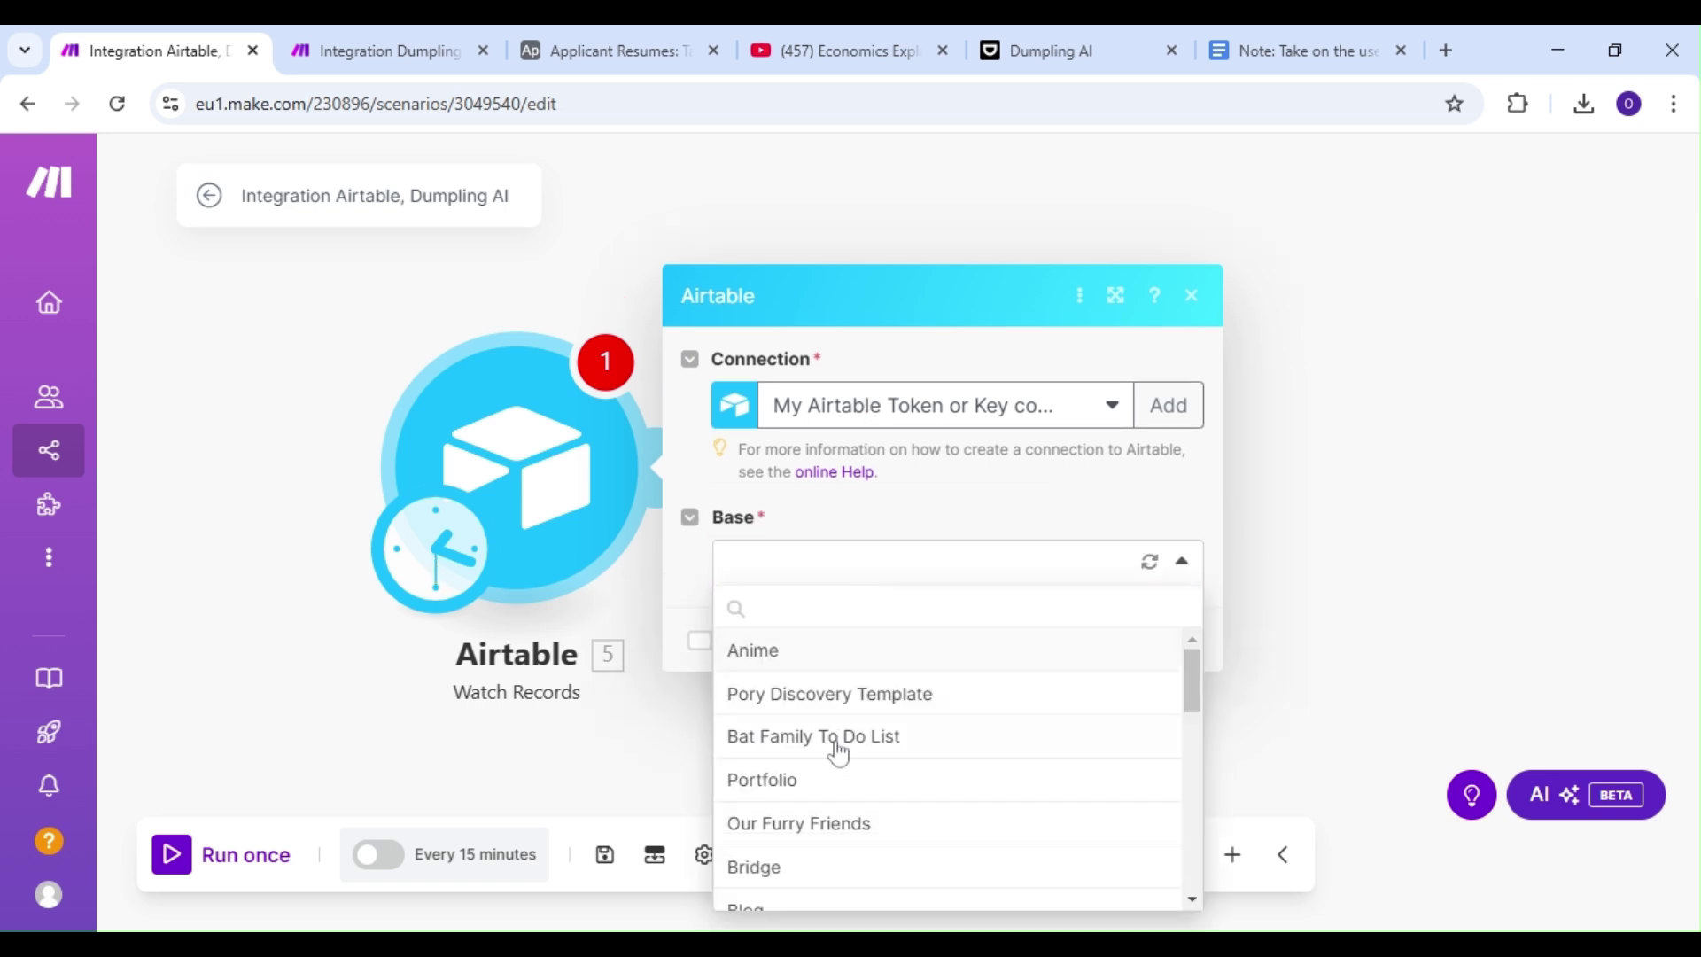
scroll(837, 744, "down", 8)
scroll(840, 740, "down", 3)
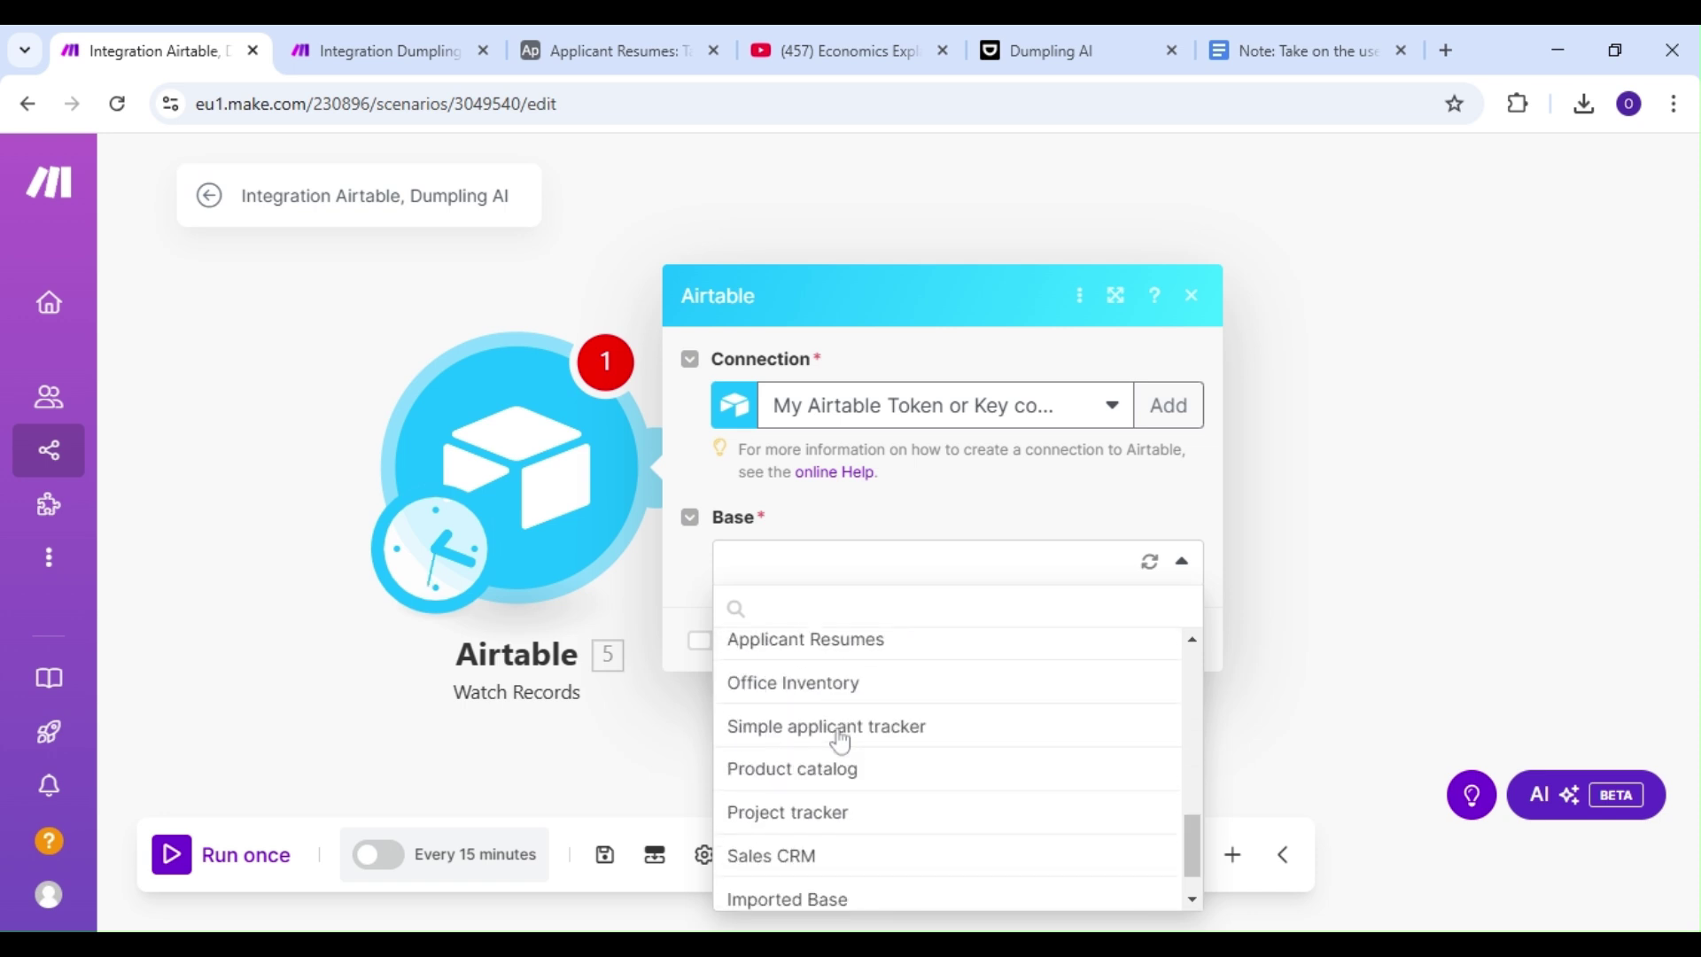
left_click(853, 642)
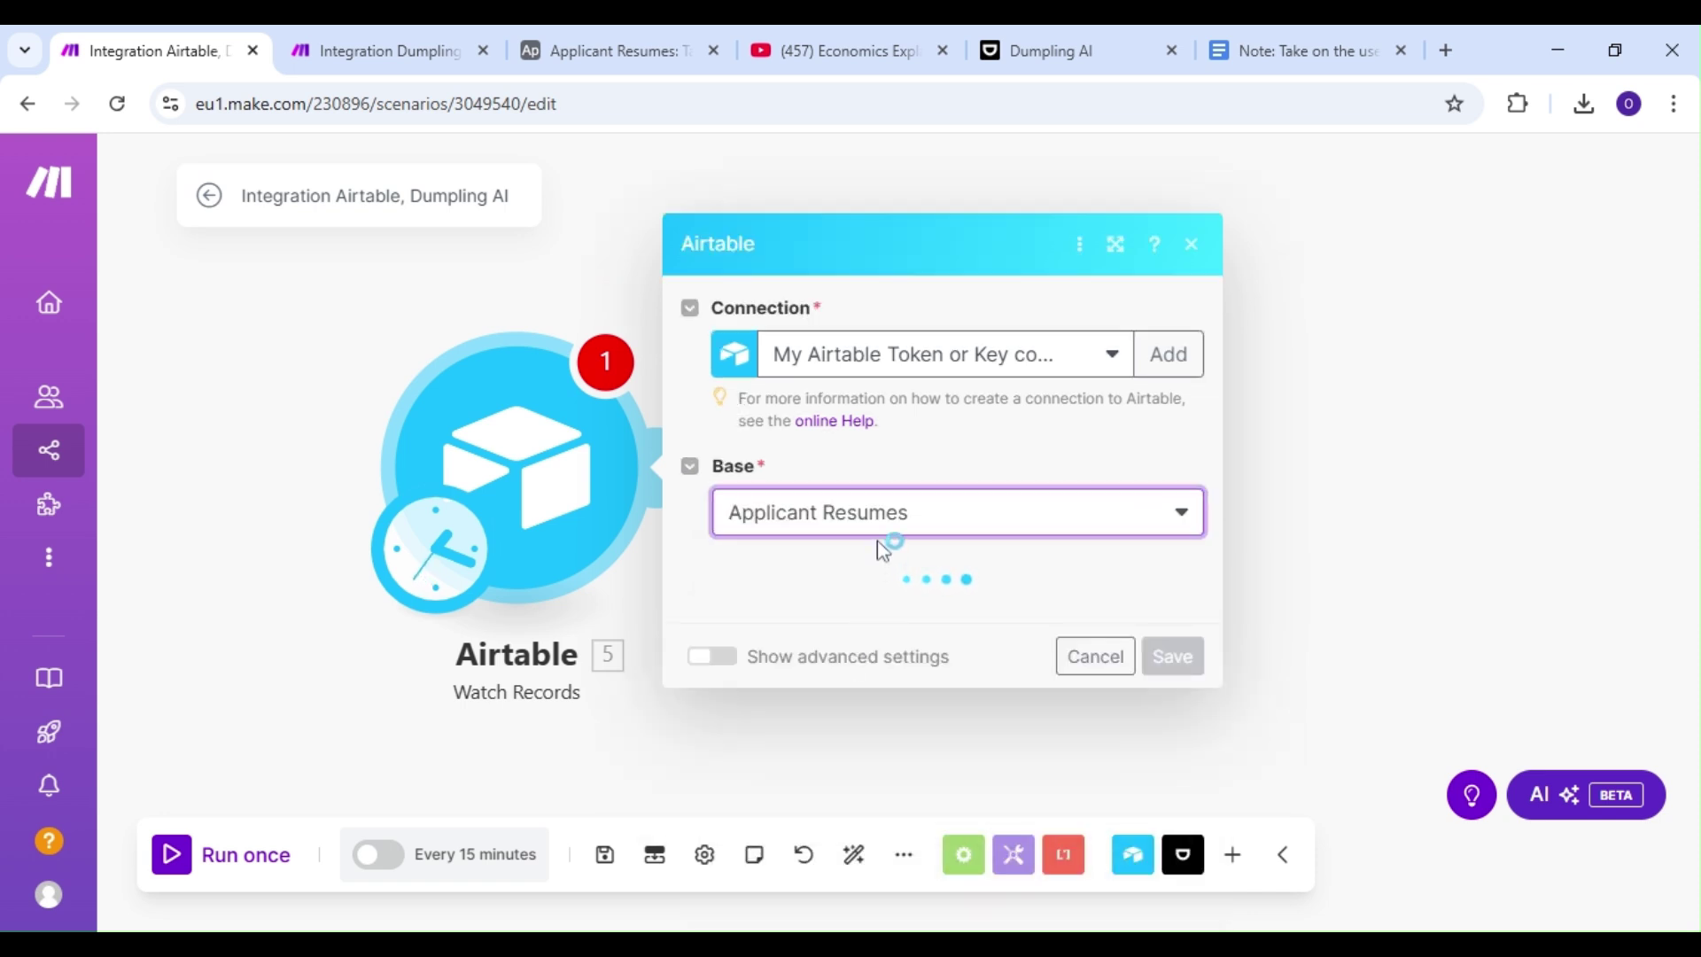
left_click(868, 625)
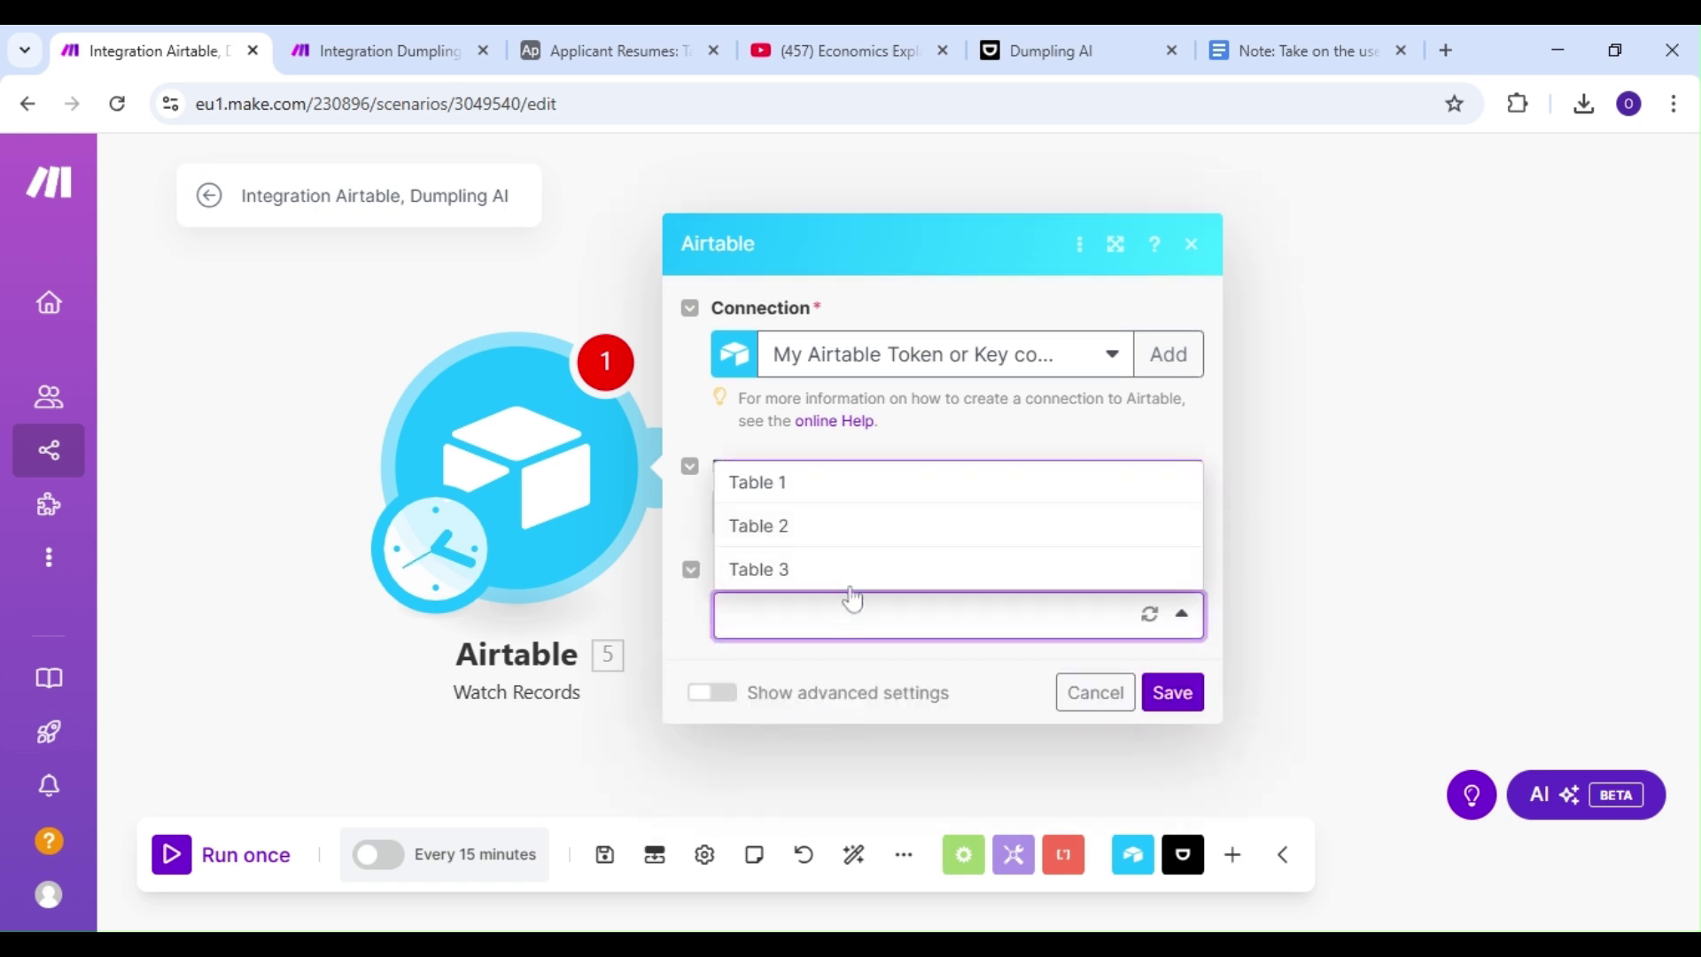
left_click(849, 572)
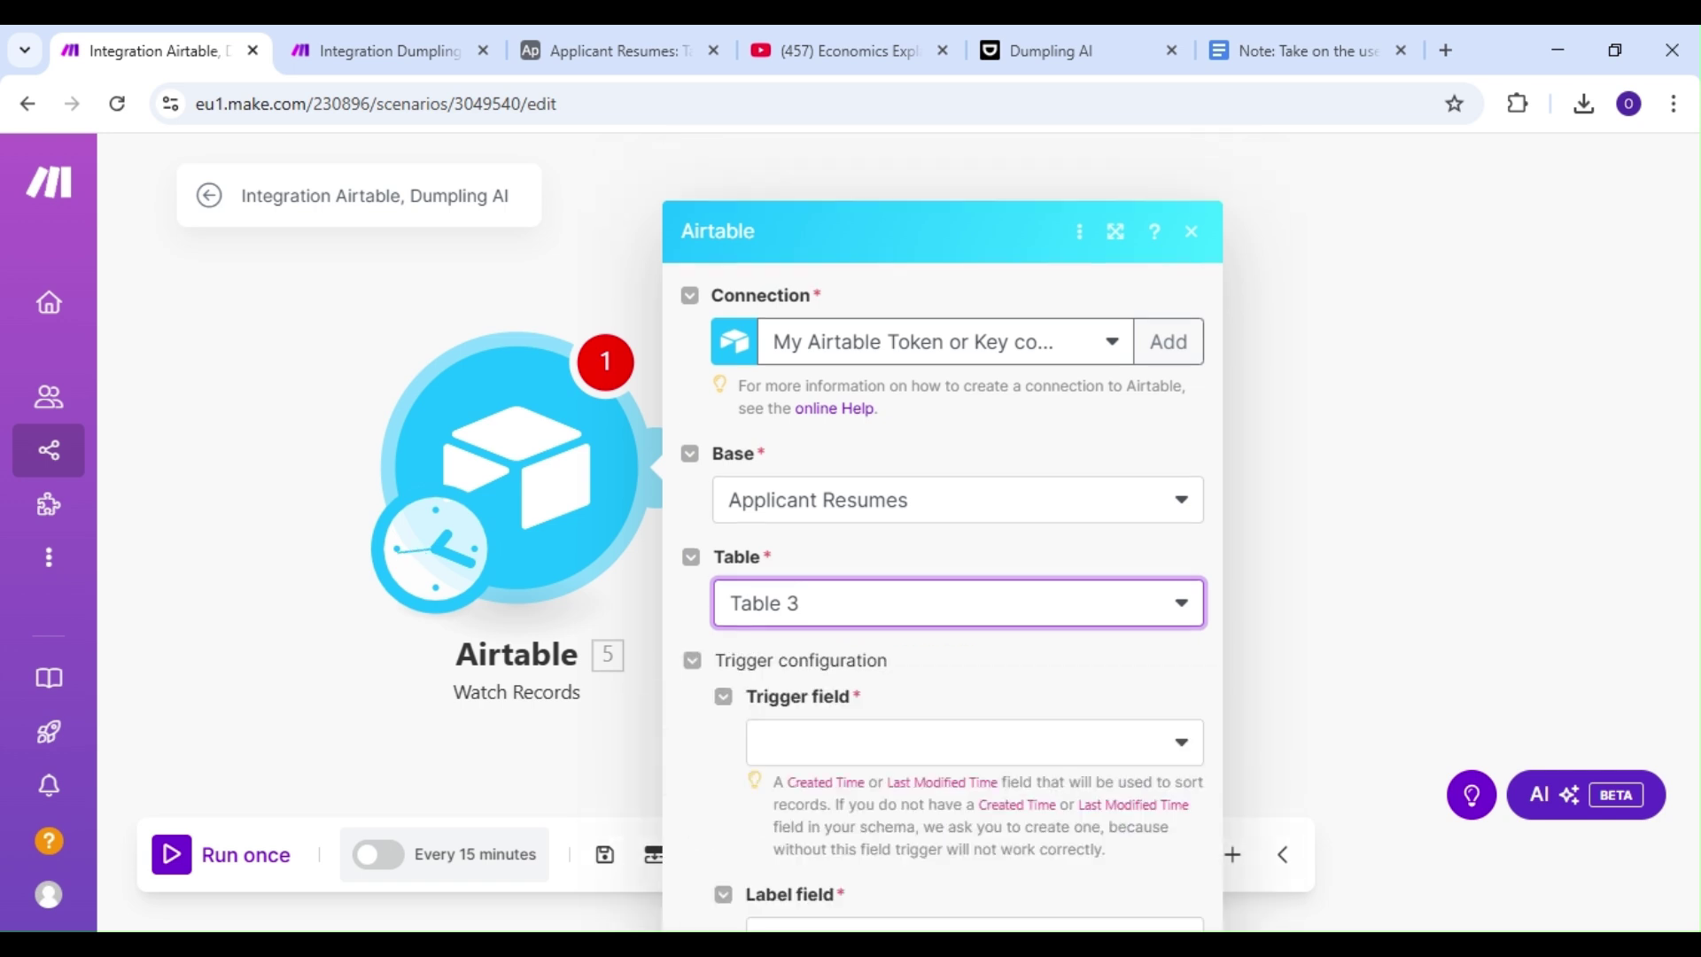
Set the trigger field to Created and the label field to Youtube URL
left_click(873, 689)
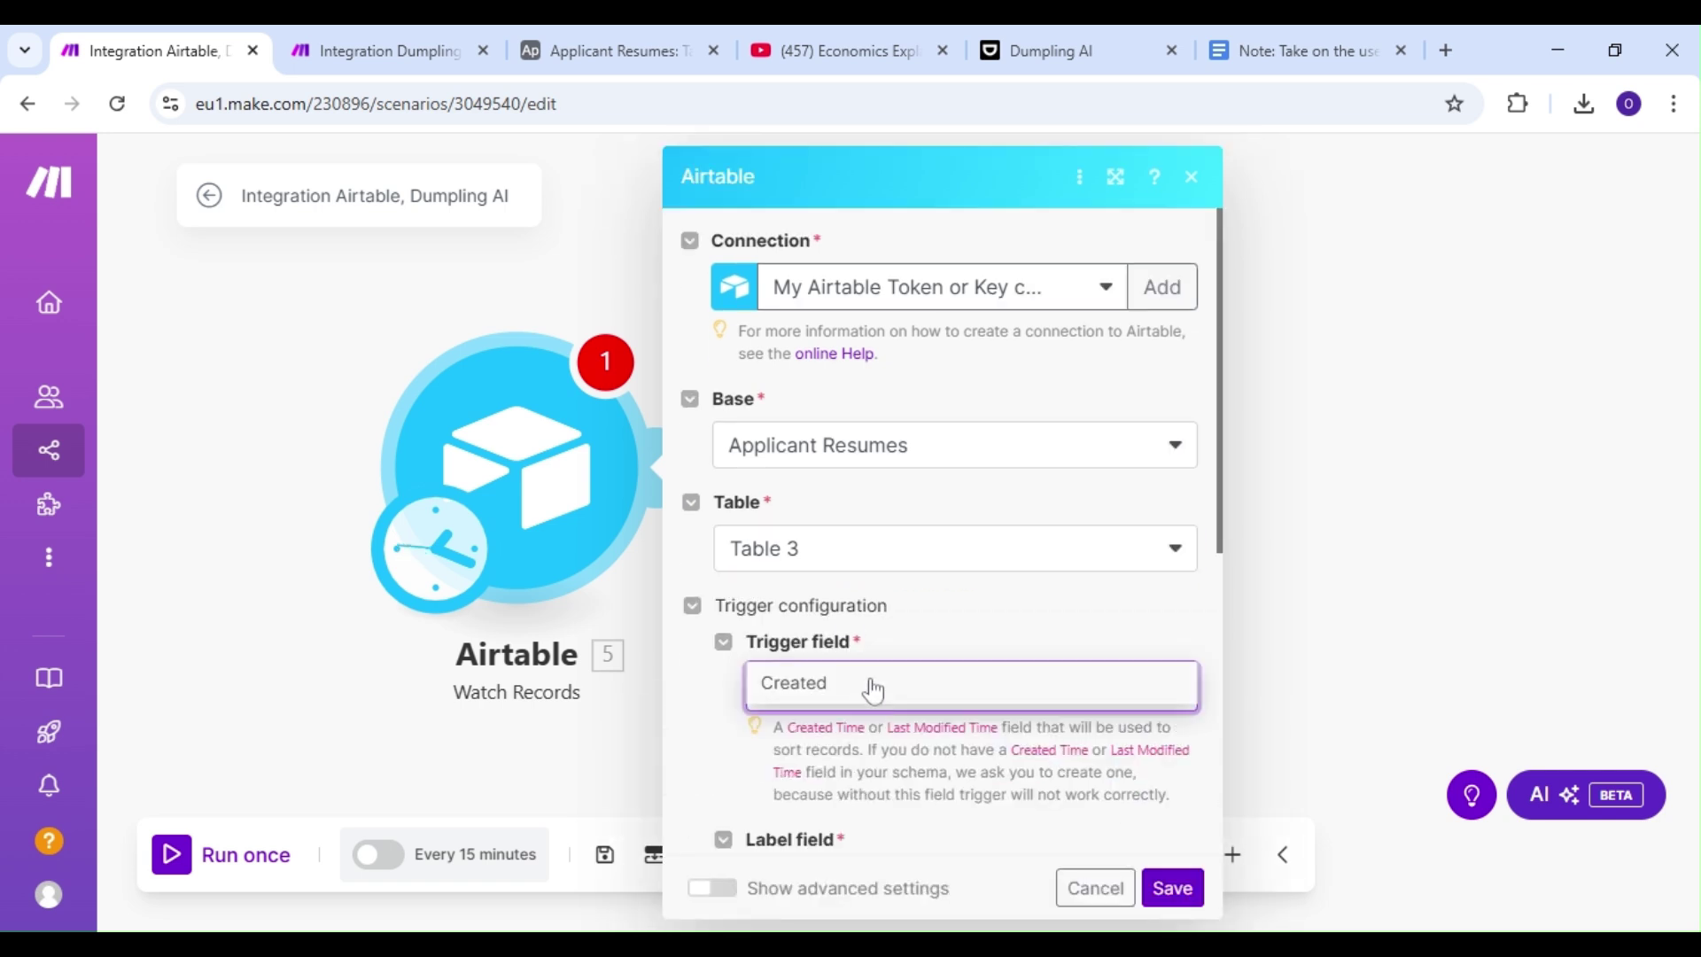
scroll(873, 691, "down", 2)
scroll(874, 689, "down", 4)
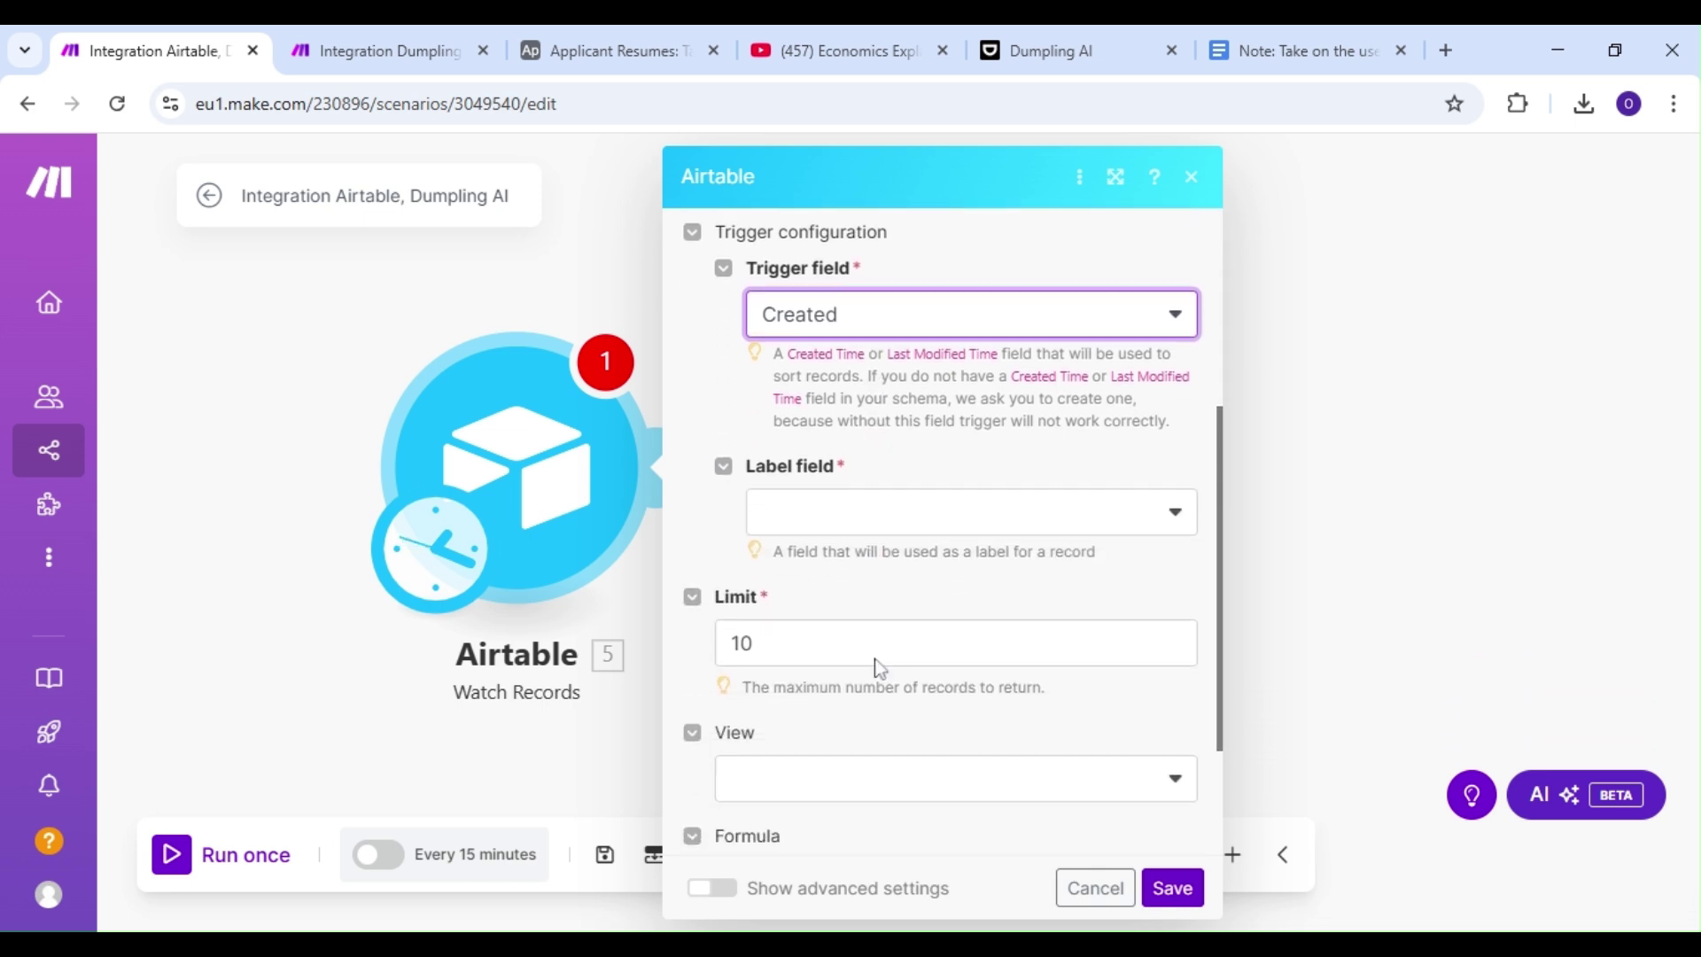
left_click(889, 538)
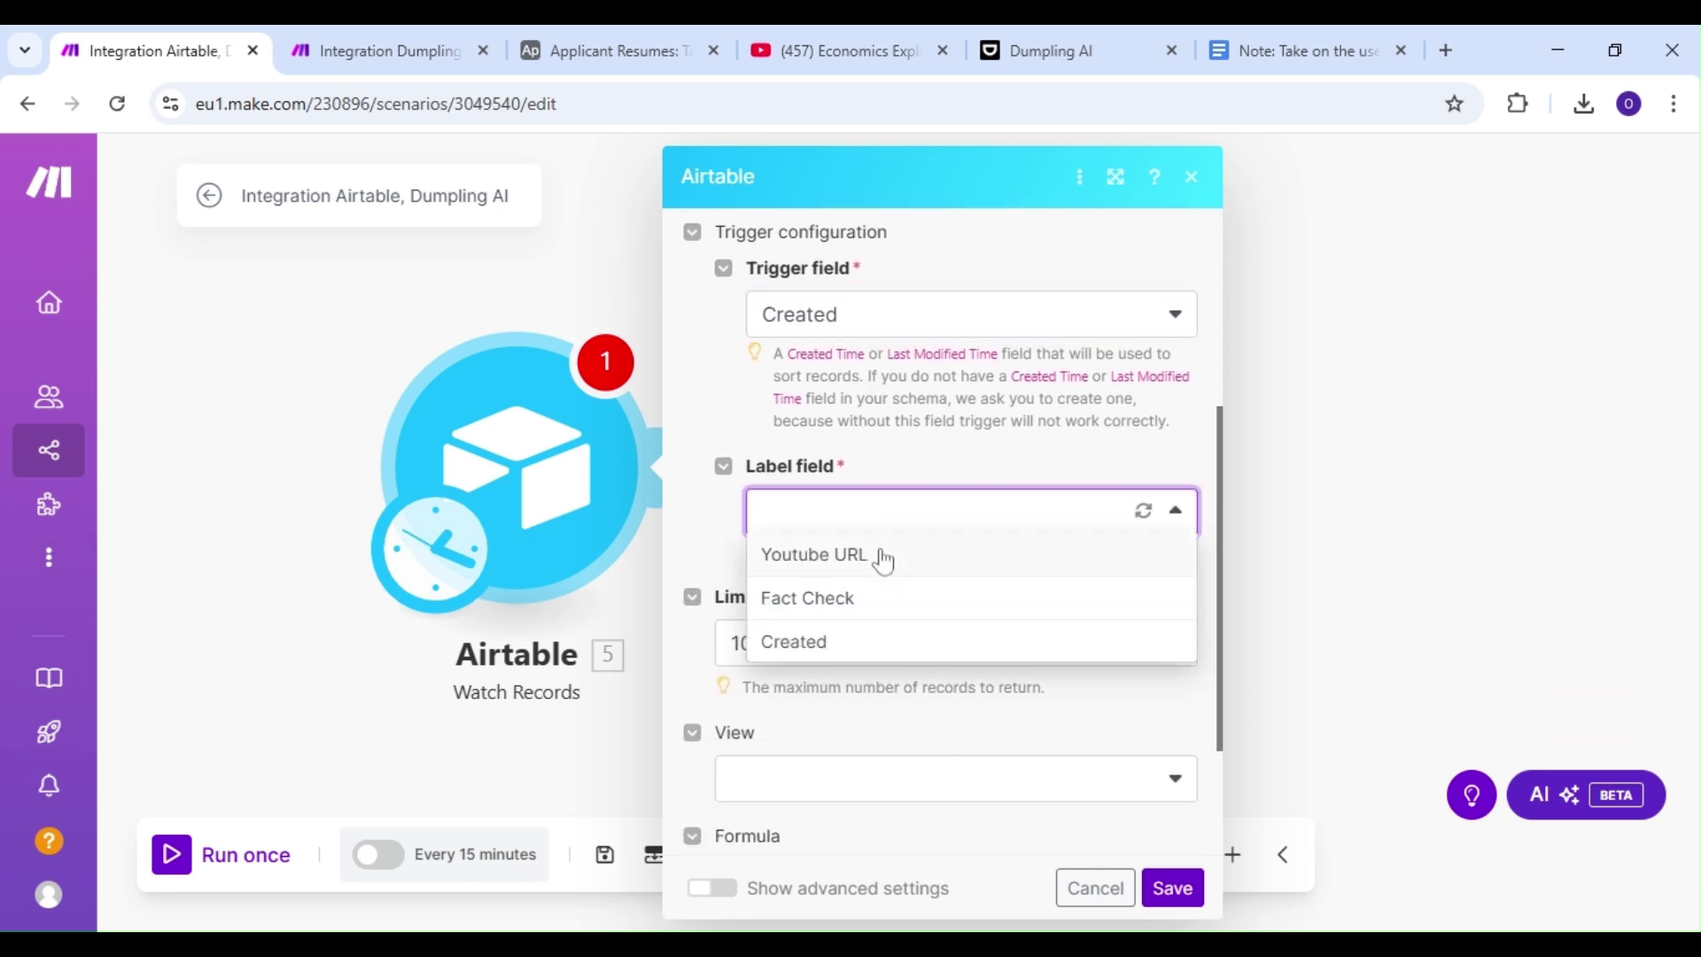
left_click(881, 558)
Choose Grid view as the view, save the Airtable trigger and let it start from now on
scroll(884, 563, "down", 3)
left_click(885, 587)
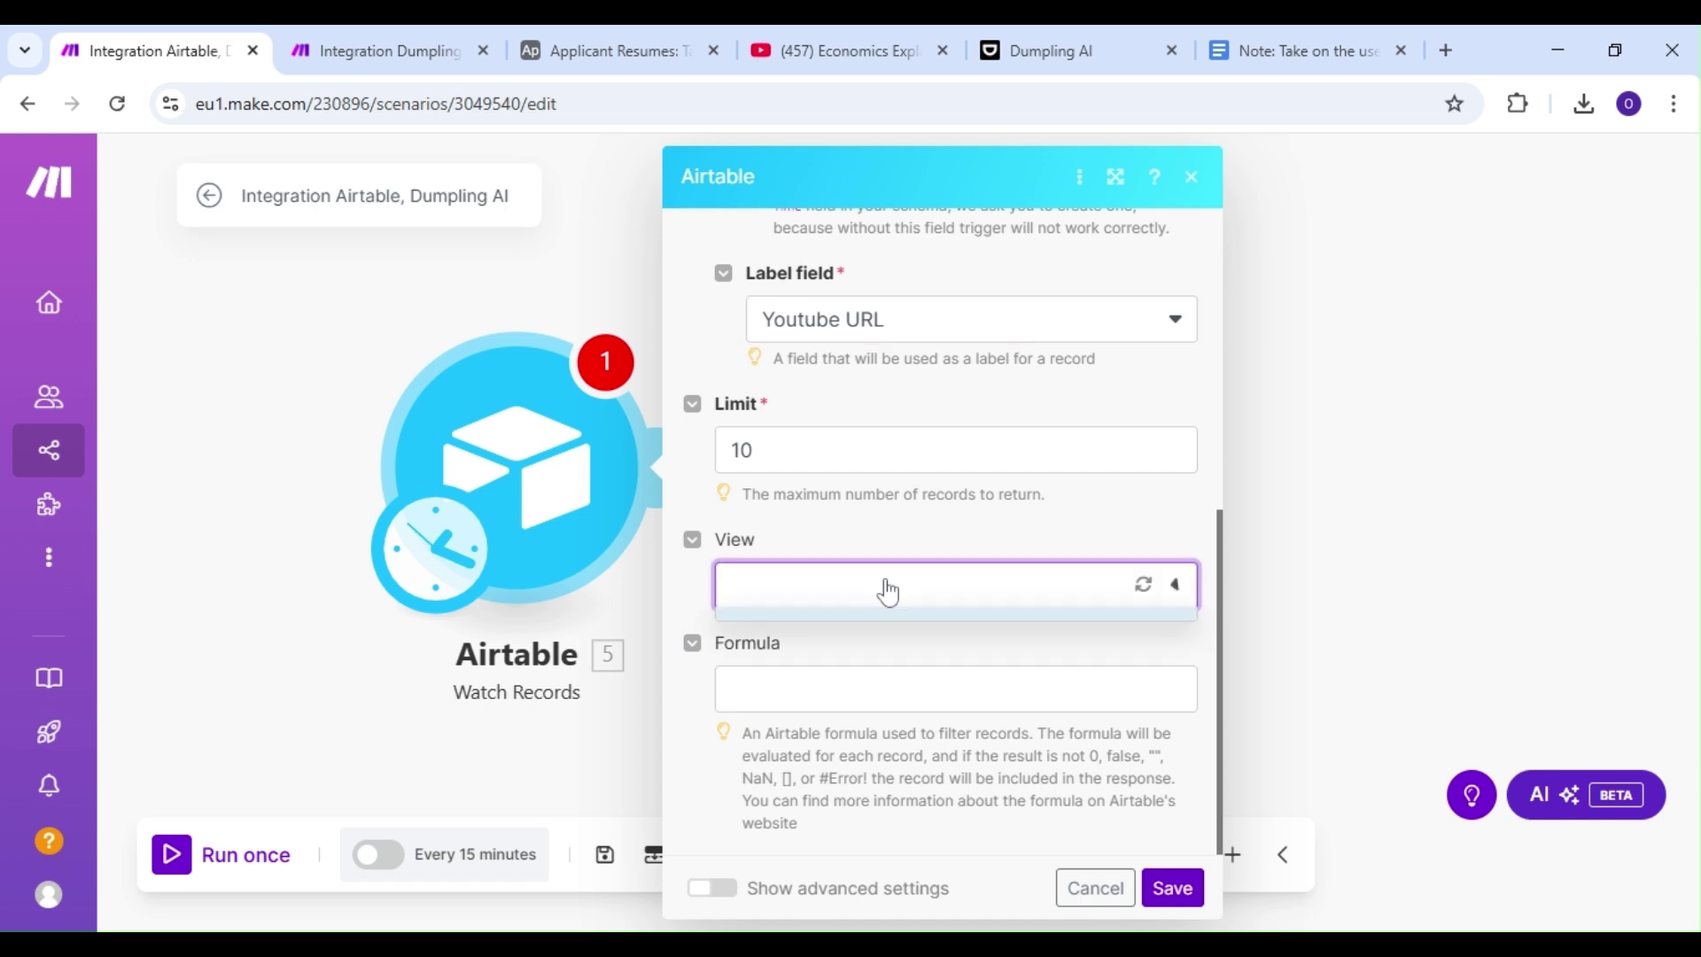
left_click(867, 672)
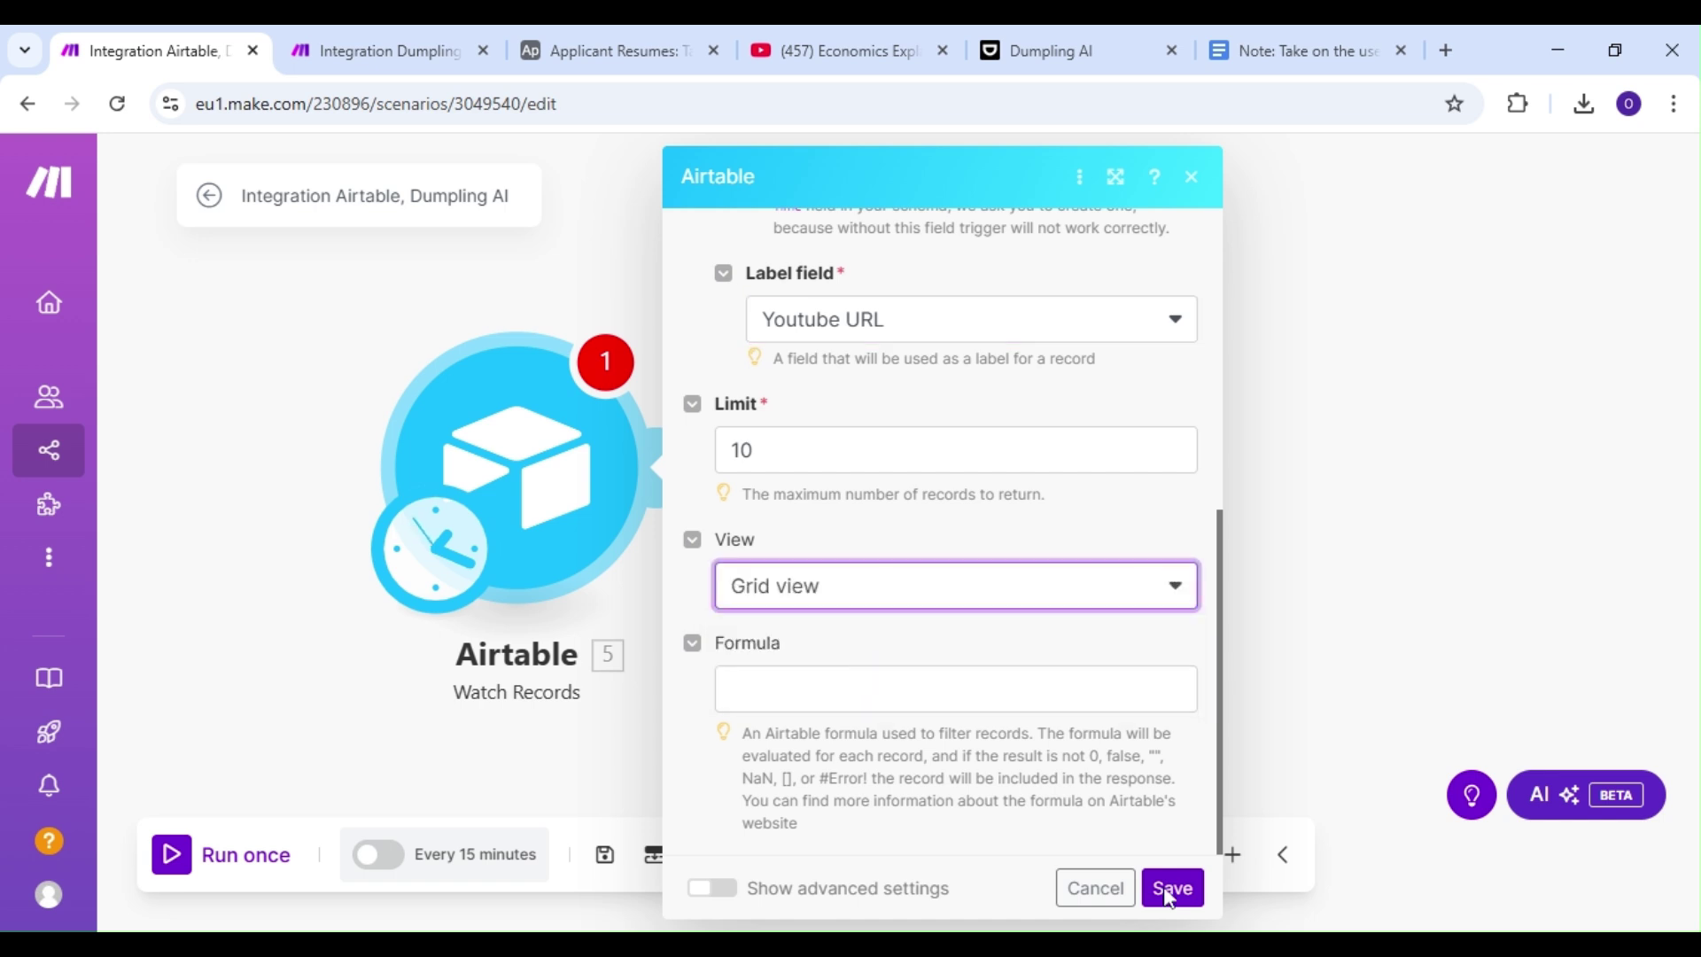
left_click(1173, 893)
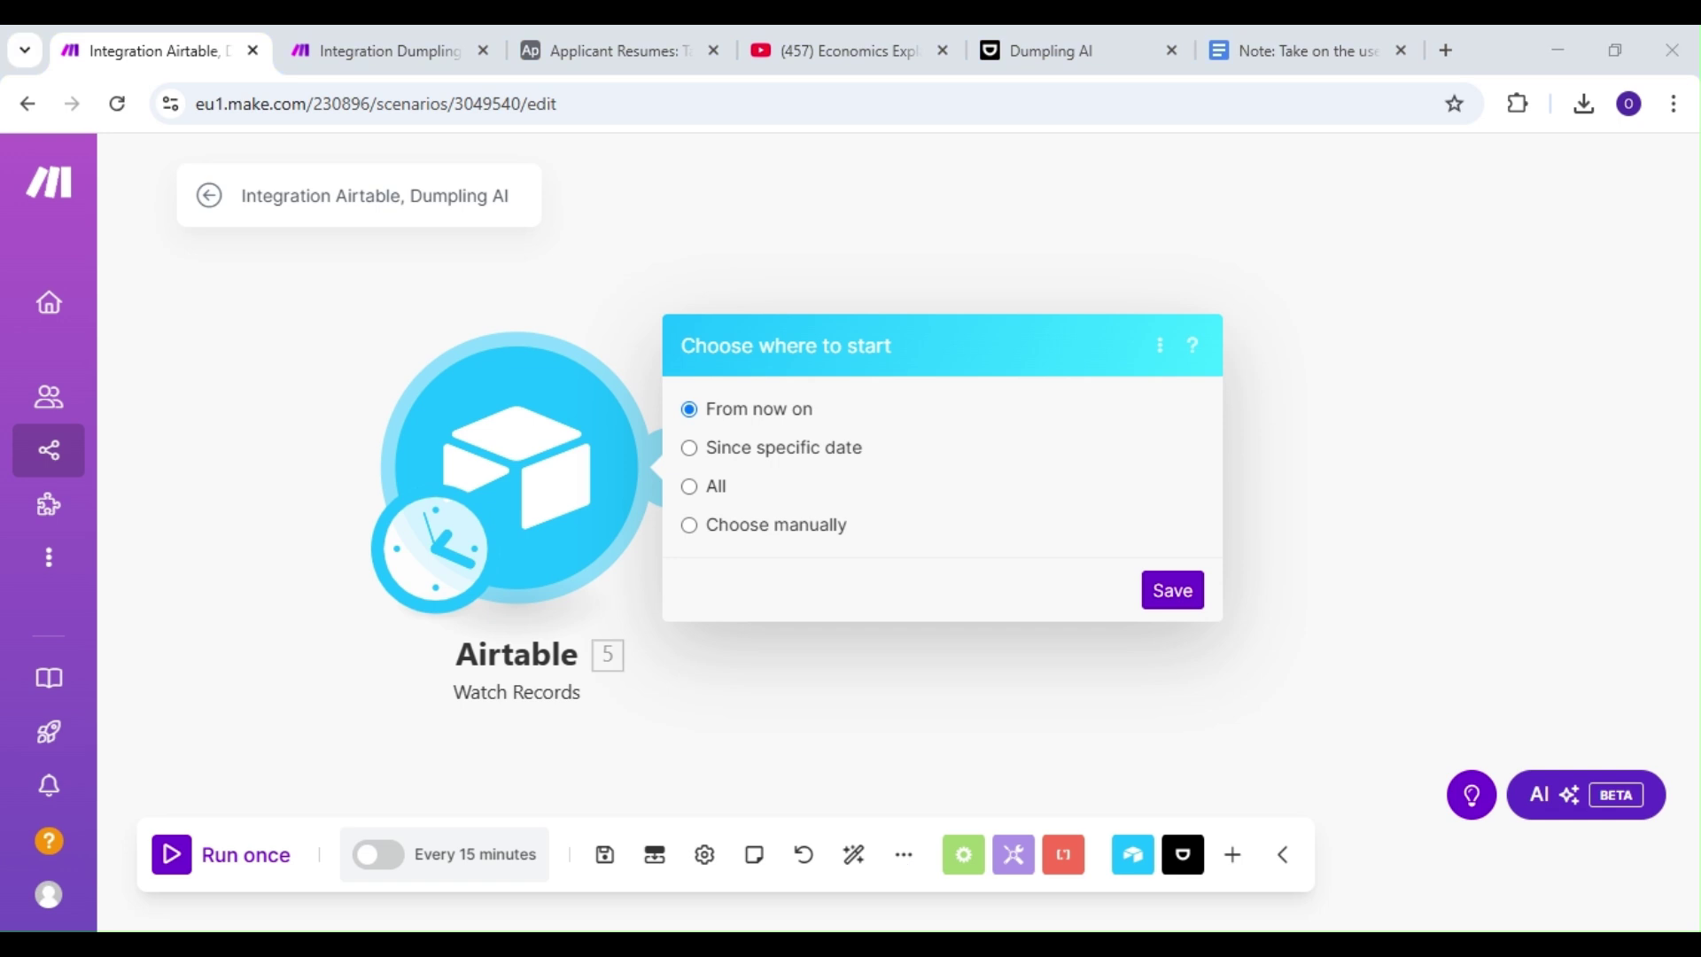
left_click(1171, 609)
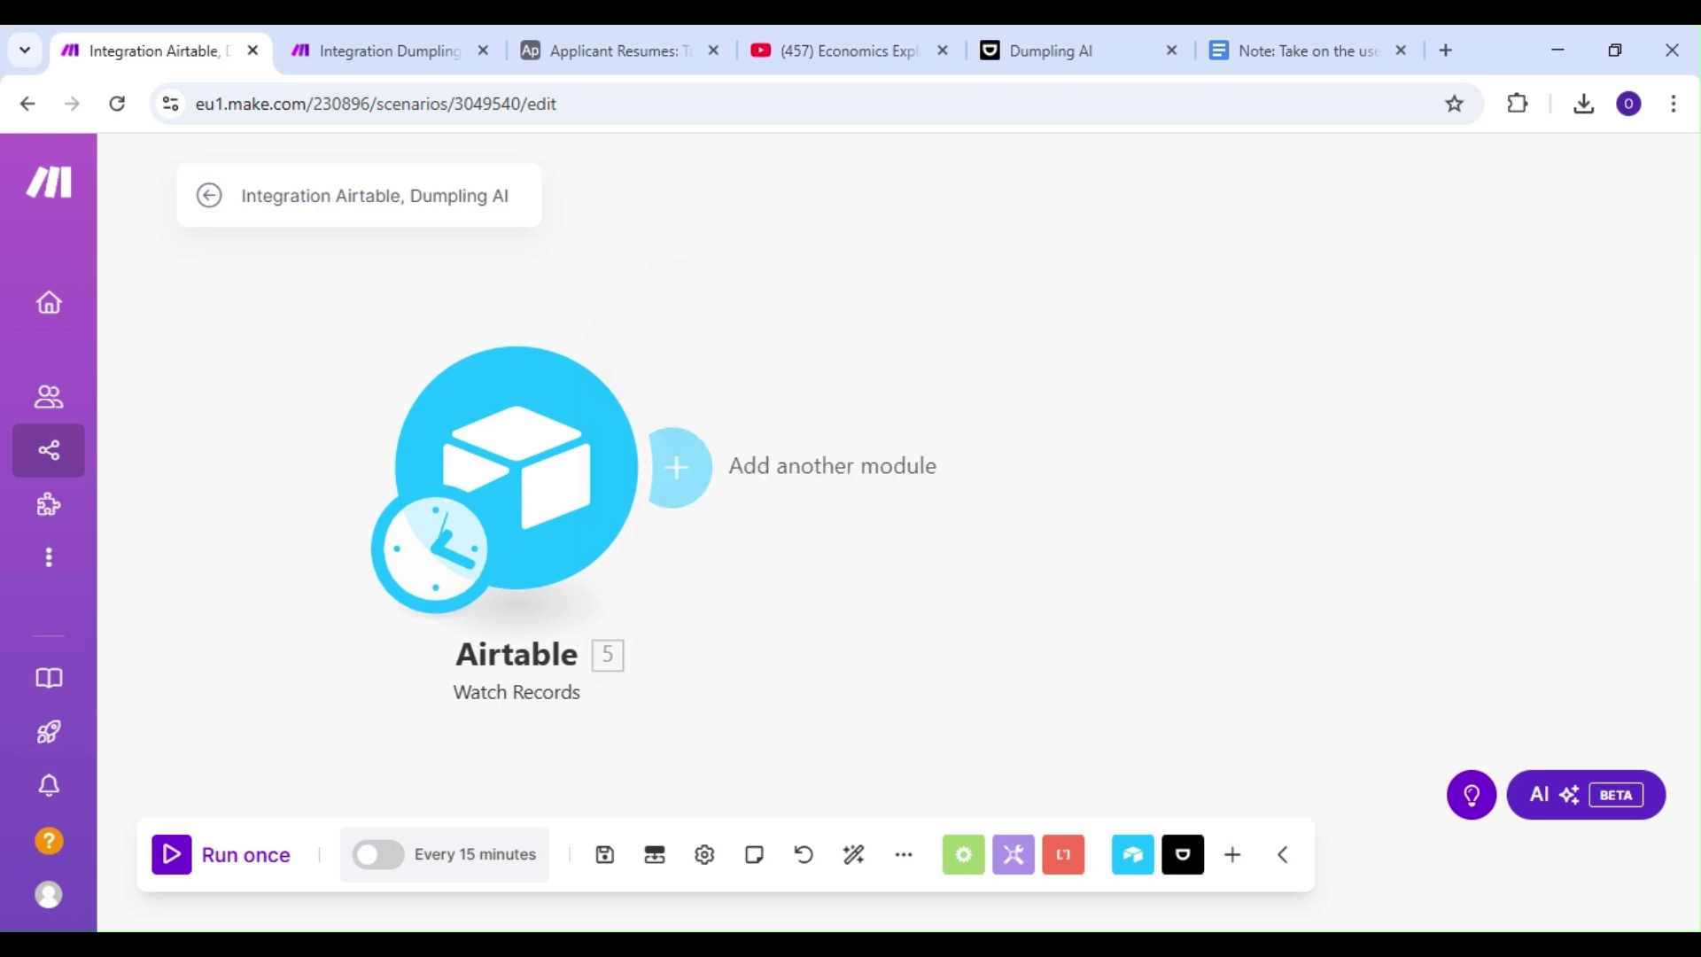
Check Table 3 in Airtable and add a Dumpling AI Get YouTube Transcript module after the Airtable trigger
left_click(578, 50)
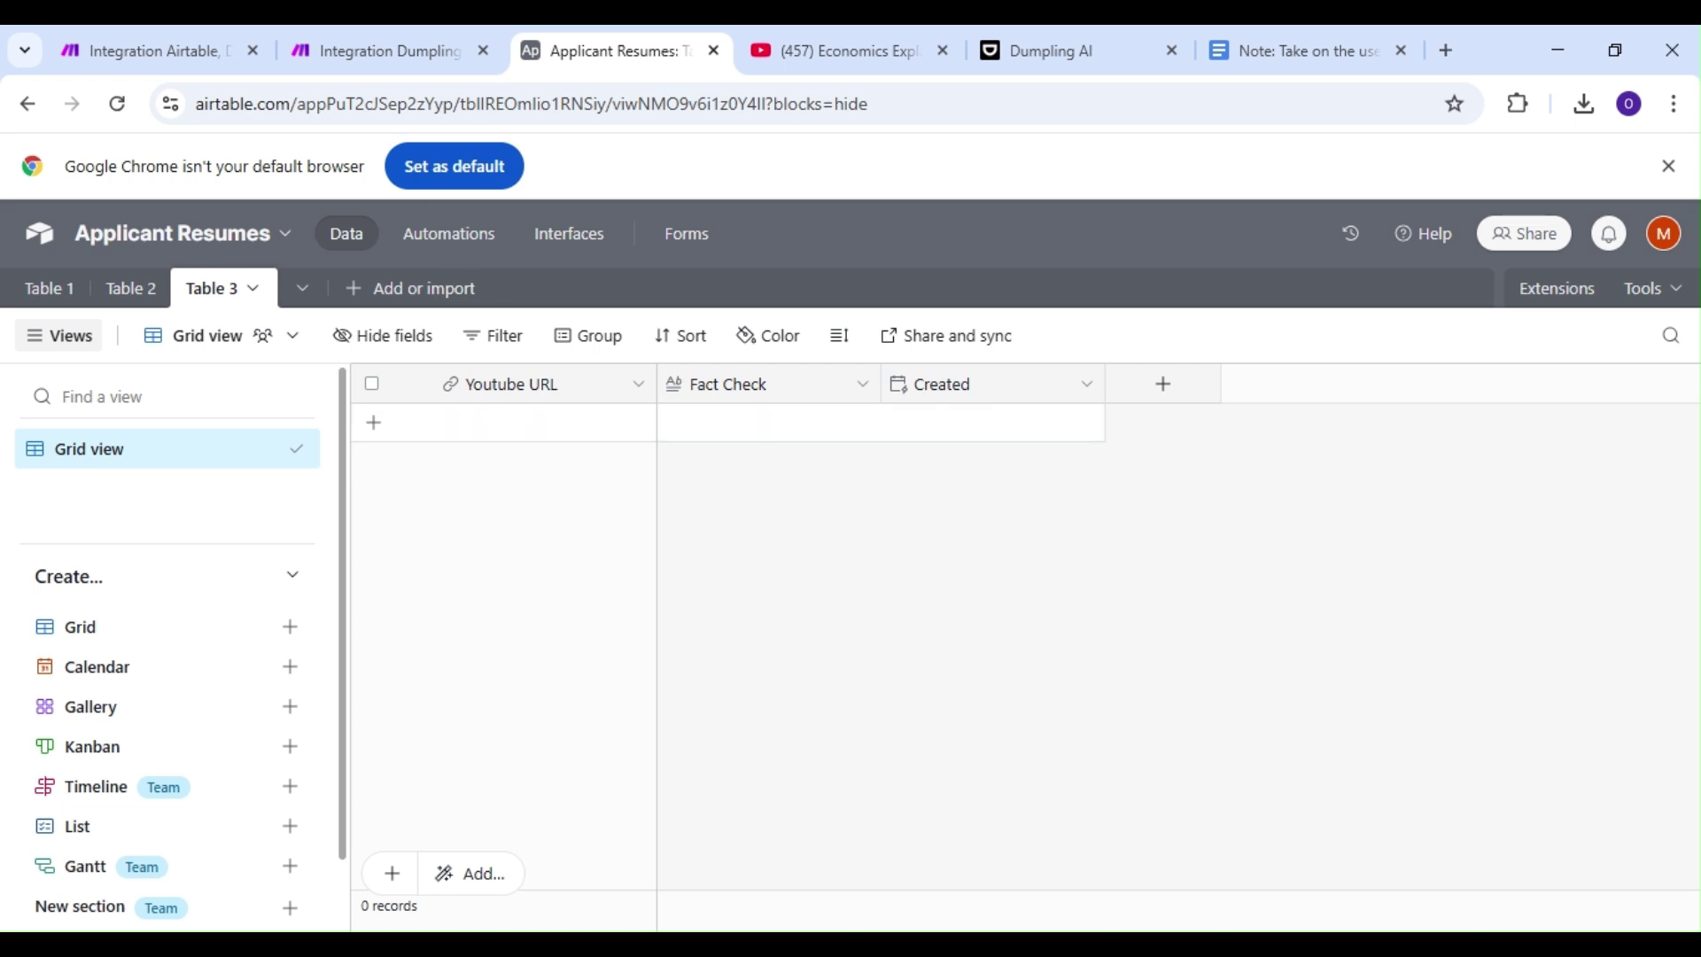
left_click(174, 50)
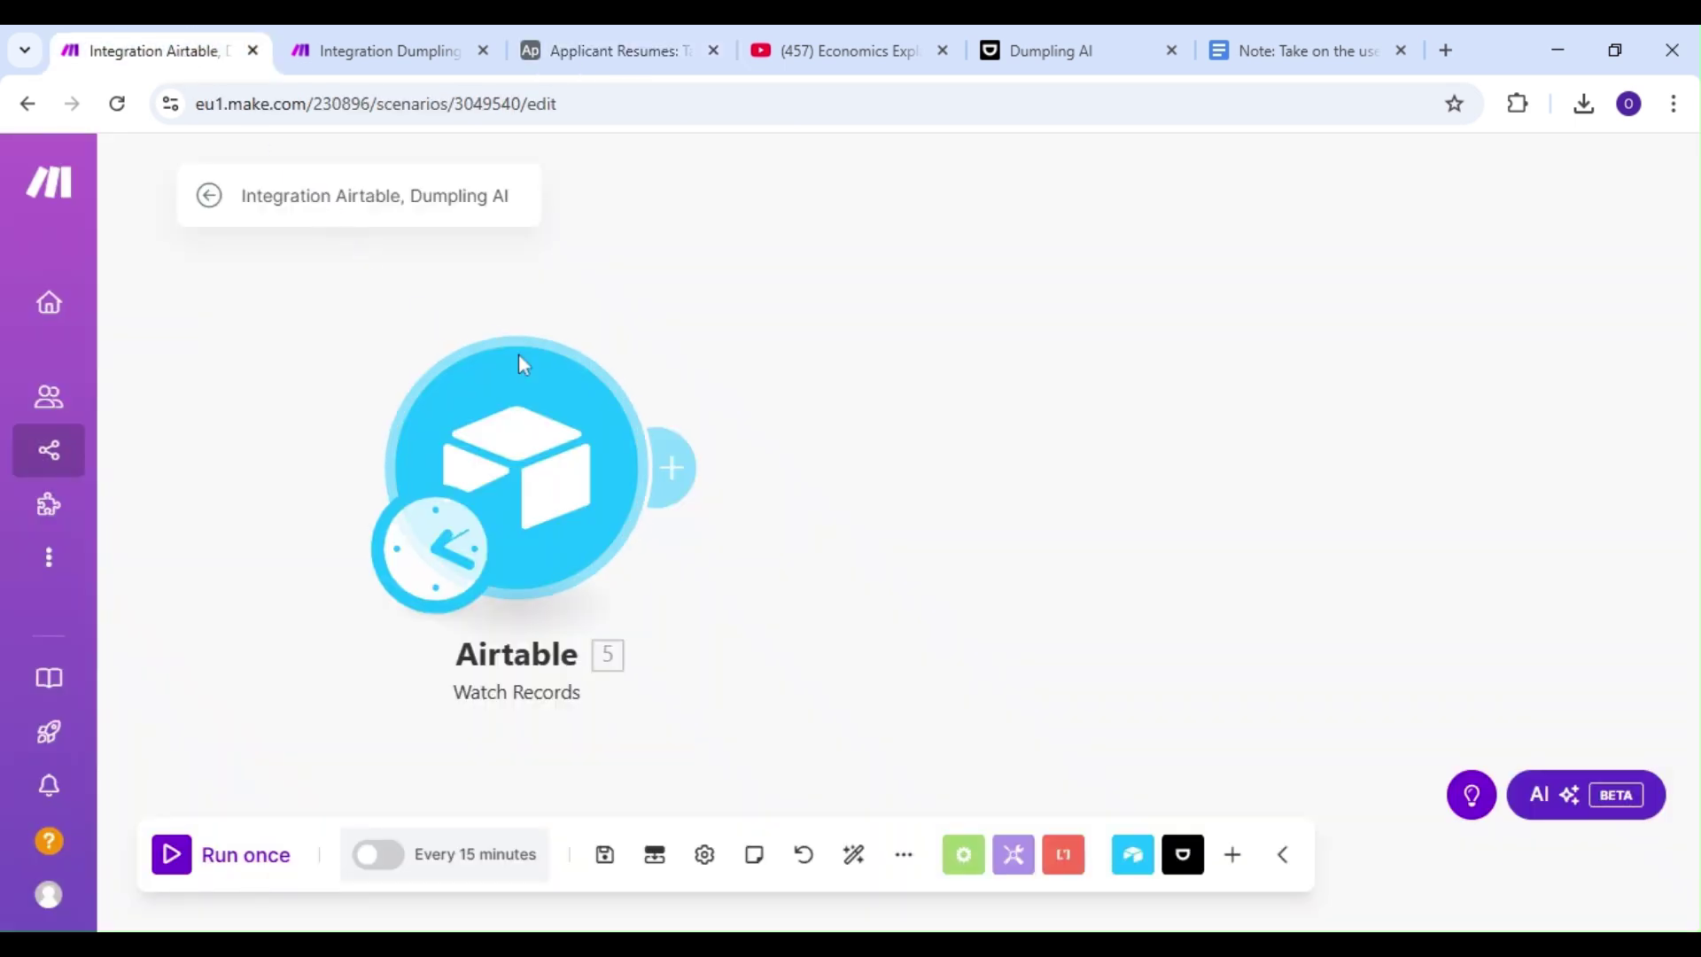
left_click(679, 466)
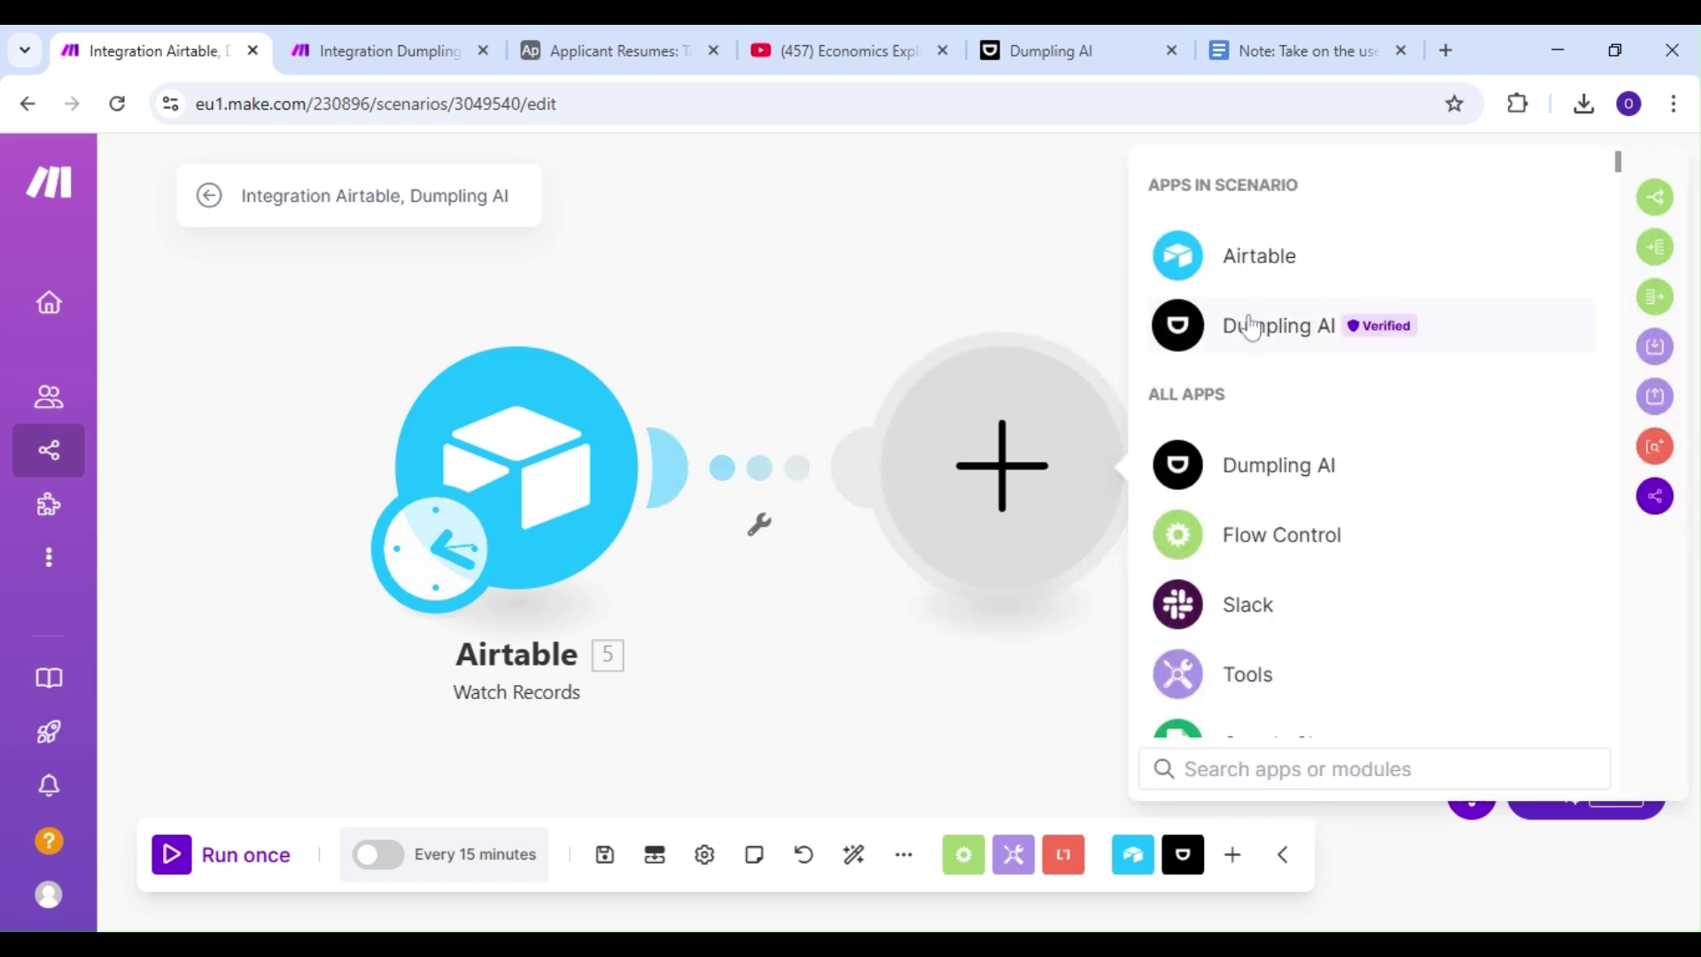
left_click(1252, 324)
scroll(1326, 585, "down", 6)
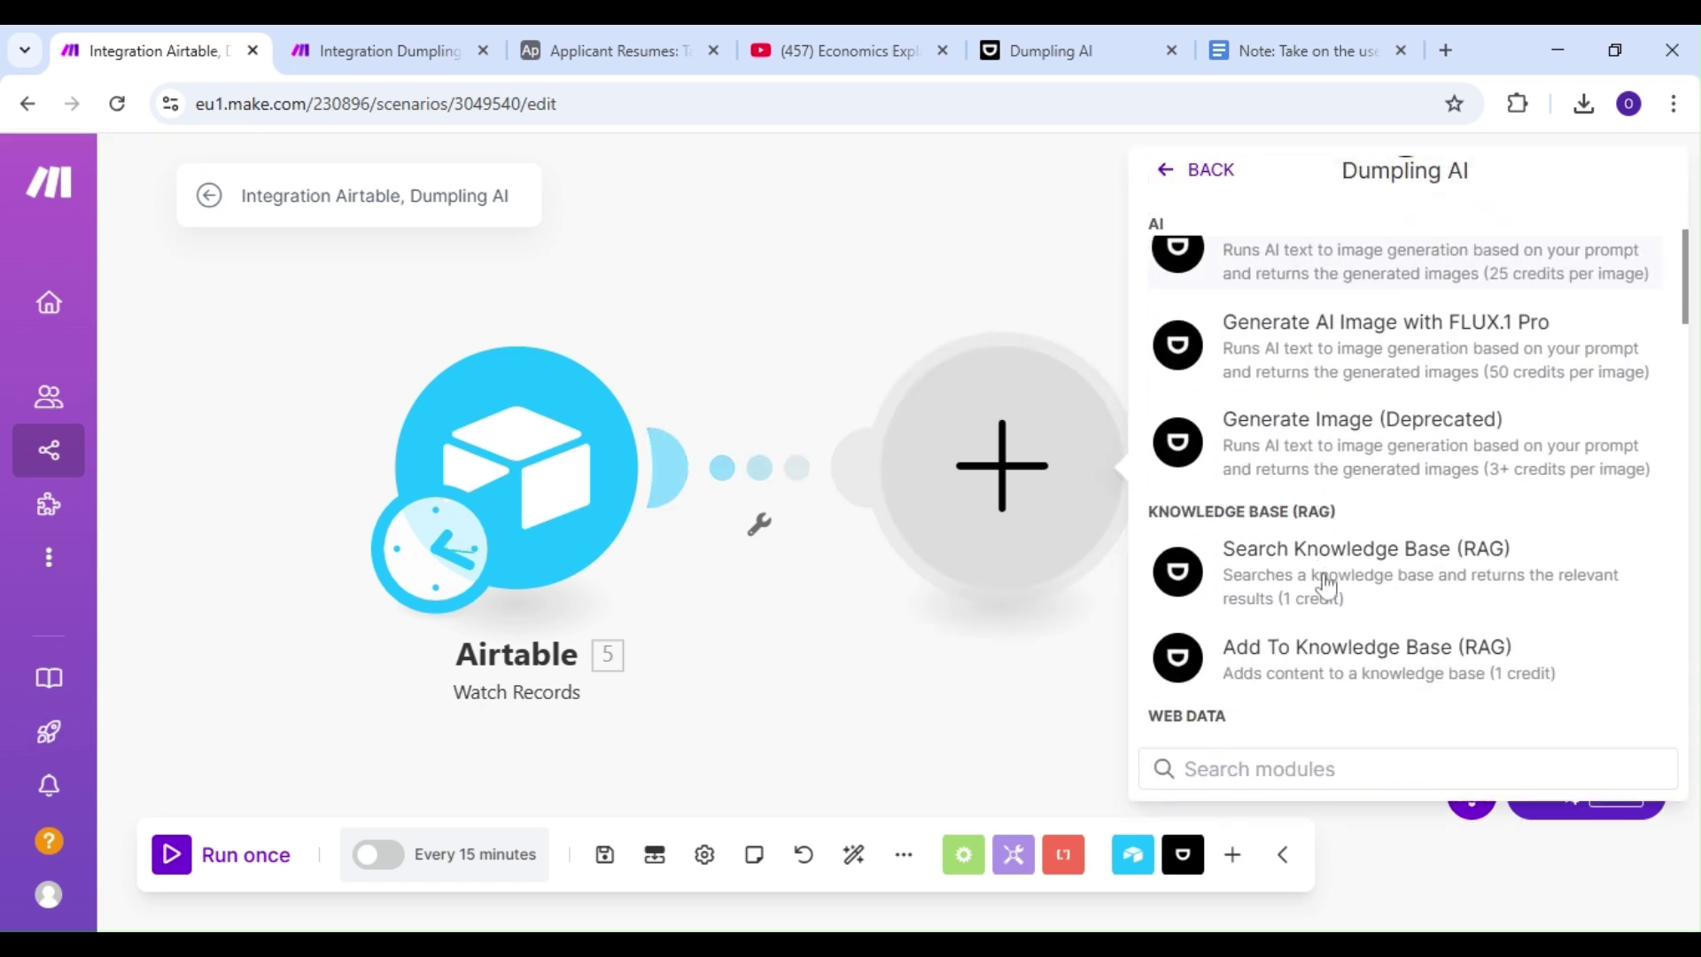
left_click(1327, 459)
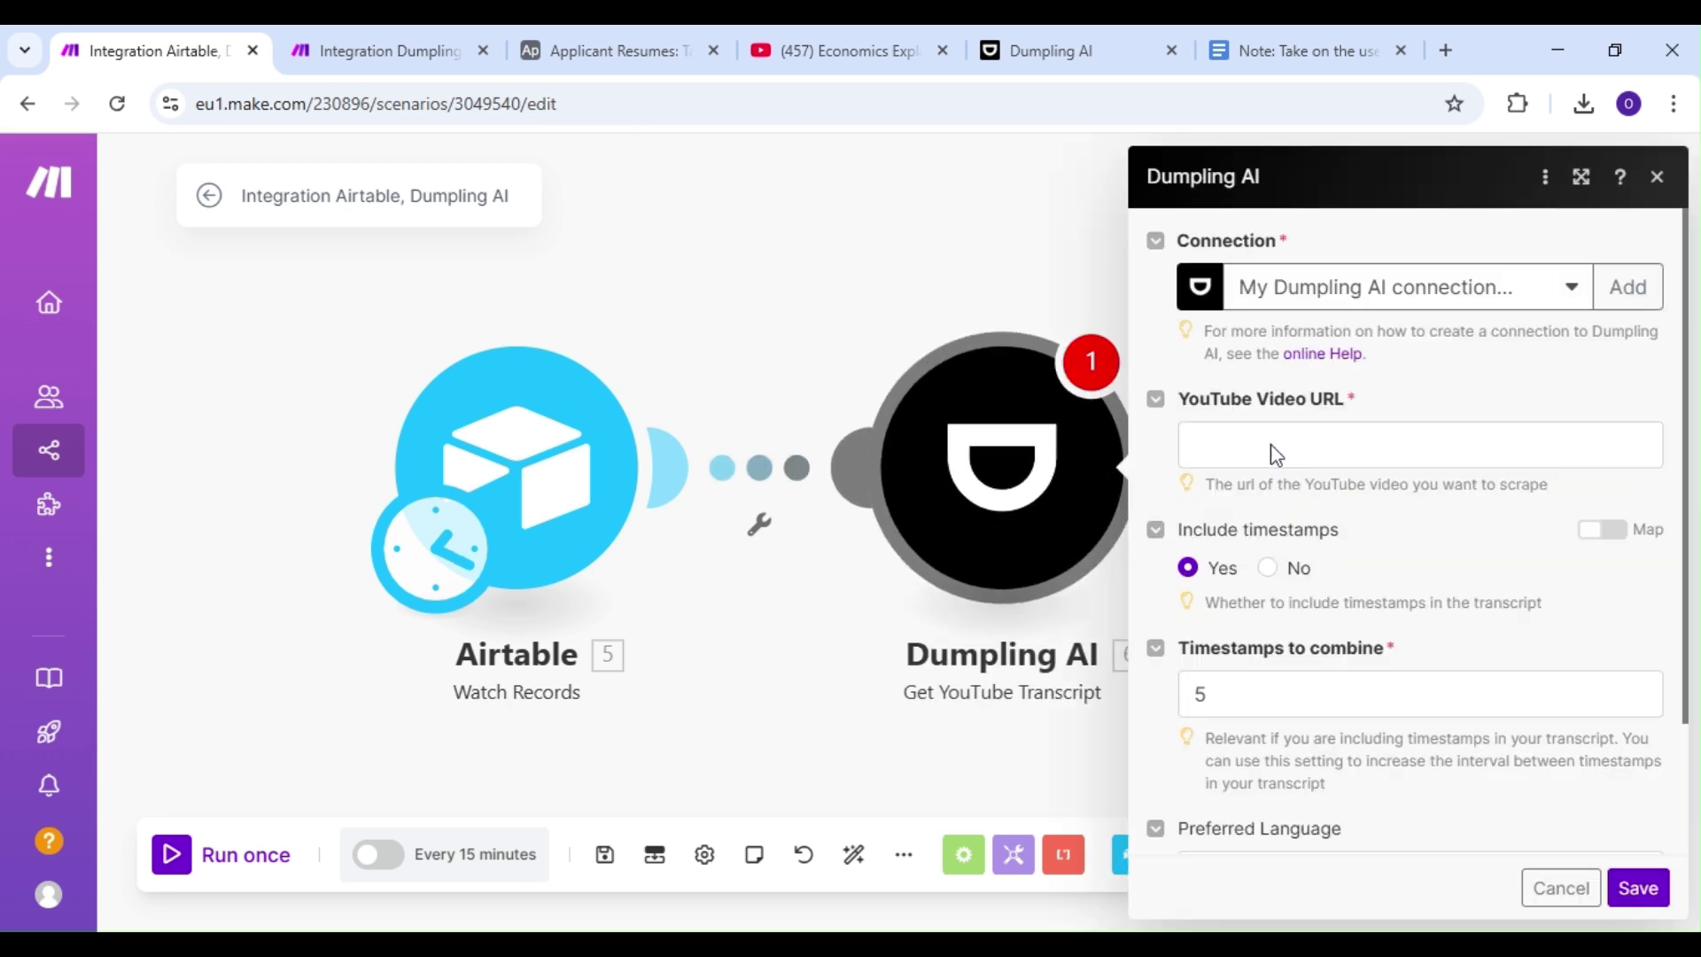
Map the Airtable Youtube URL to the transcript module's video URL, turn off timestamps and save the module
left_click(1420, 445)
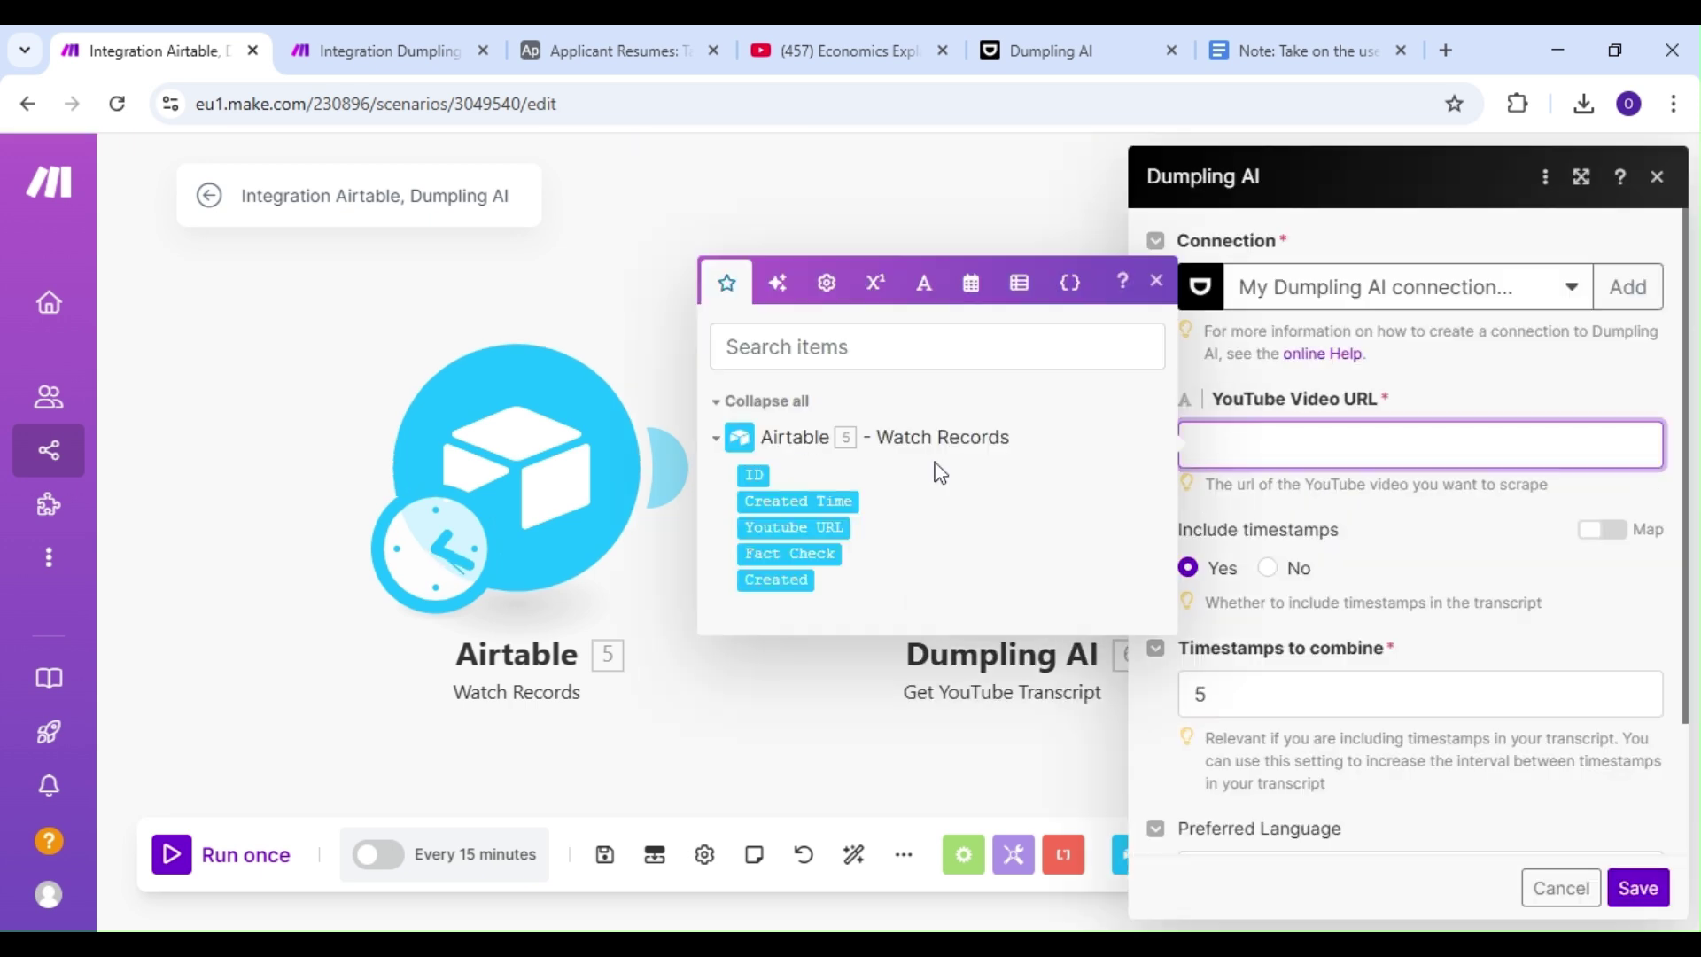
left_click(821, 526)
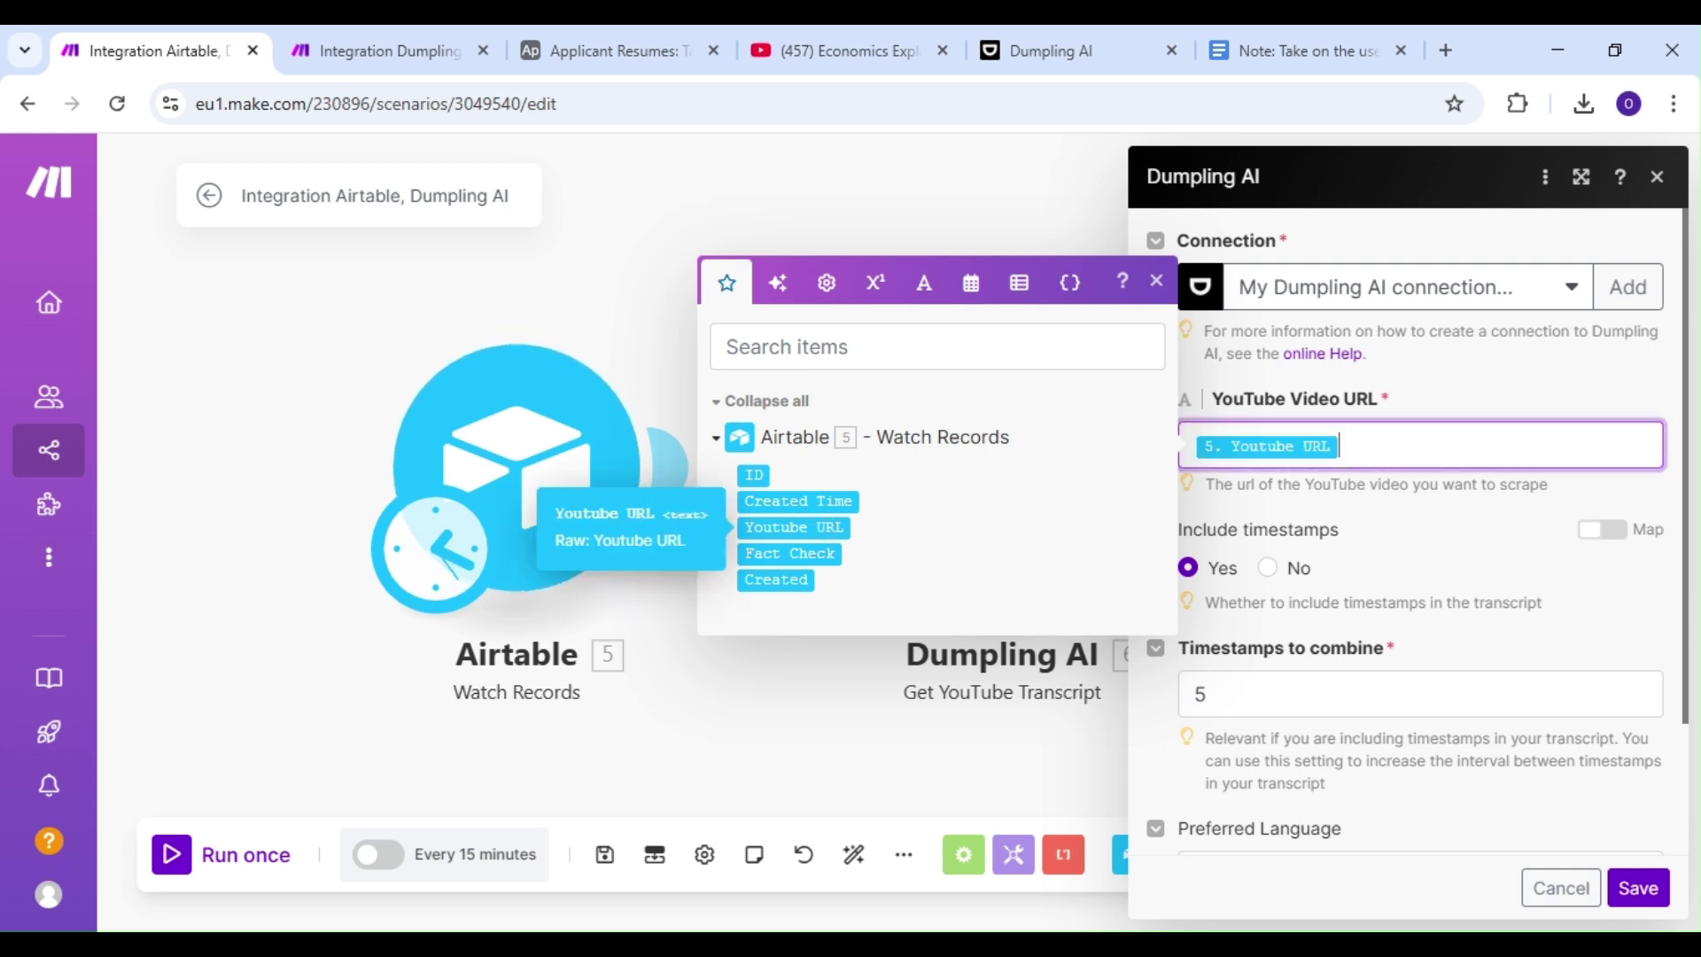
left_click(1276, 572)
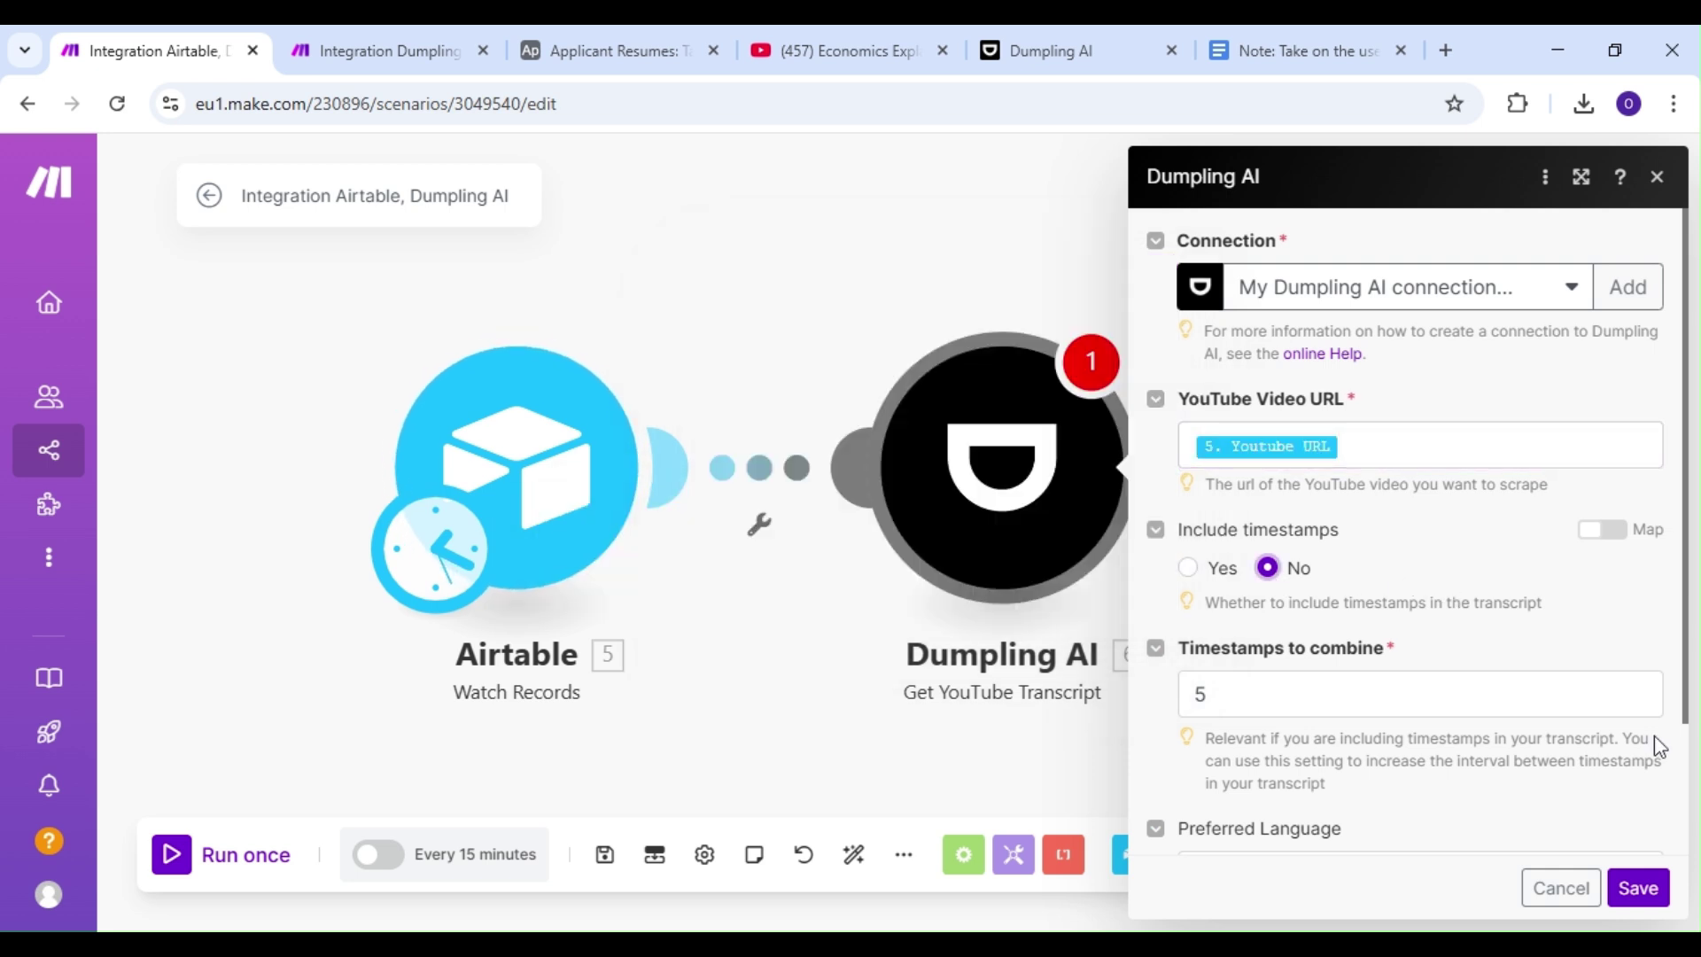
scroll(1644, 762, "down", 2)
left_click(1637, 887)
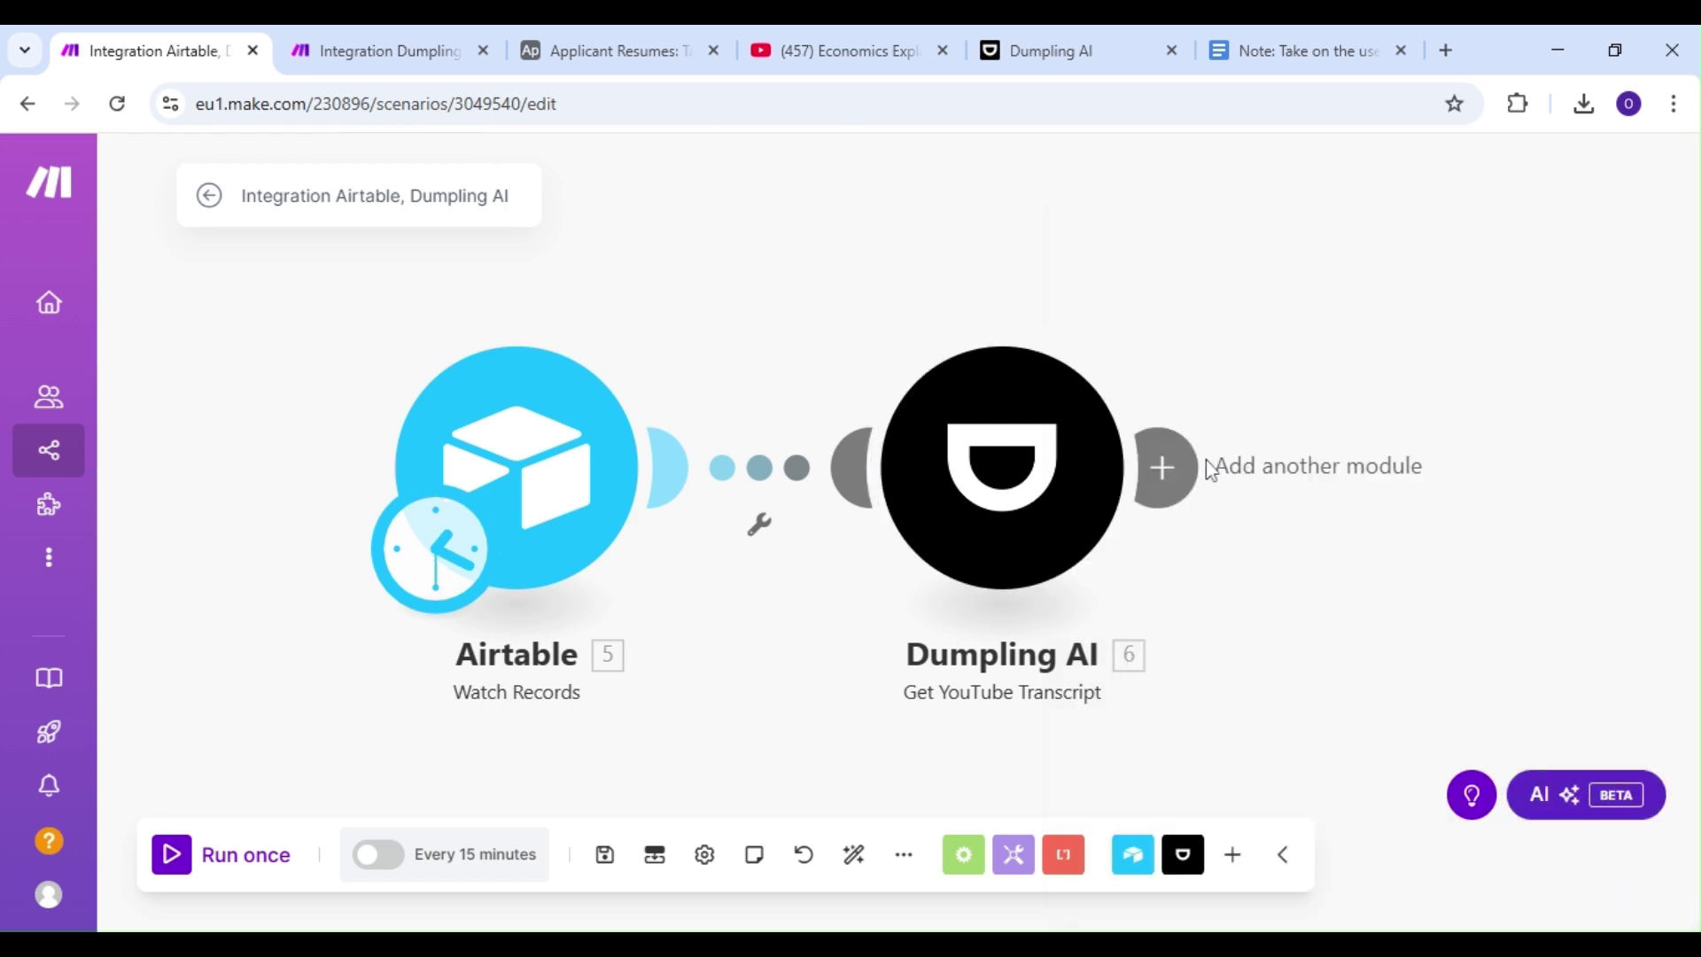
Add a Dumpling AI Generate AI Agent Completion module after the transcript module
left_click(1163, 467)
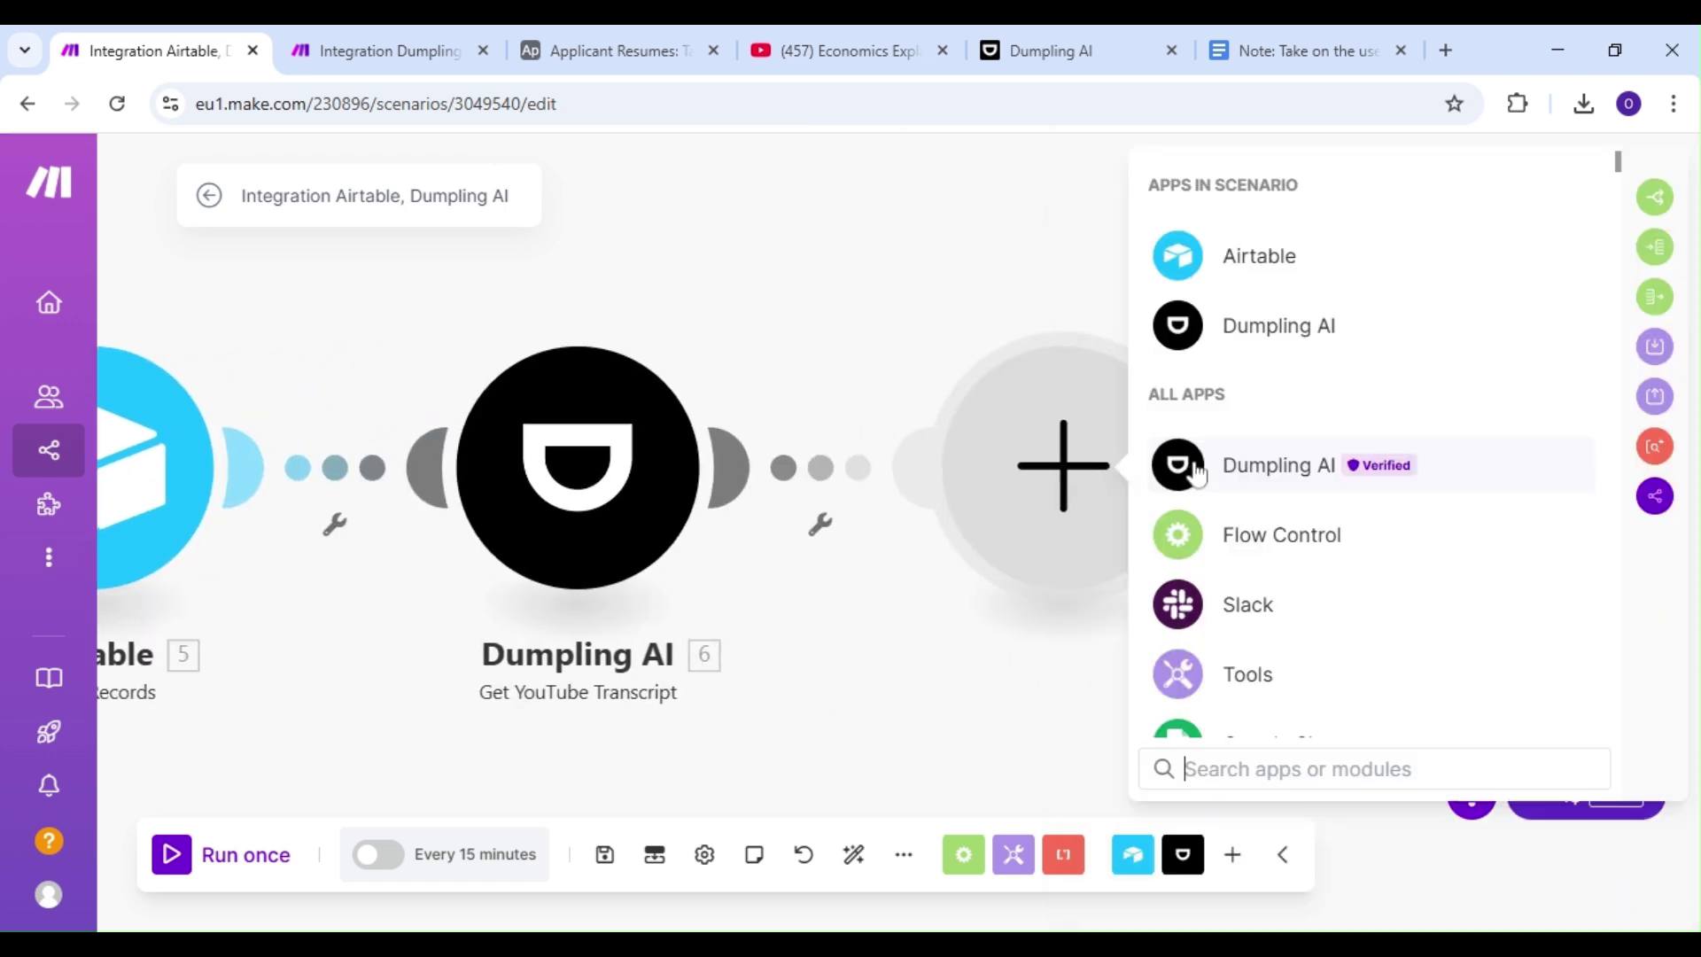
left_click(1297, 341)
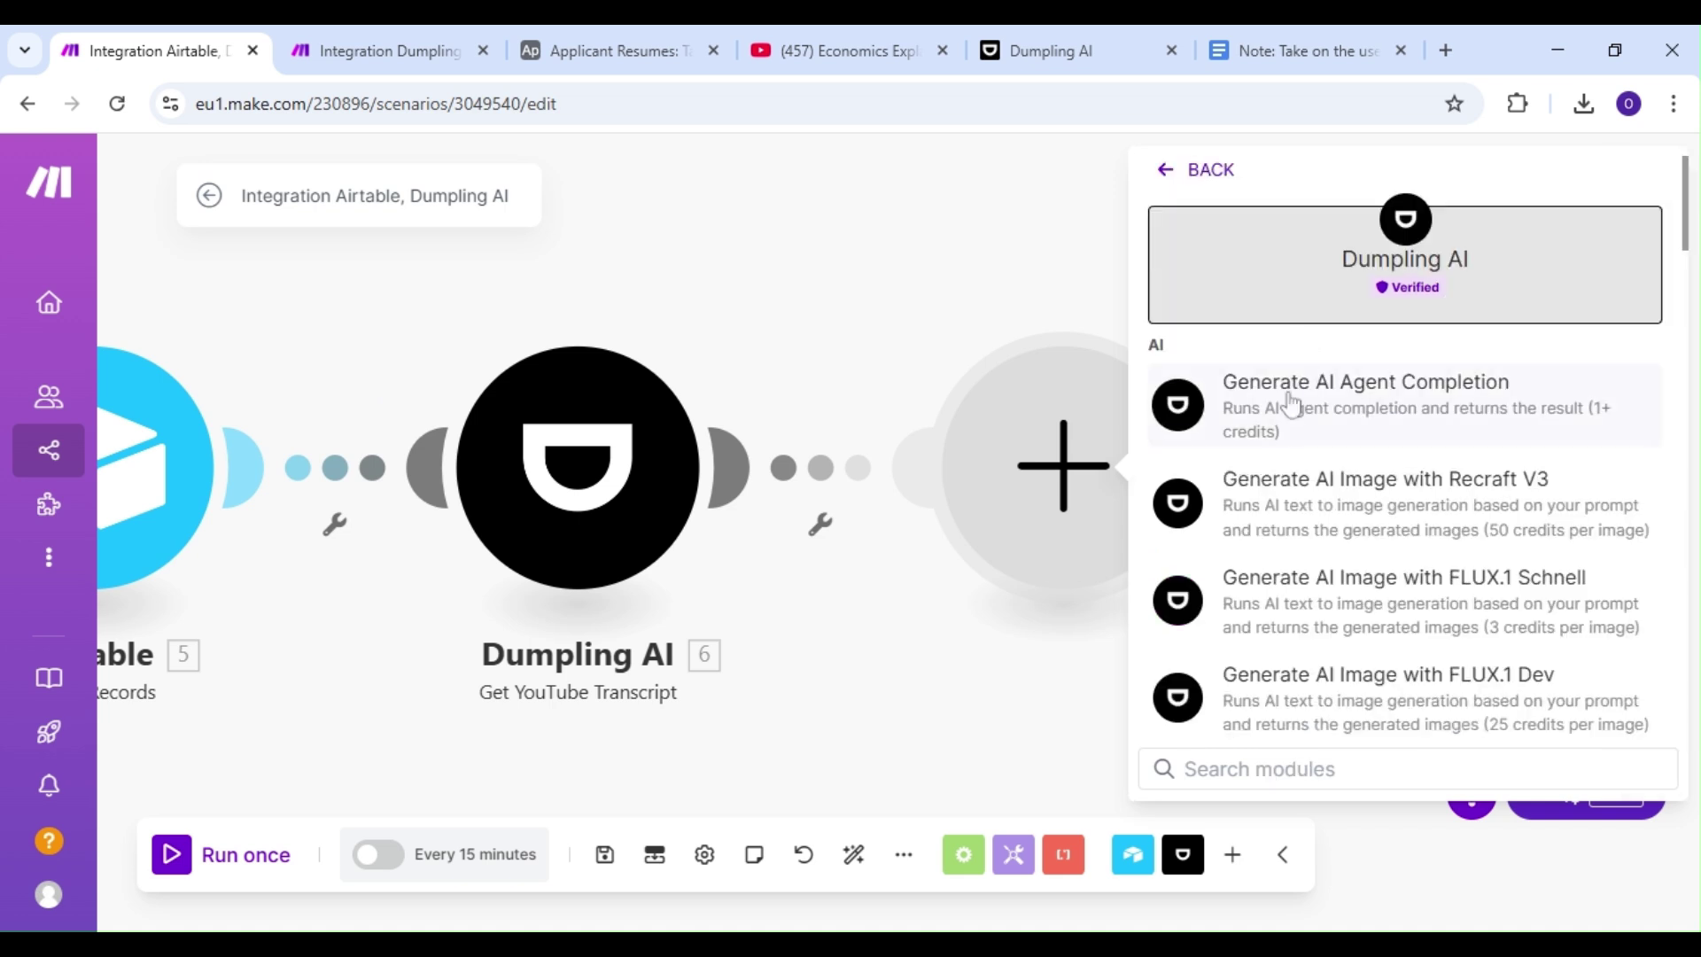
left_click(1291, 399)
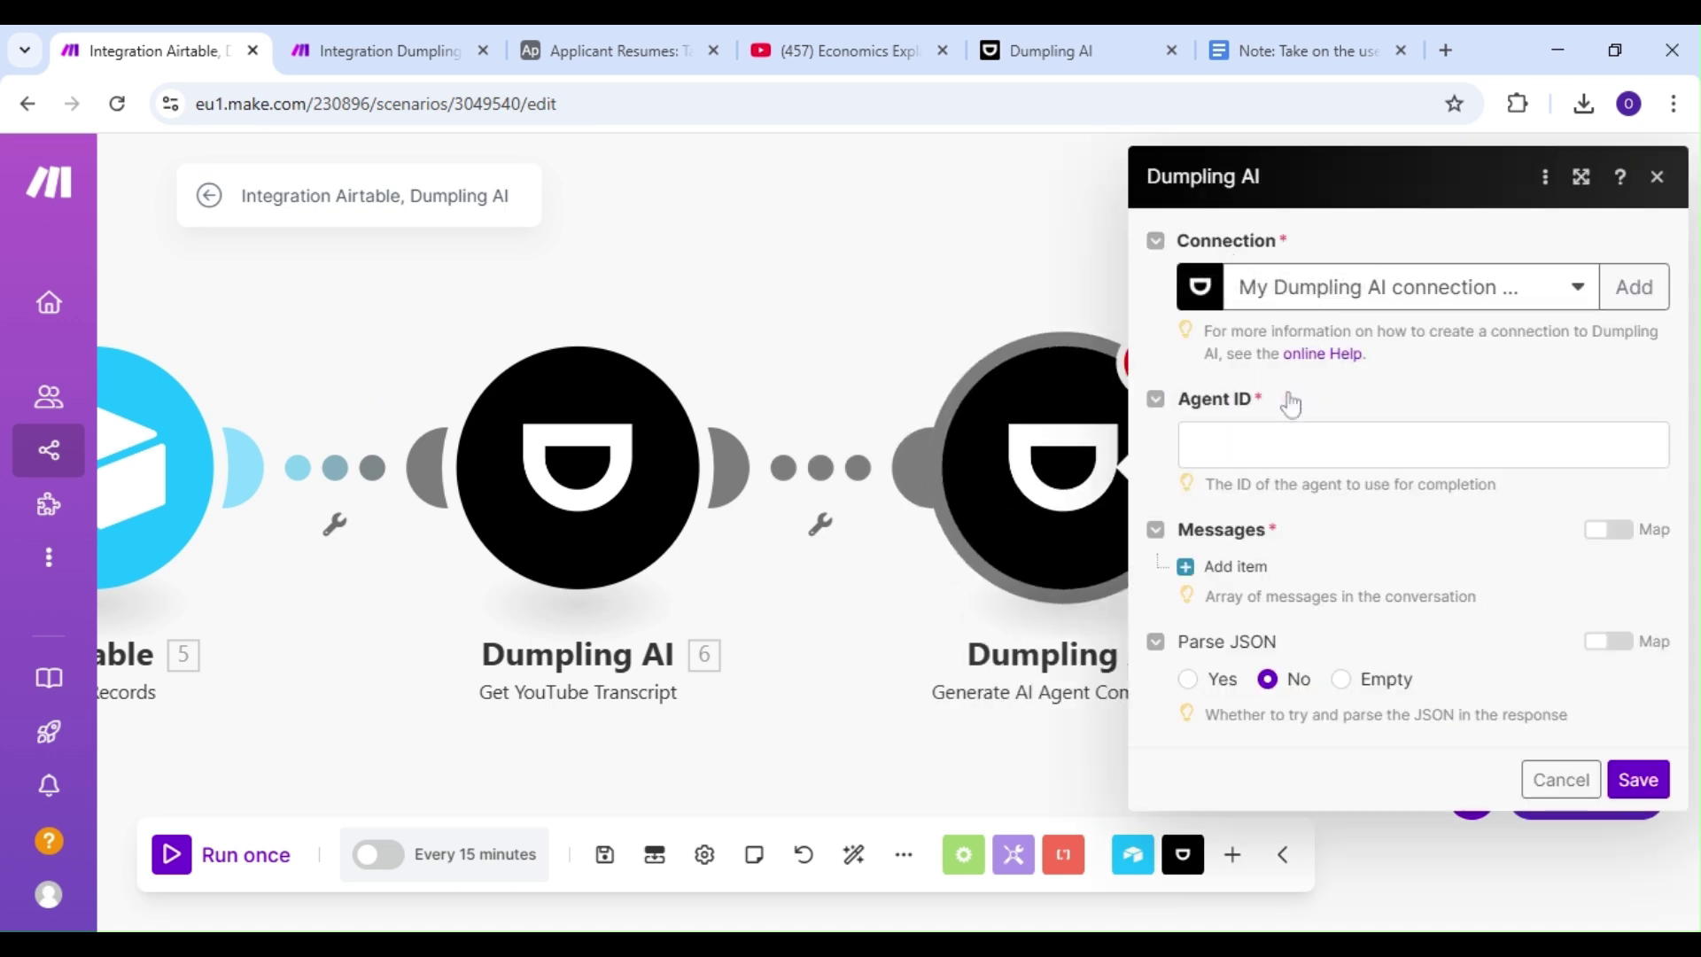
Switch to the Dumpling AI agents page and create a new AI agent from scratch
left_click(1045, 32)
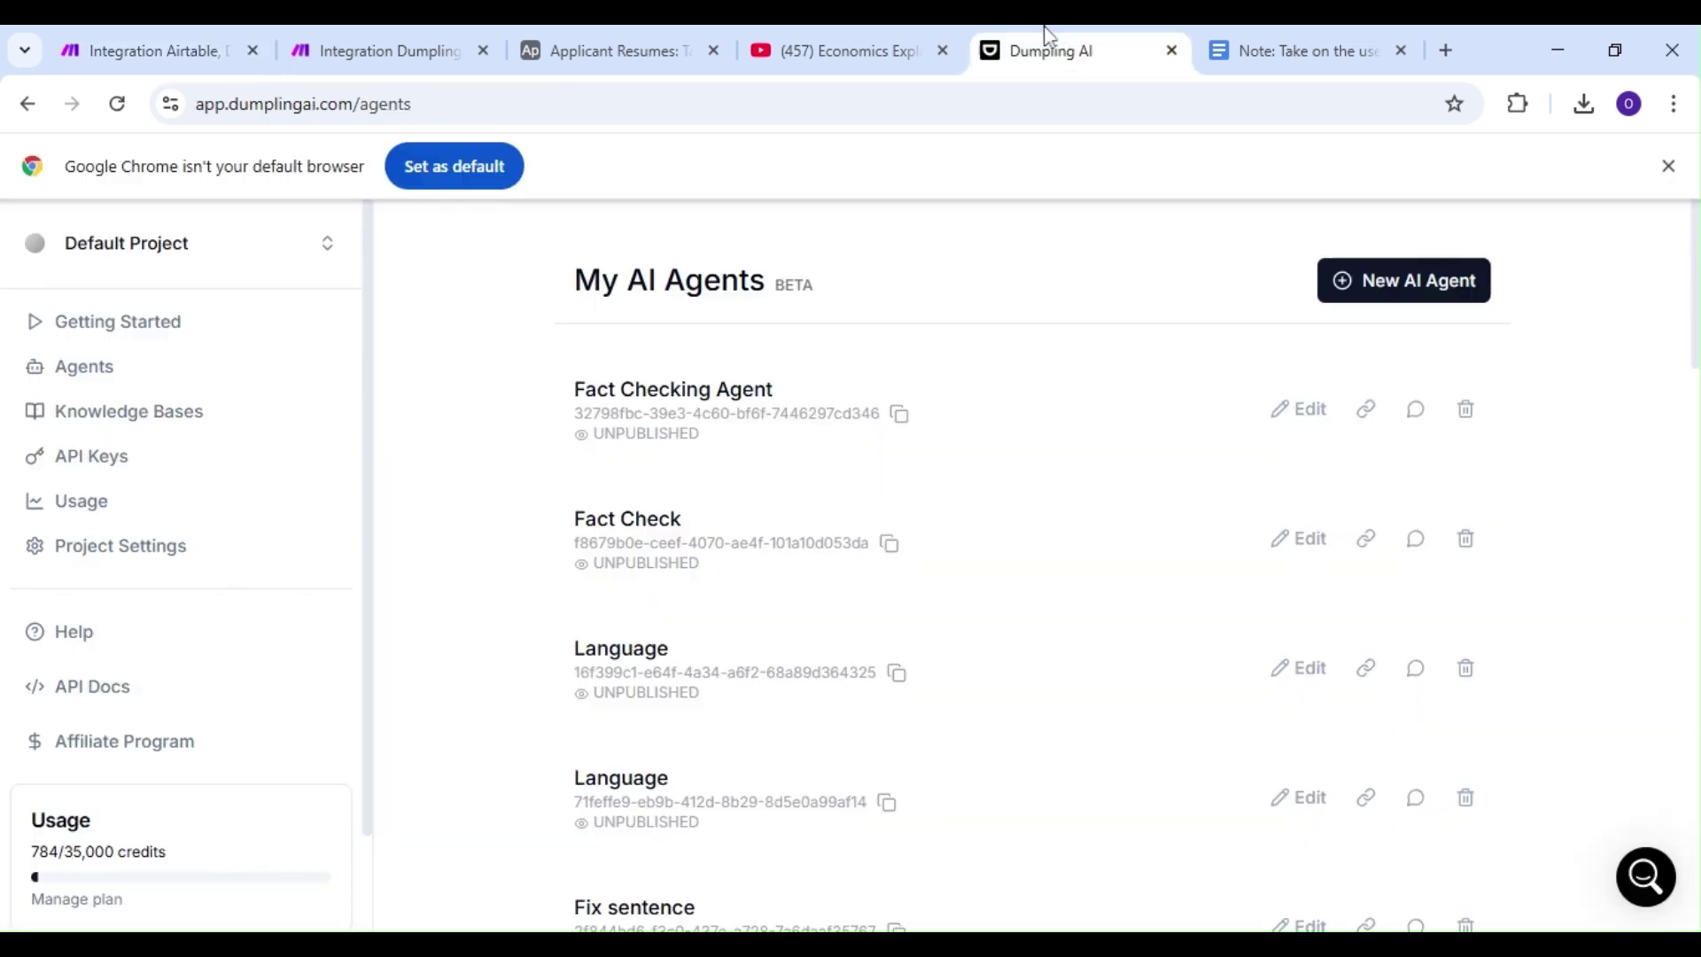
left_click(1403, 292)
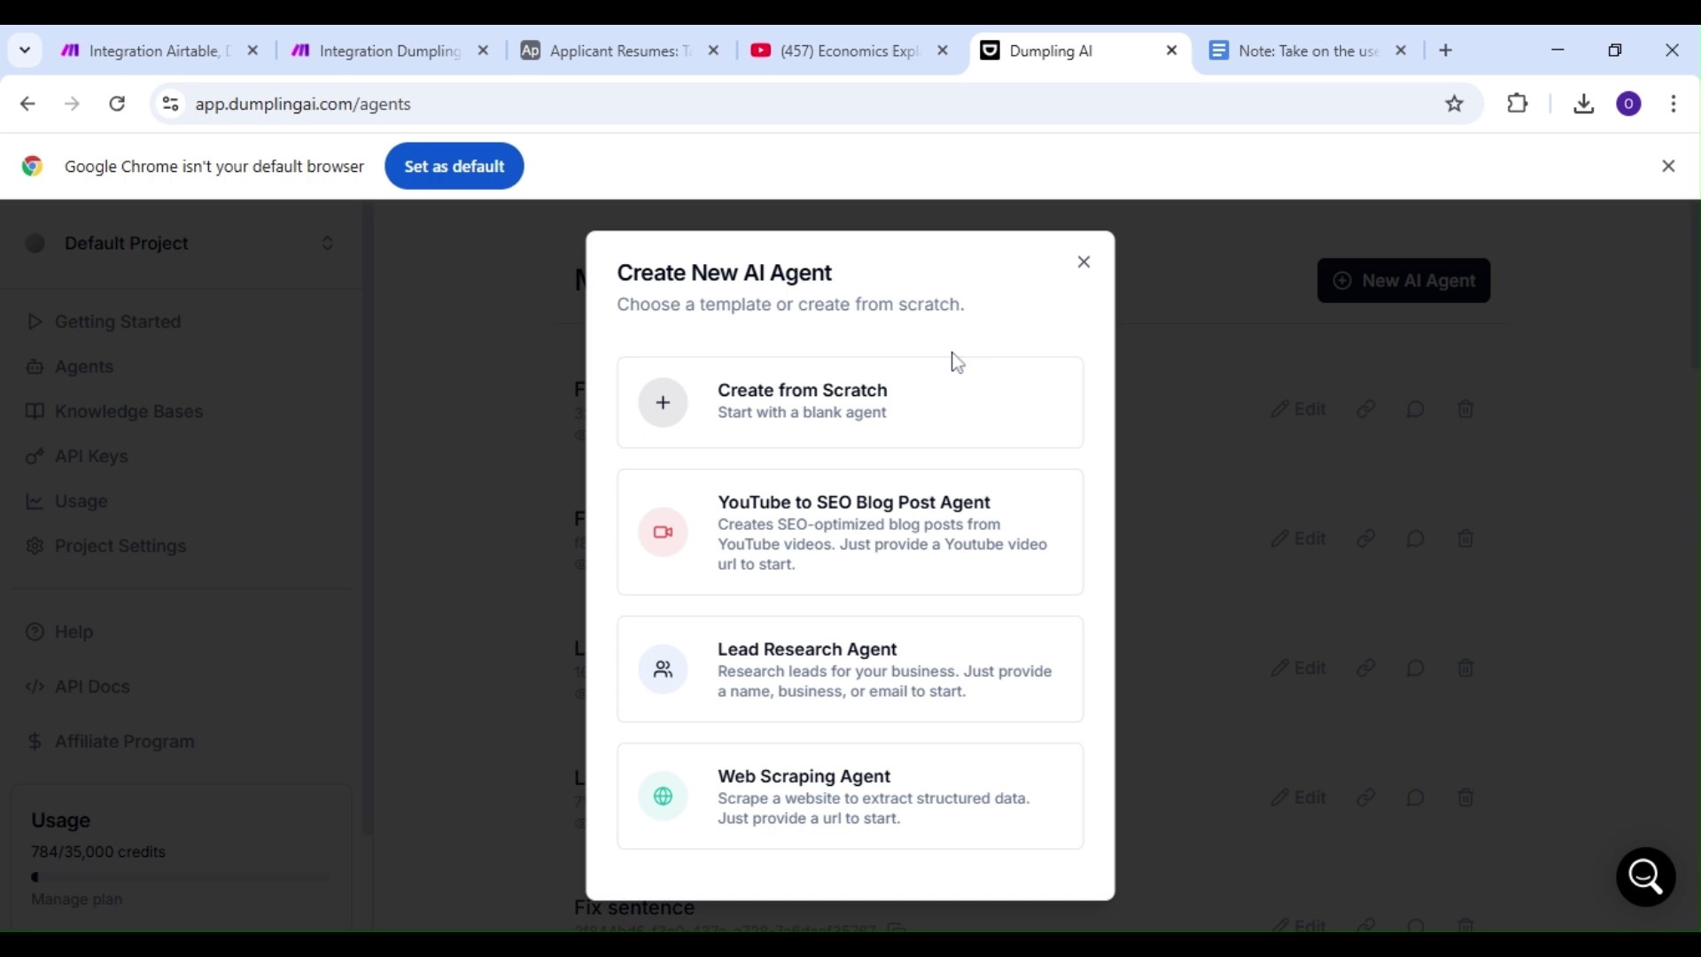
left_click(731, 407)
Name the agent "Fact Checker Agent" and describe it as "An agent that fact checks information and claims"
left_click(731, 414)
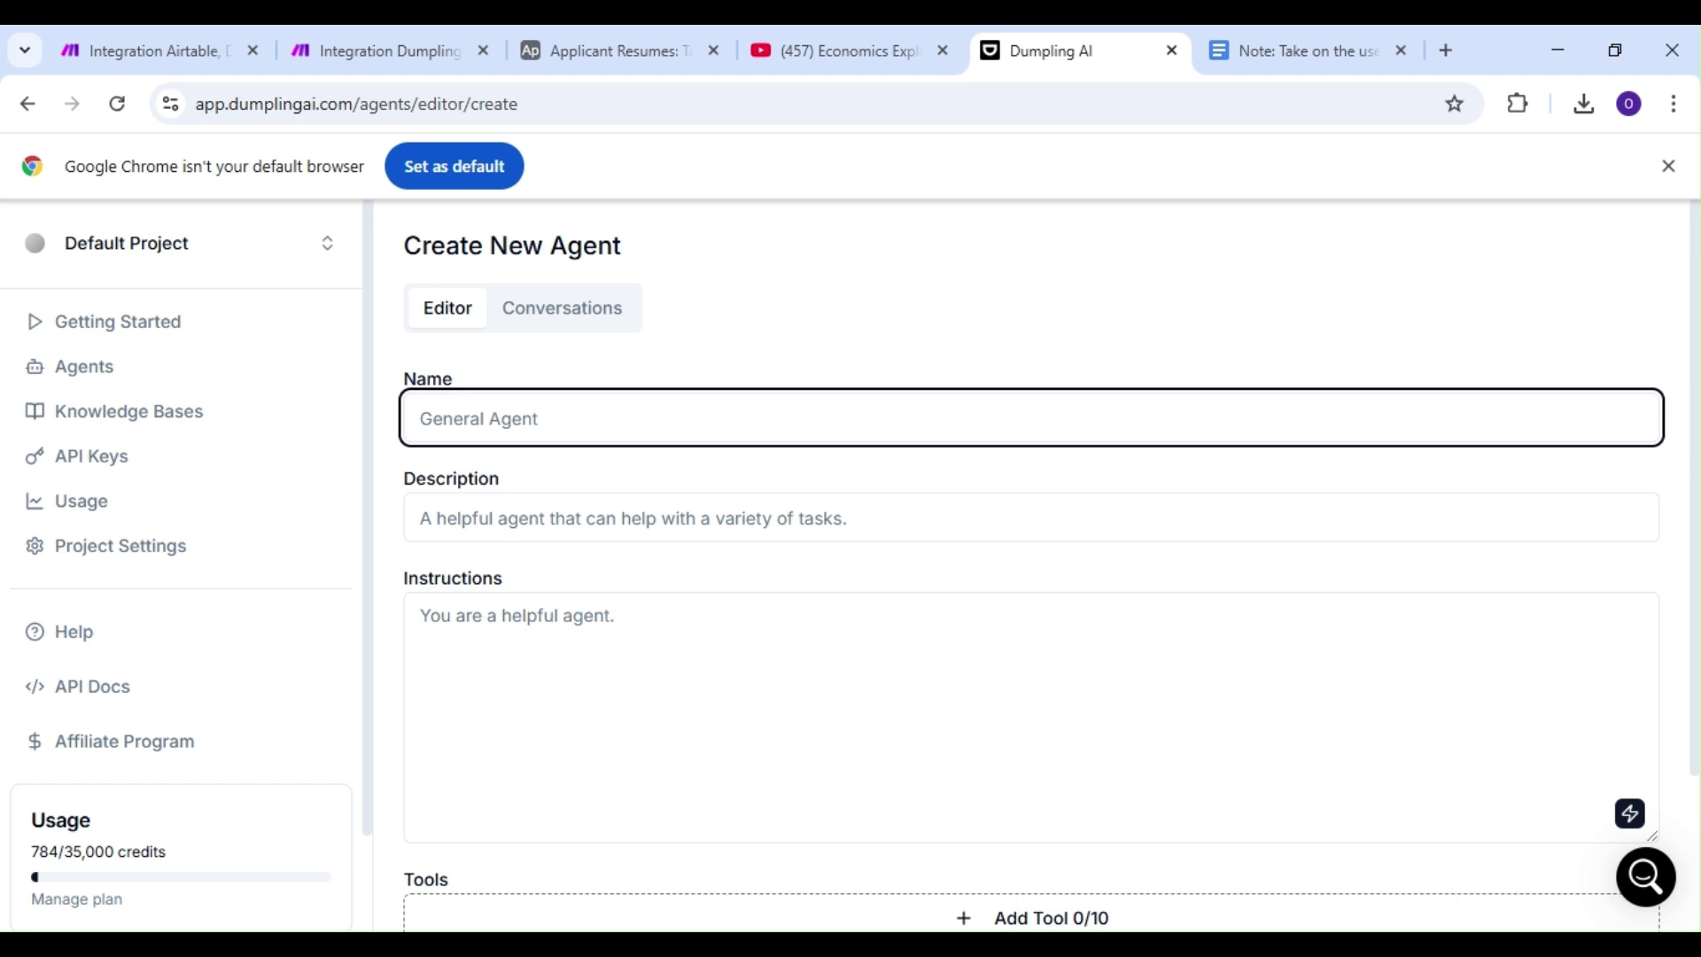
type("Fact Checker Agent")
left_click(726, 506)
type("An a")
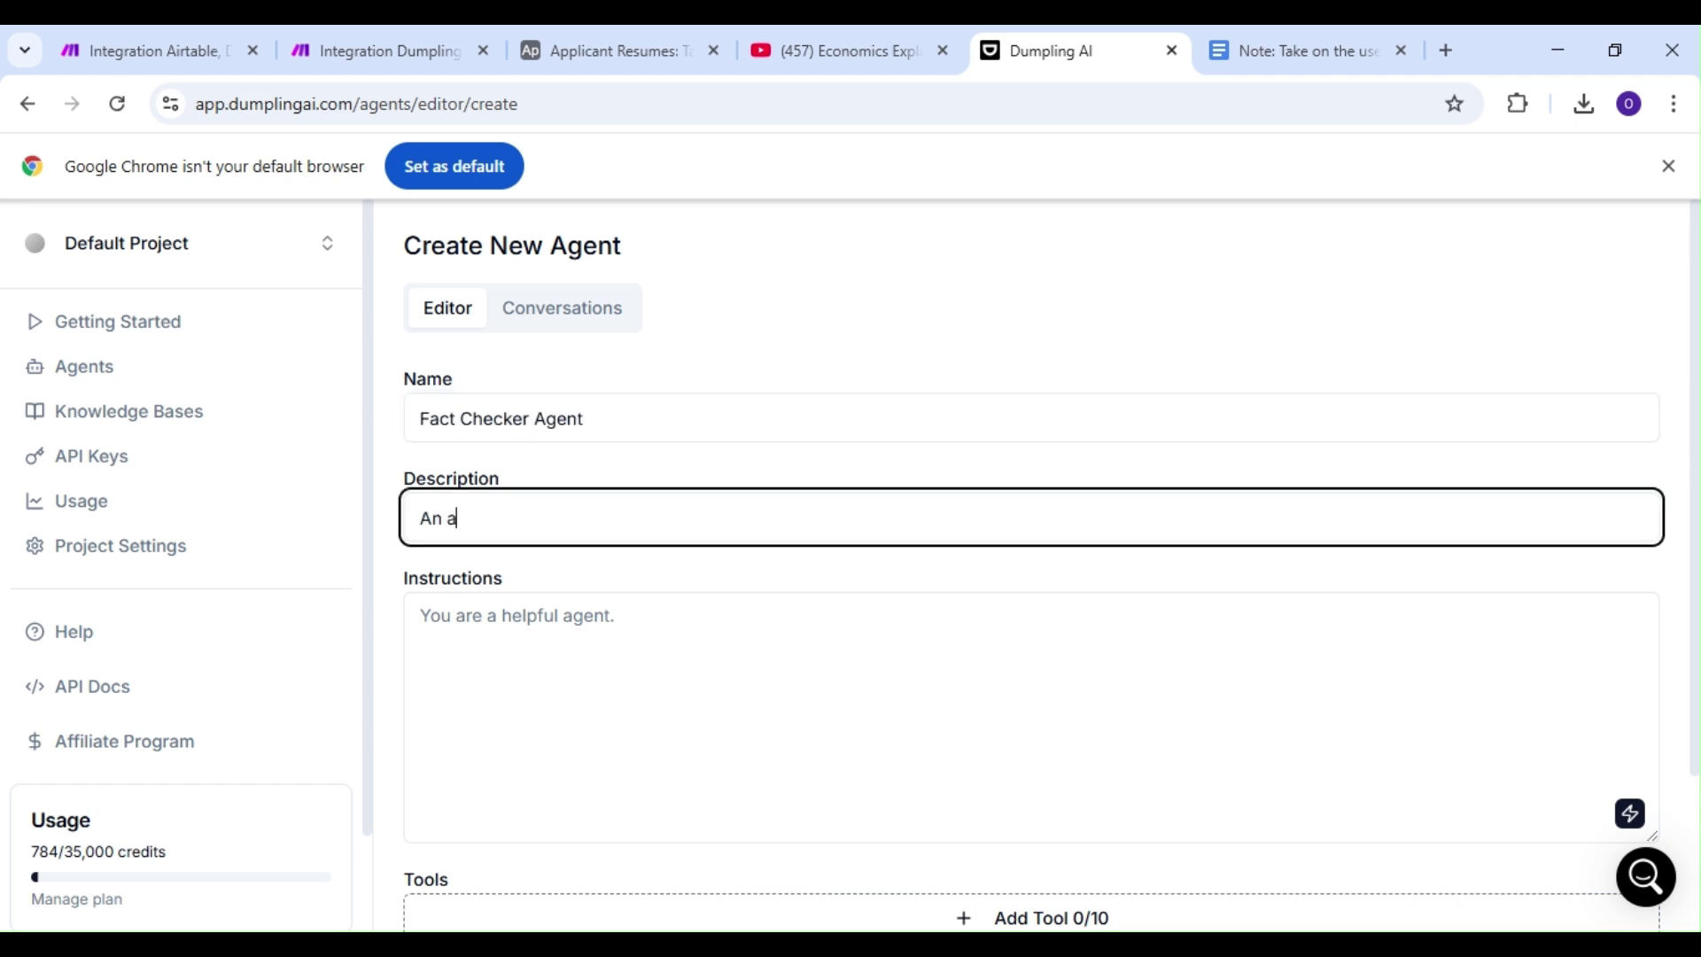
type("gent that fact checks")
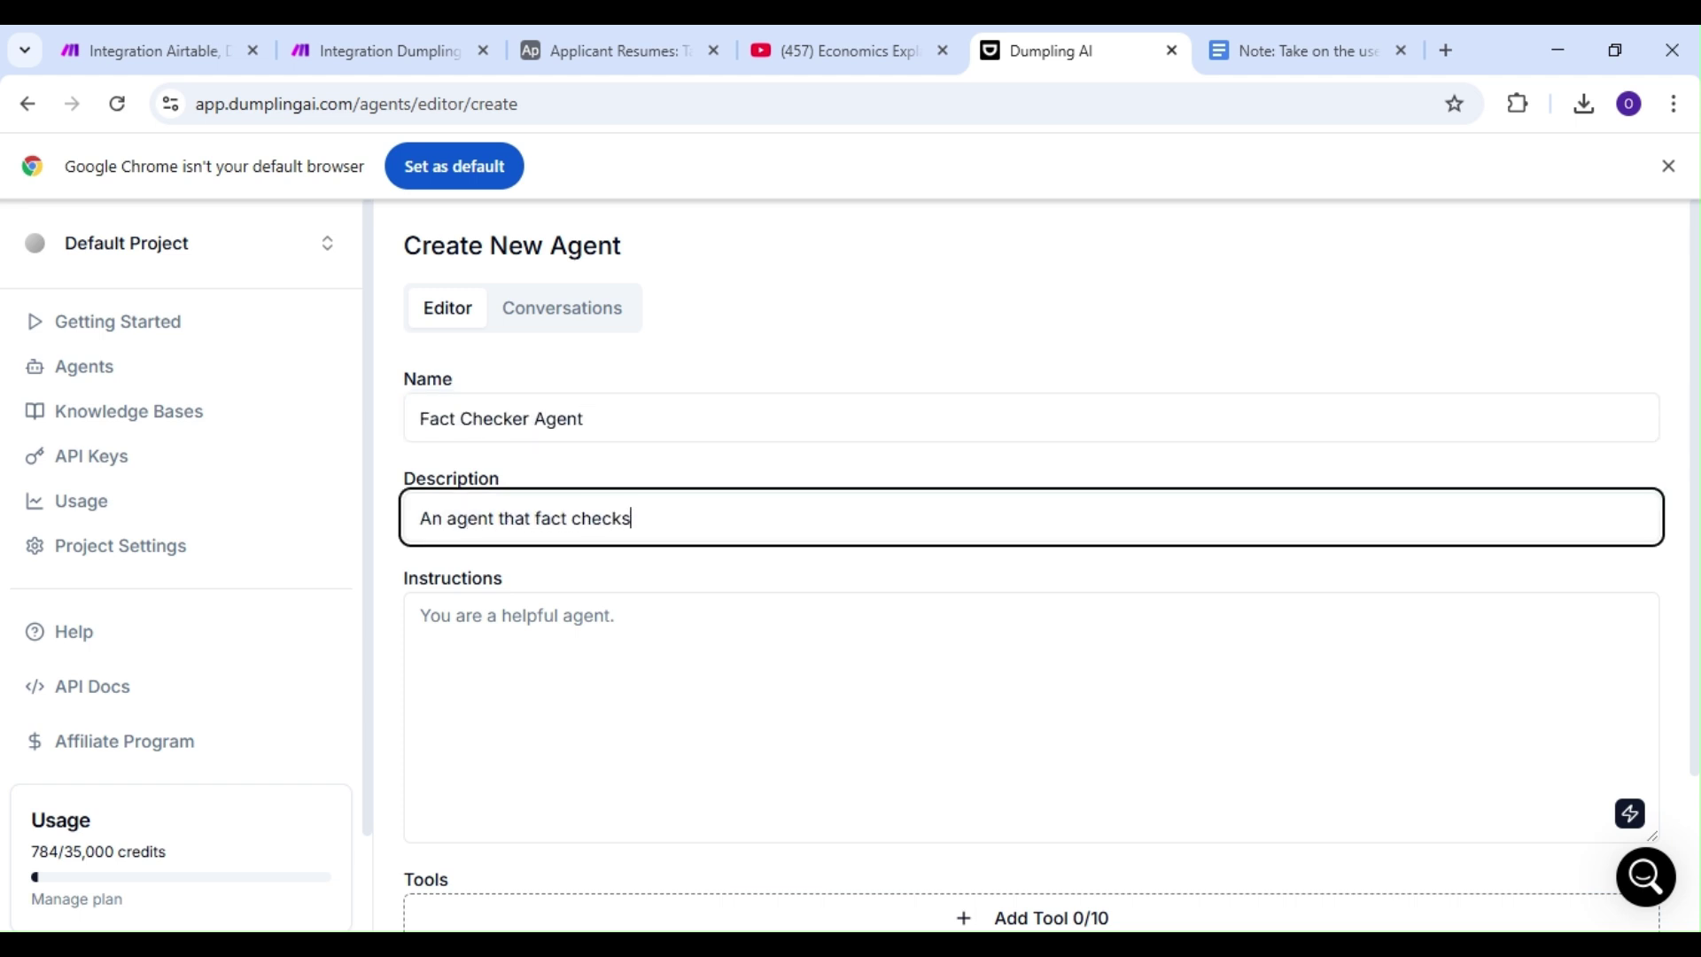
type(" information and claims")
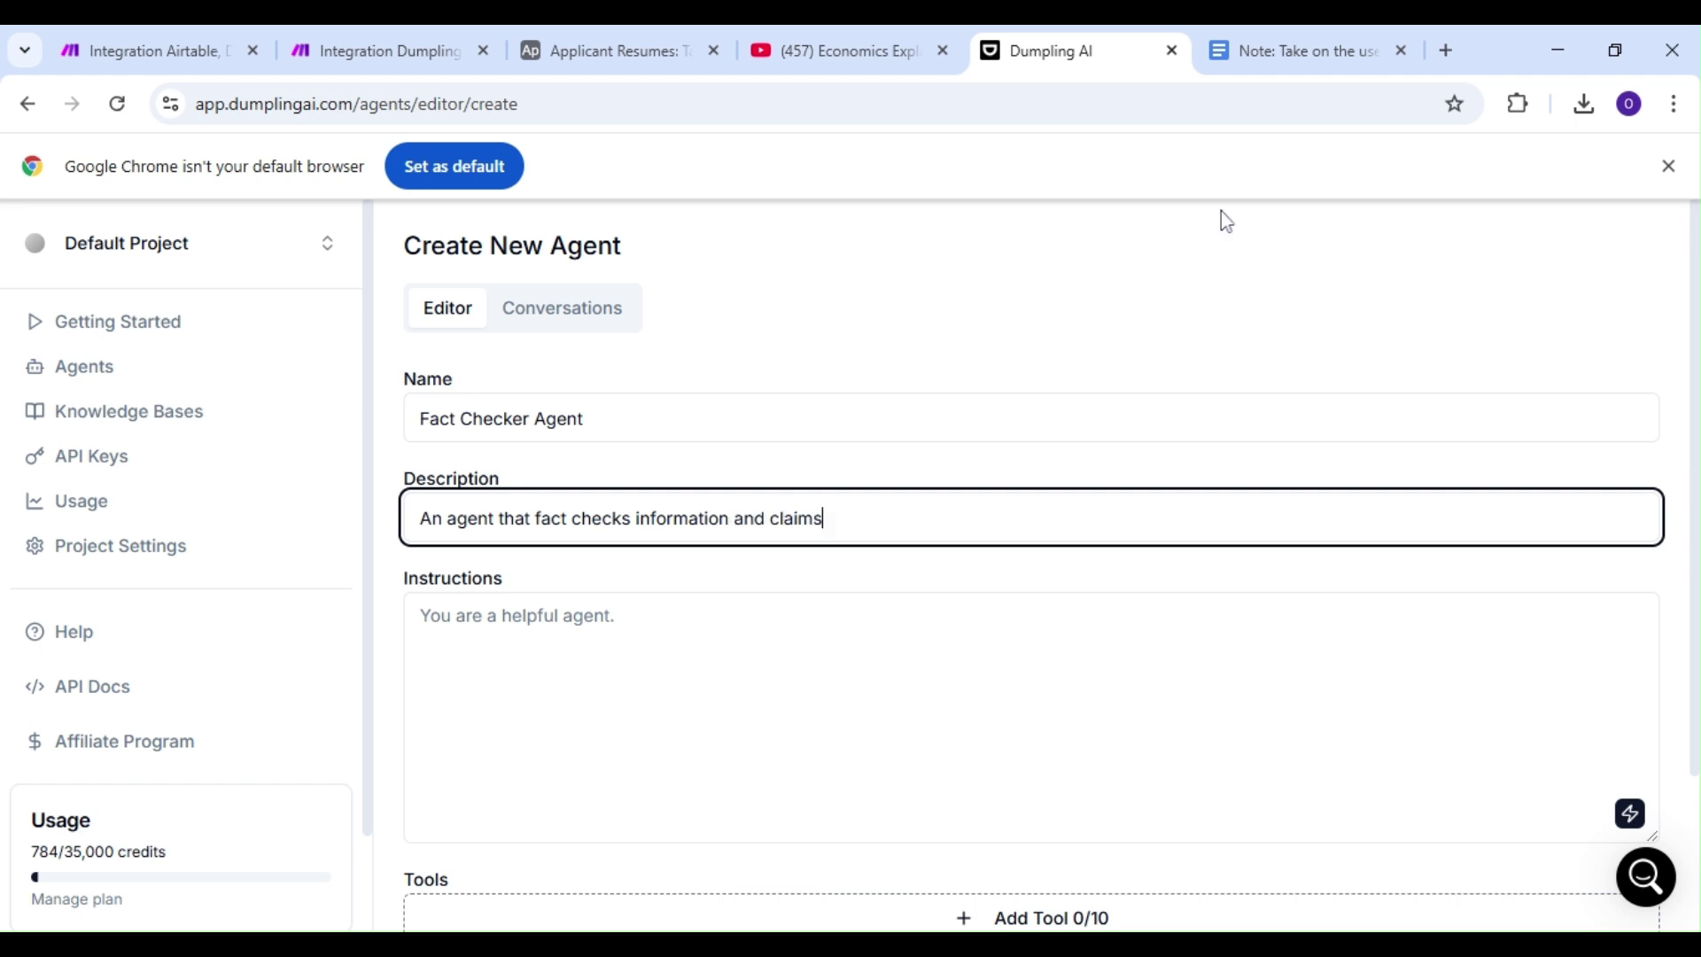
Copy the "Fact Check Information and Claims" prompt from the Google Docs note into the new Dumpling AI agent's instructions and save the agent
left_click(1298, 53)
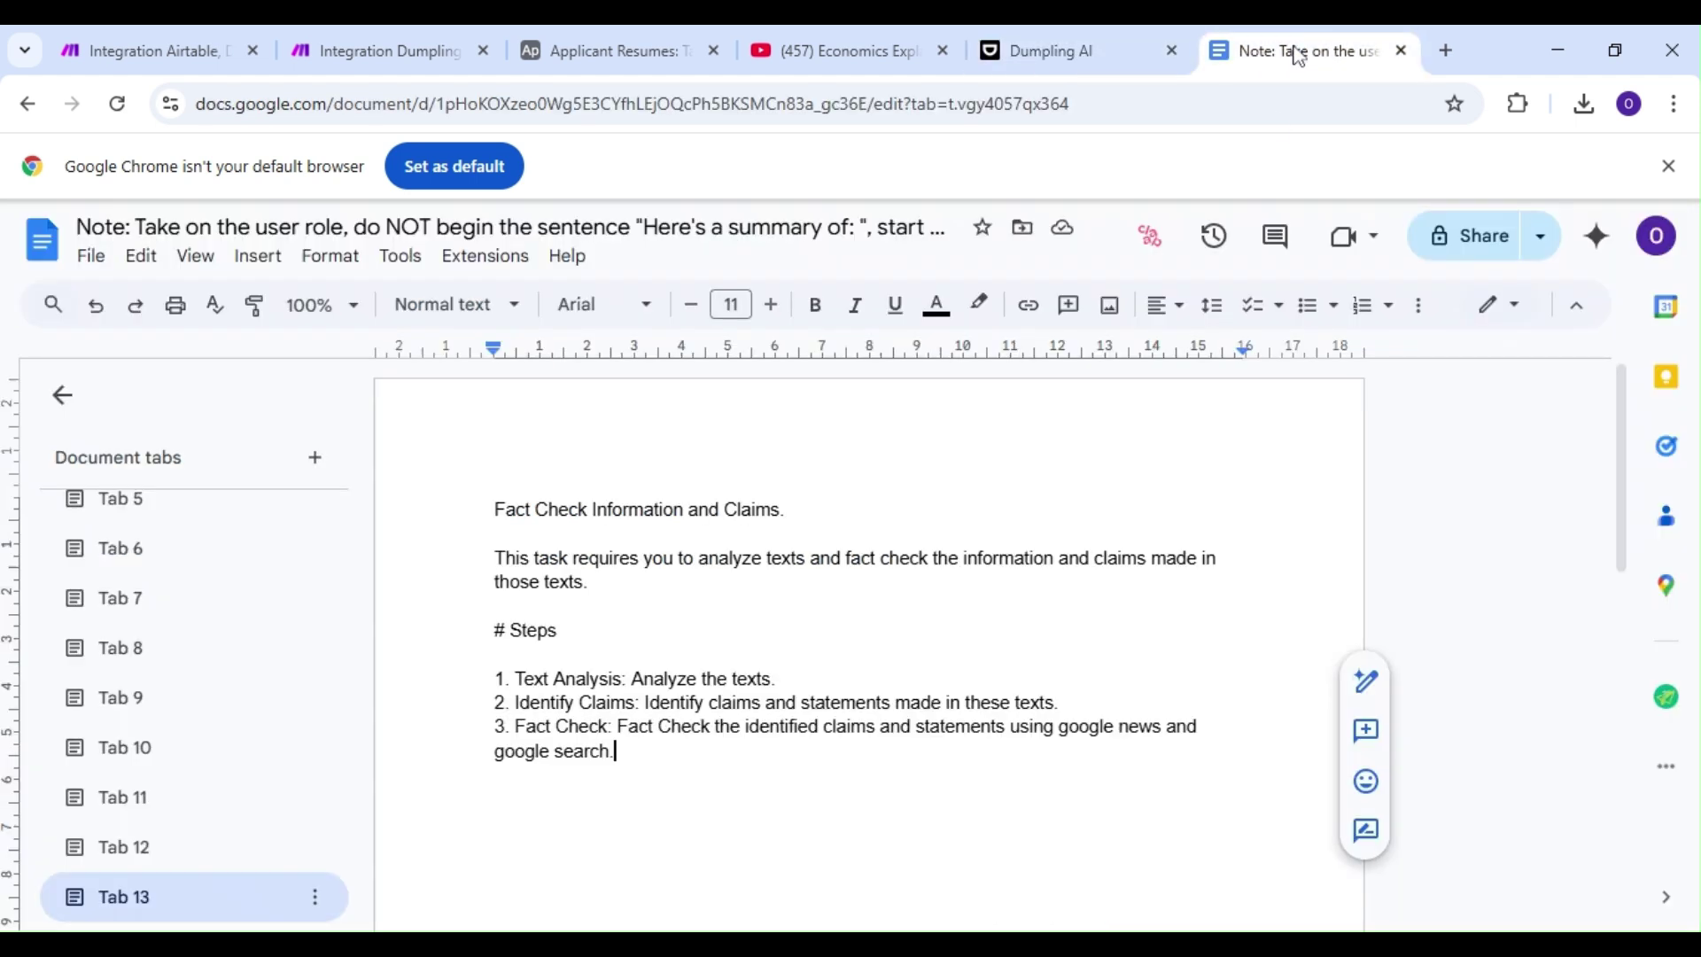
left_click_drag(494, 510, 501, 802)
key("ctrl+c")
right_click(734, 532)
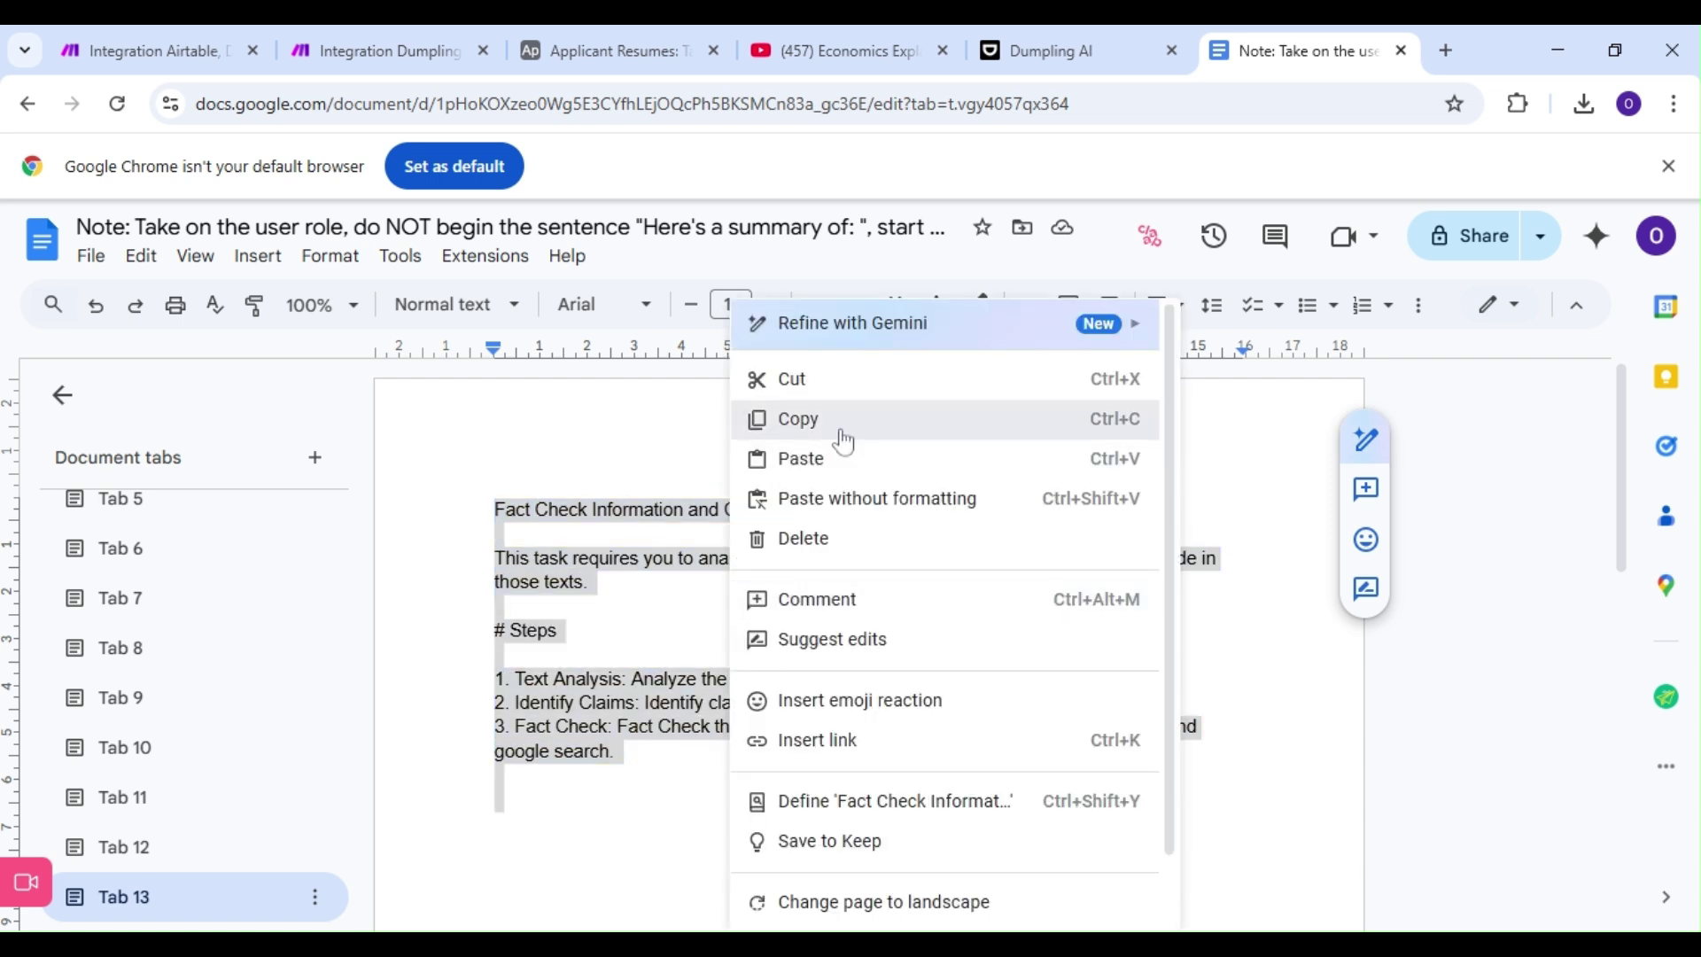
left_click(844, 432)
left_click(1034, 51)
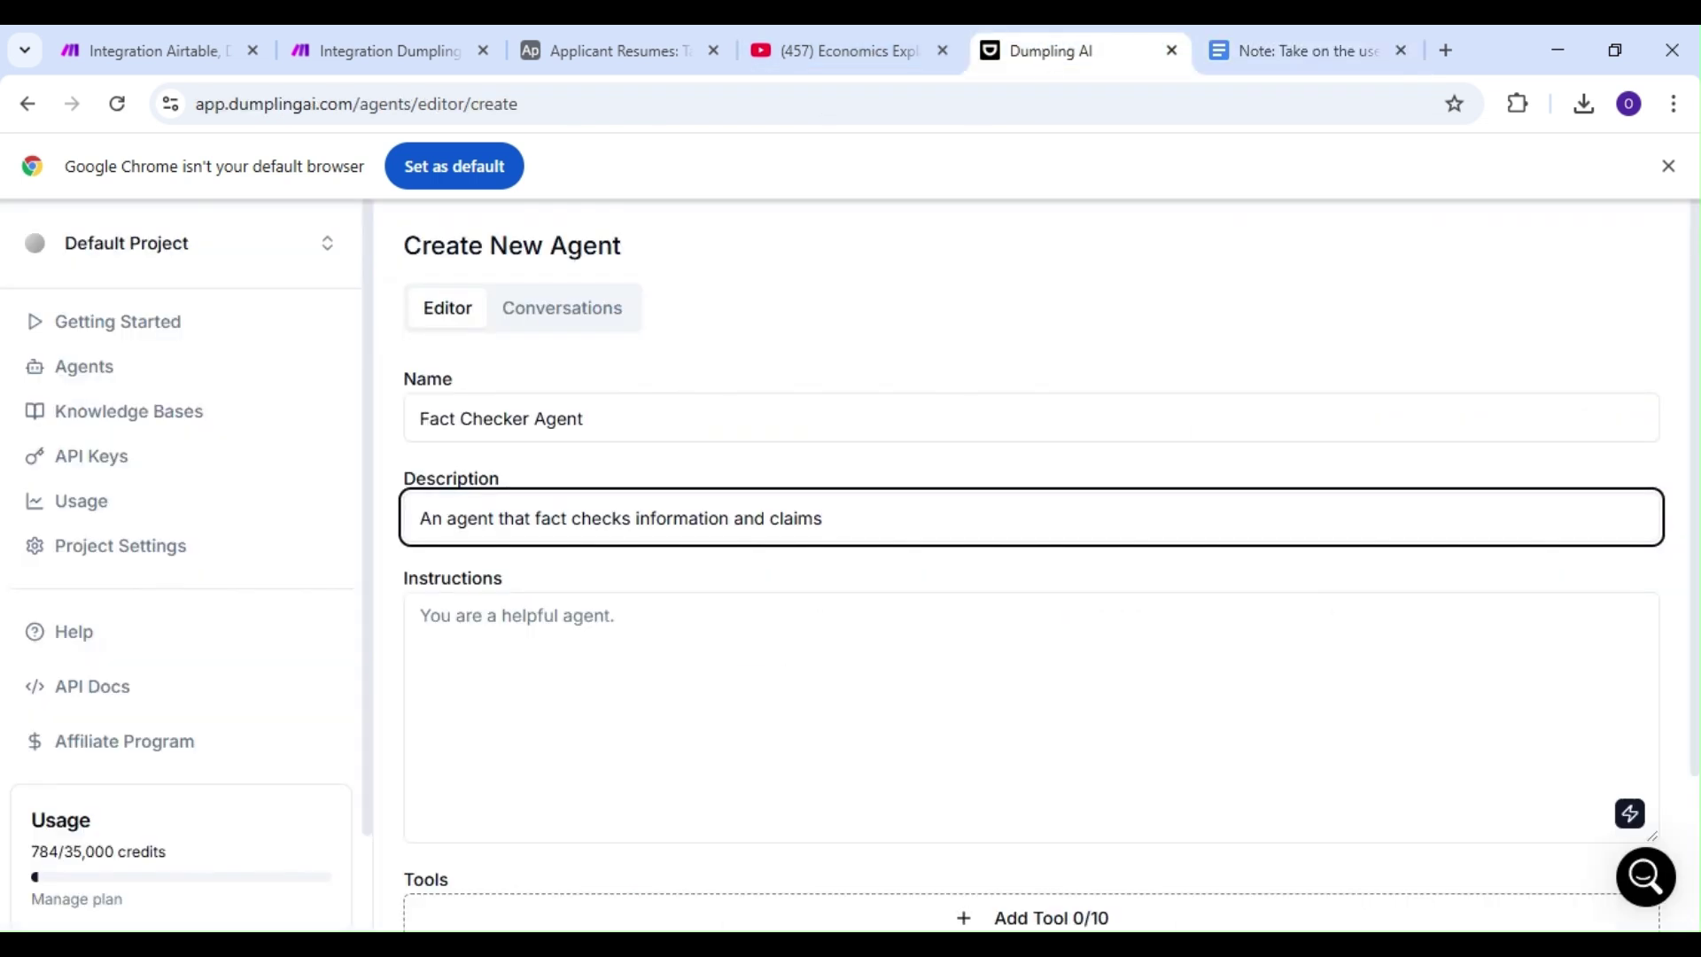
left_click(922, 655)
key("ctrl+v")
scroll(921, 656, "down", 1)
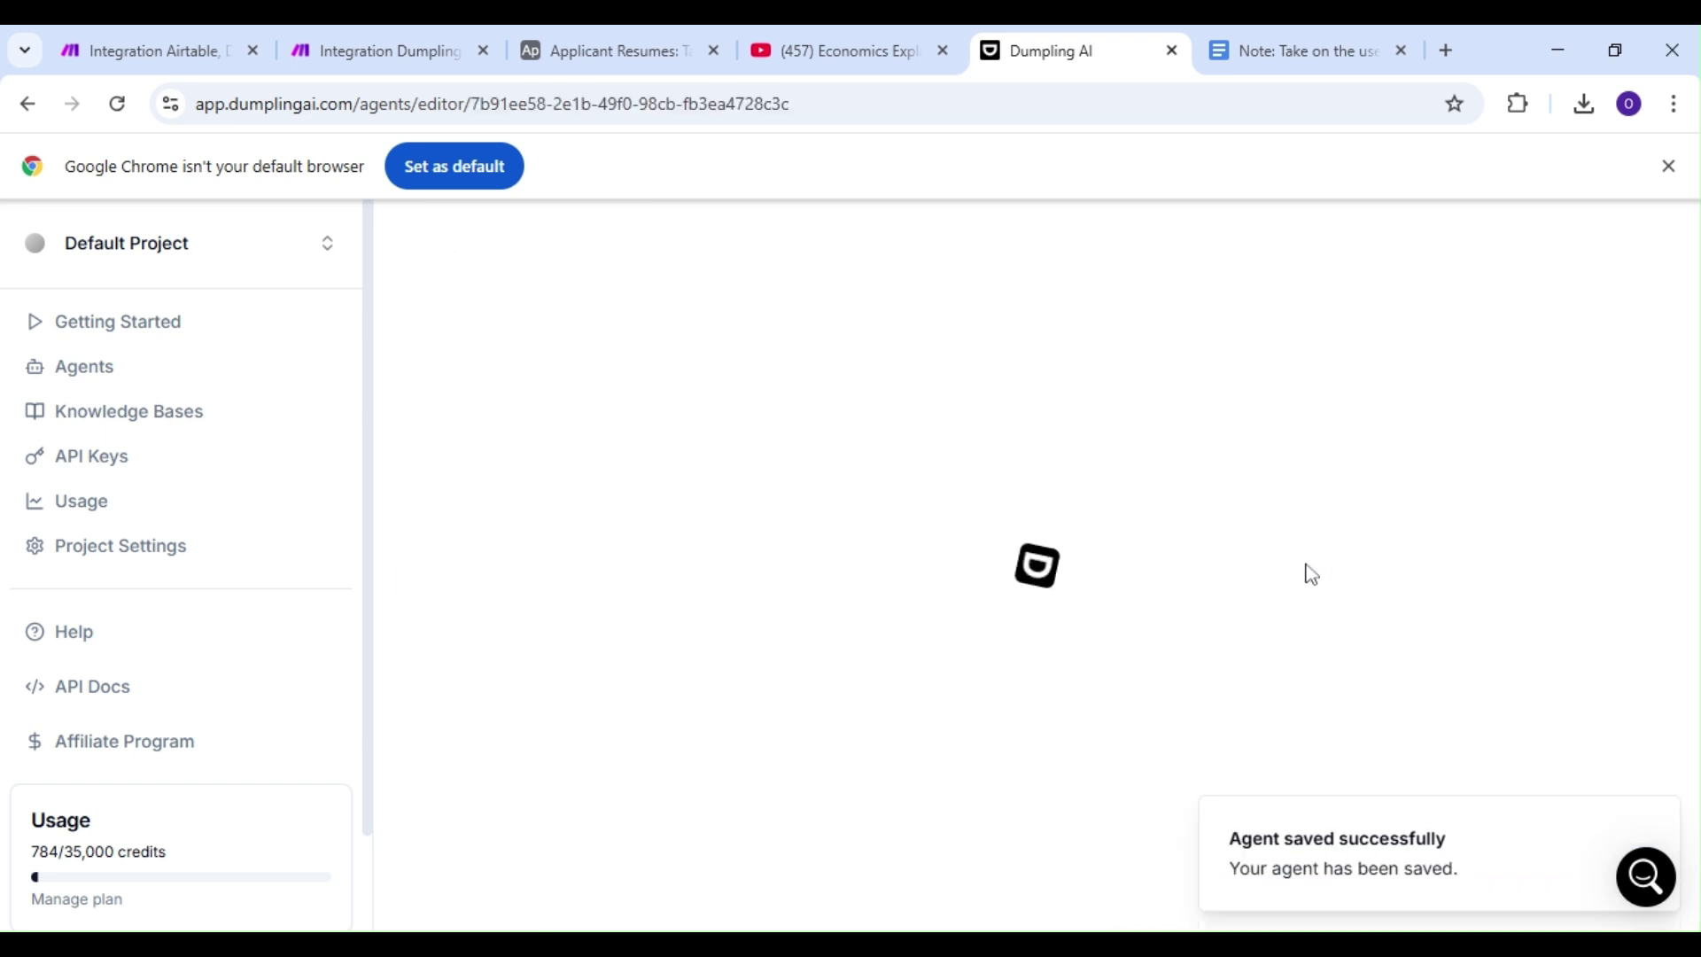
Add the Search Google News tool to the Fact Checker Agent with its default usage description
scroll(700, 567, "down", 3)
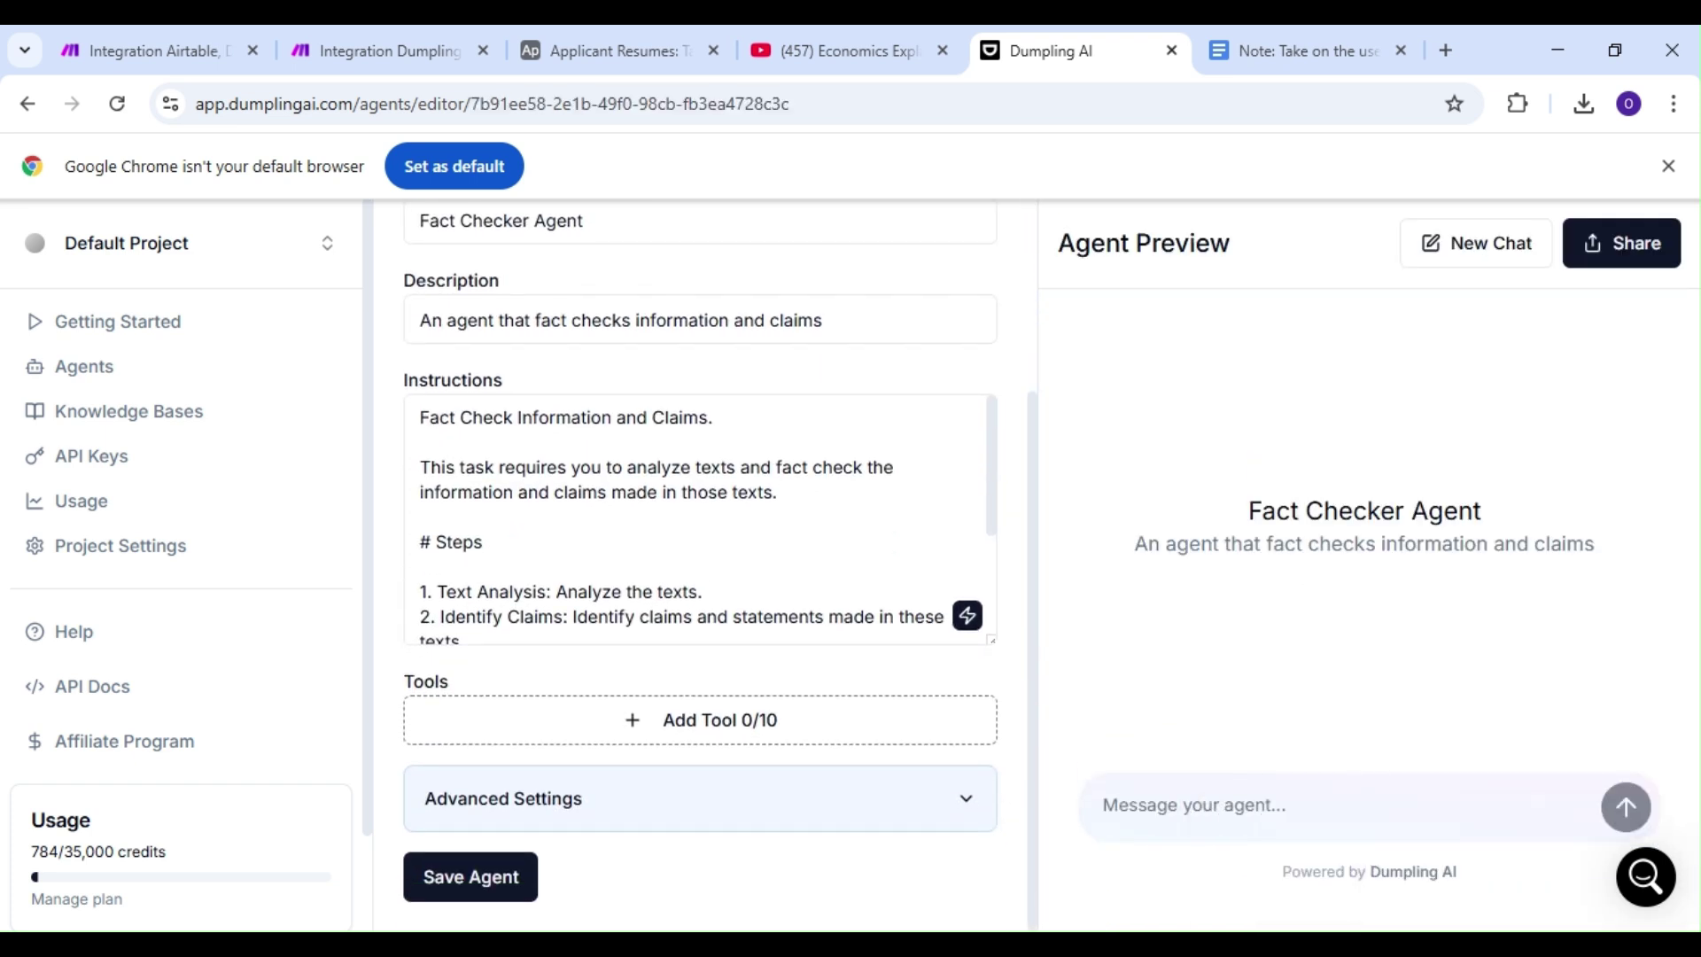
scroll(700, 518, "down", 3)
scroll(700, 518, "up", 2)
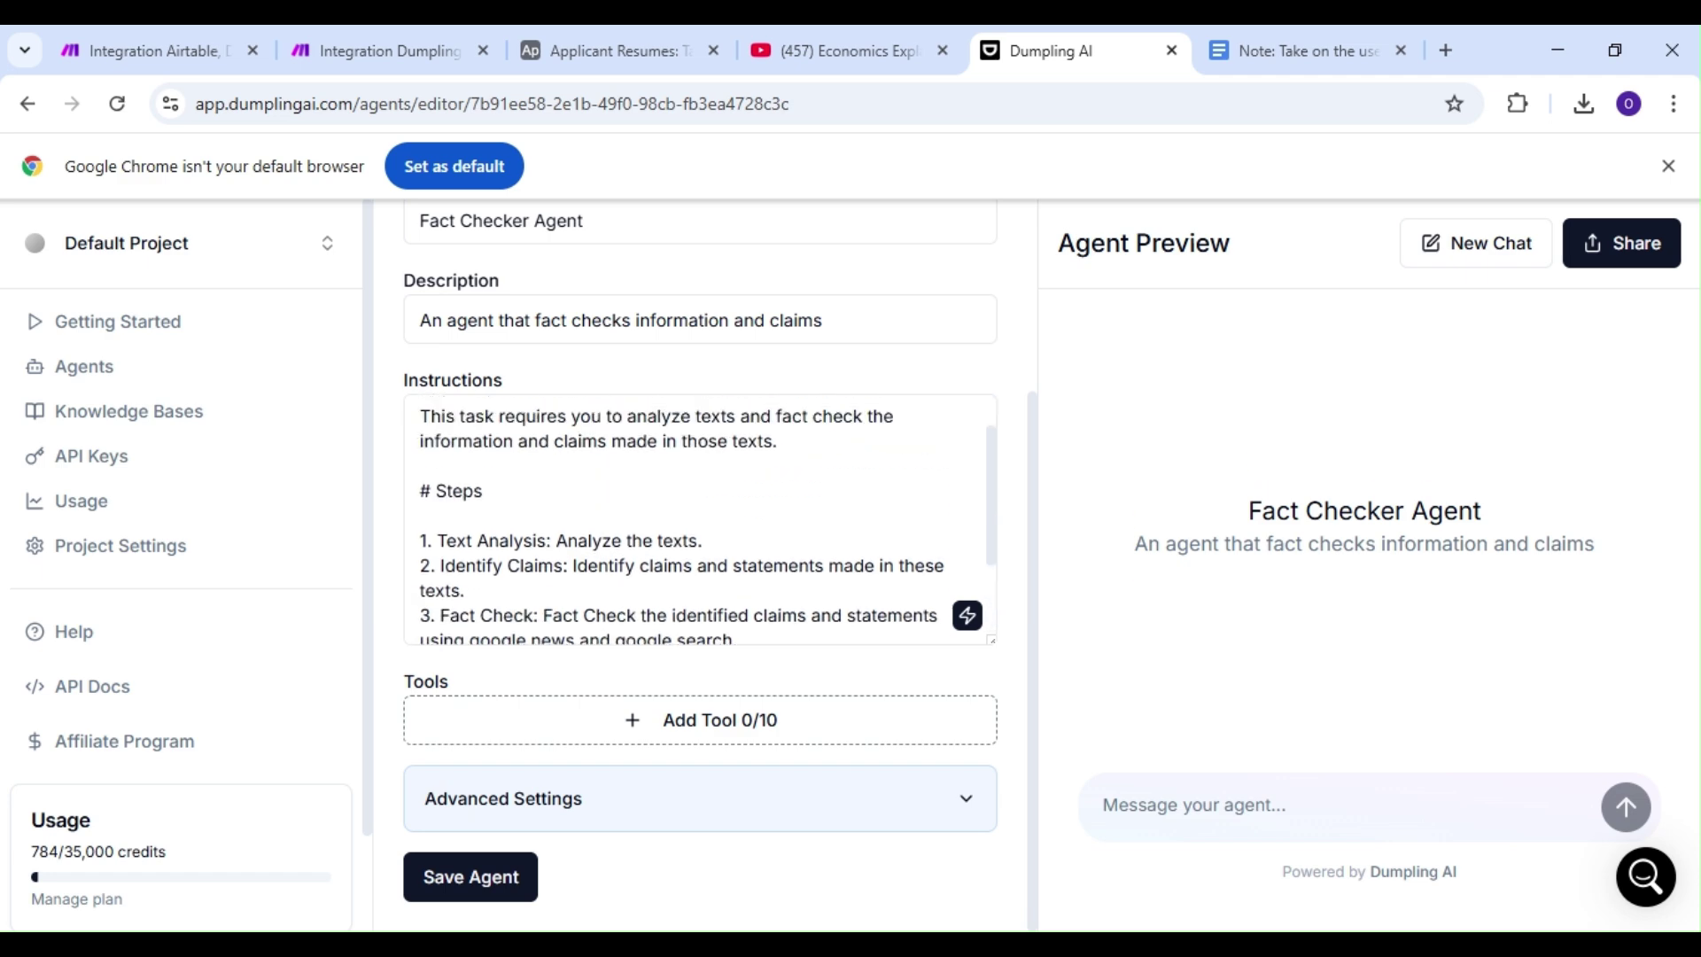
left_click(779, 724)
scroll(797, 615, "down", 4)
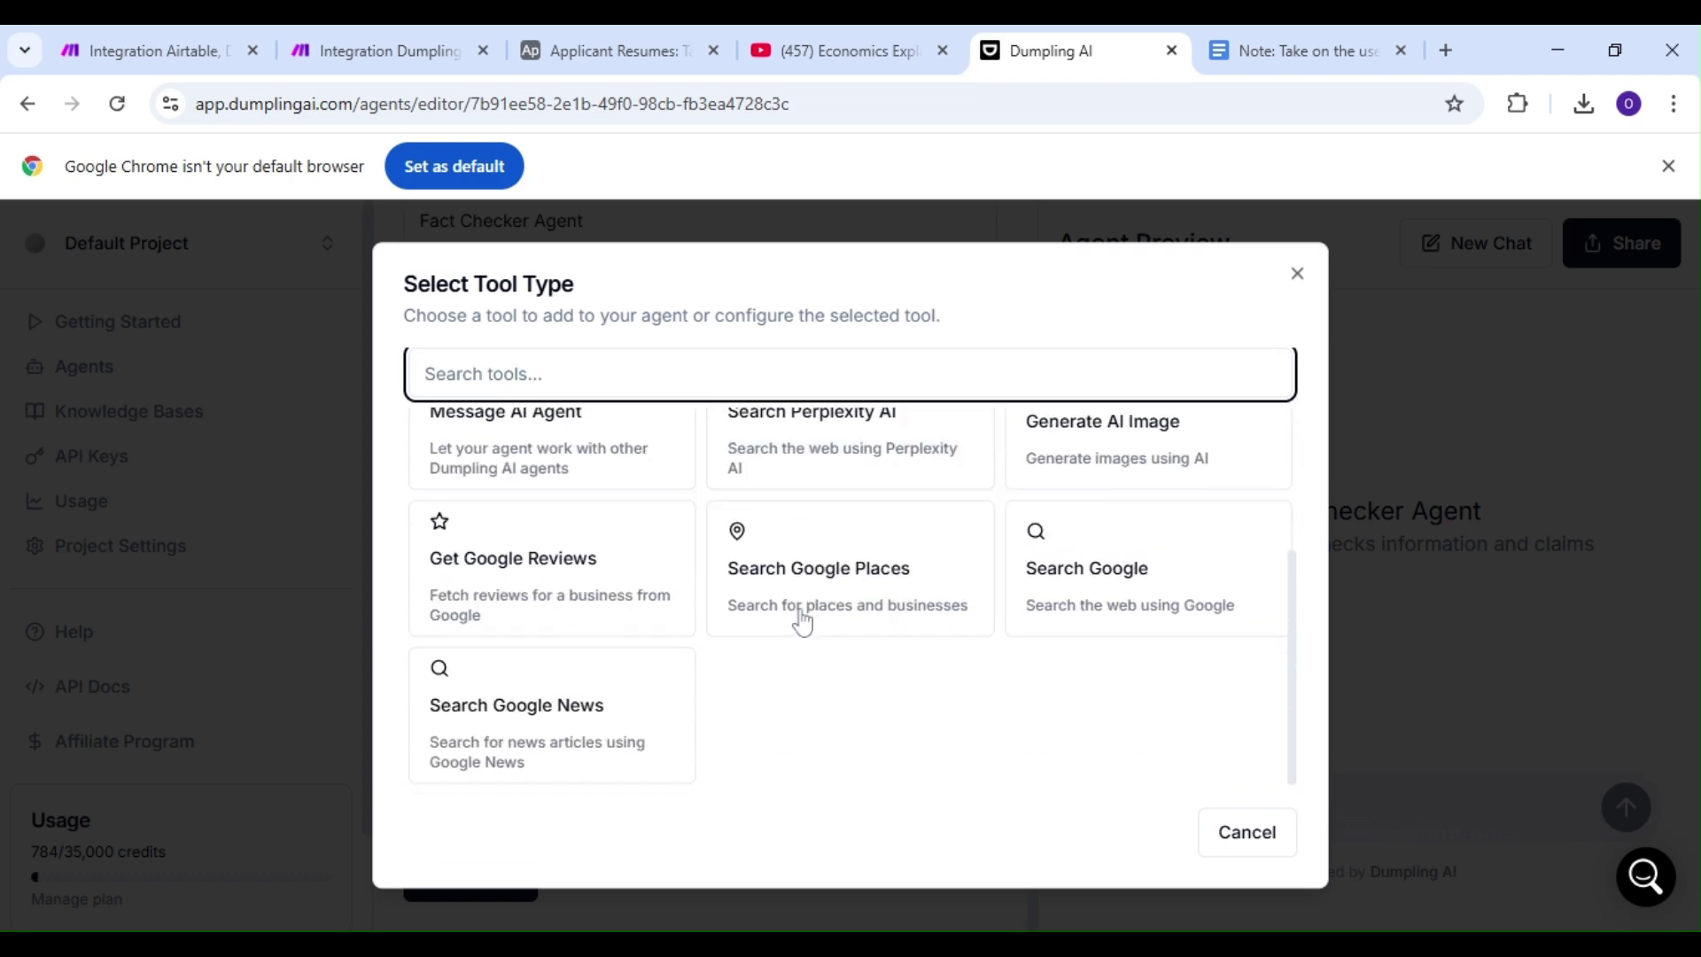
left_click(634, 688)
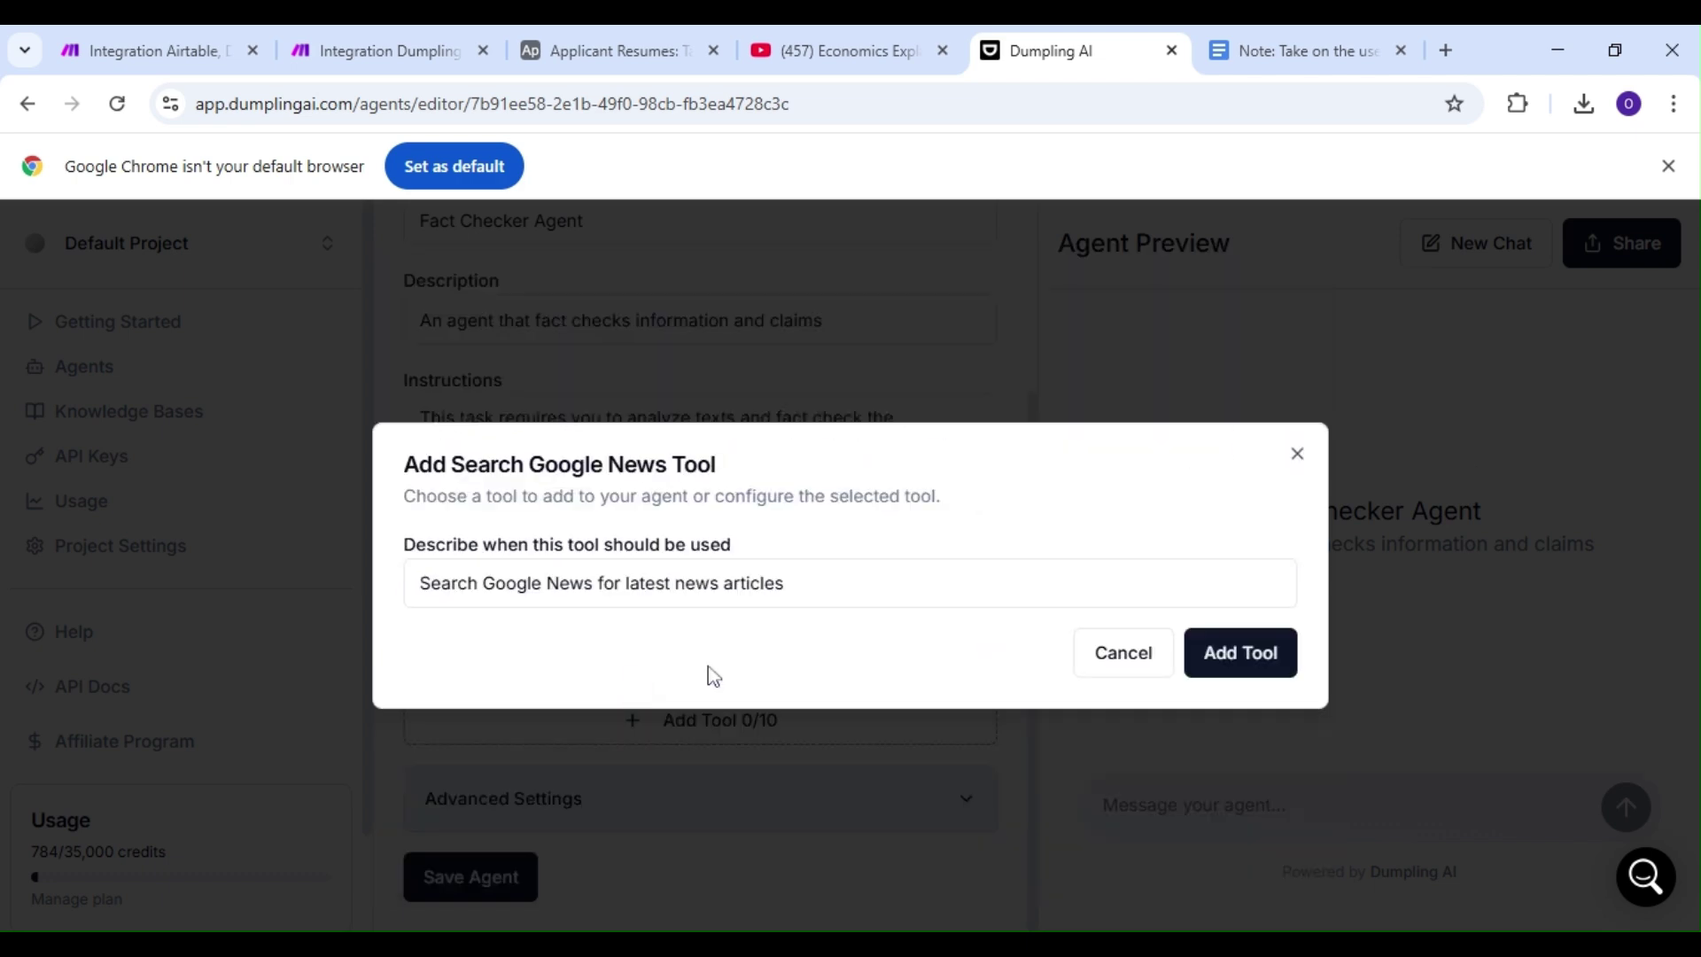
left_click(1241, 653)
Add the Search Google tool to the agent with its default usage description and save the agent
scroll(886, 612, "down", 2)
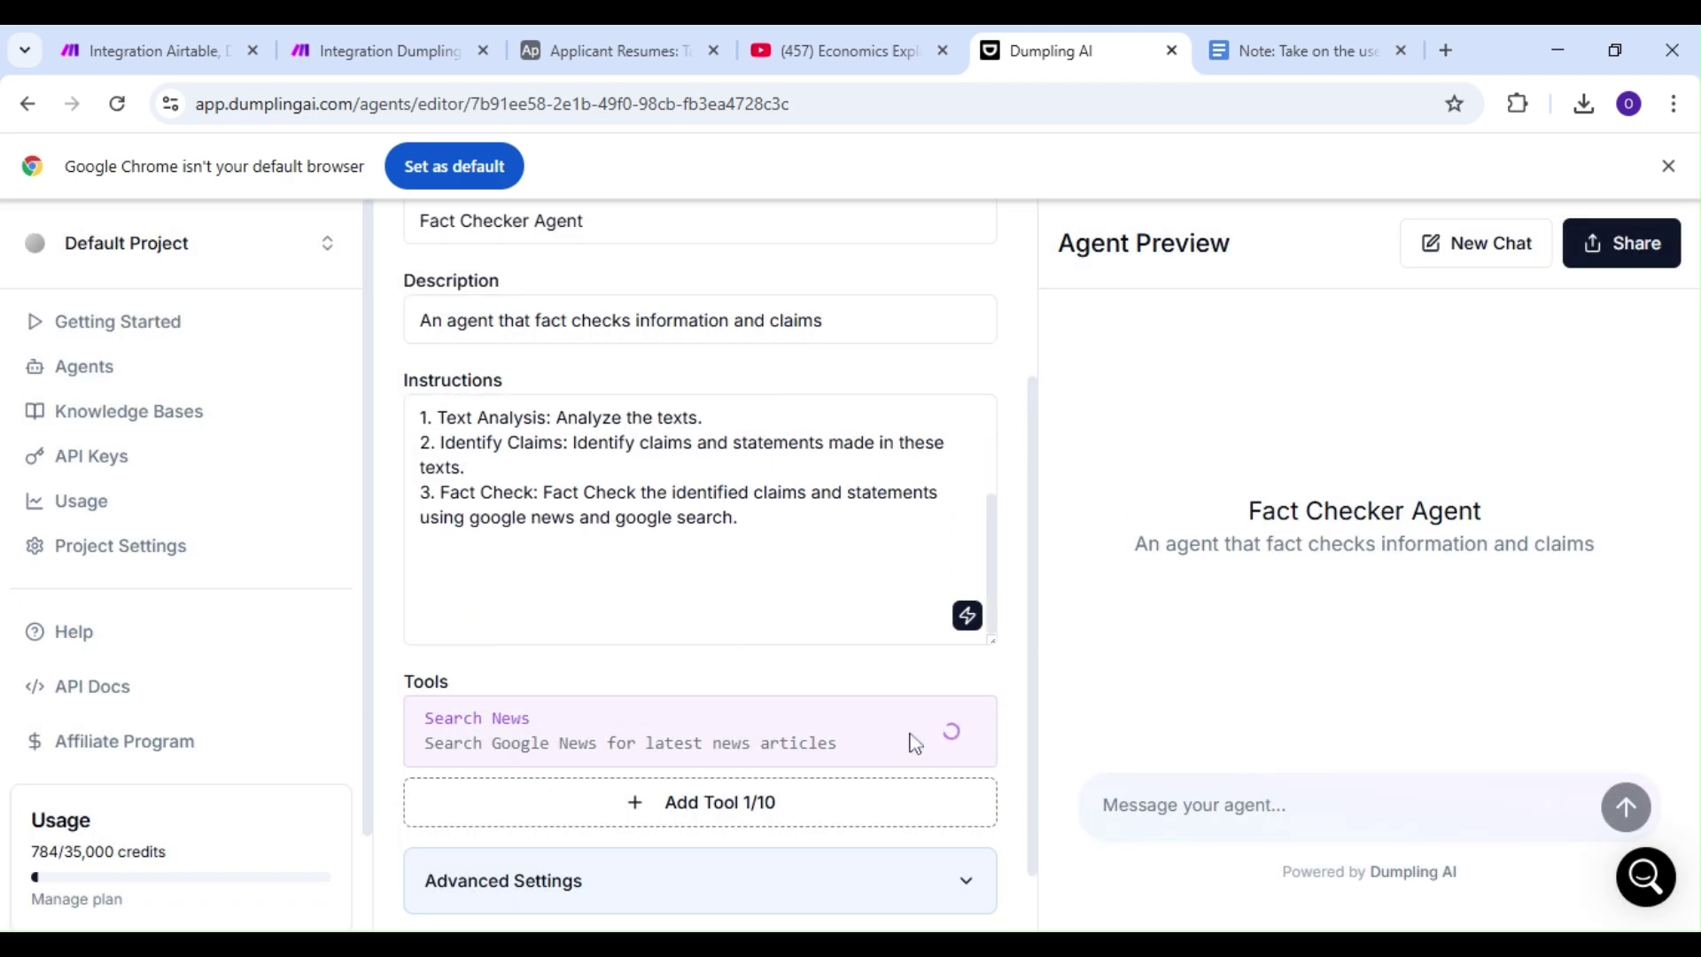
left_click(912, 817)
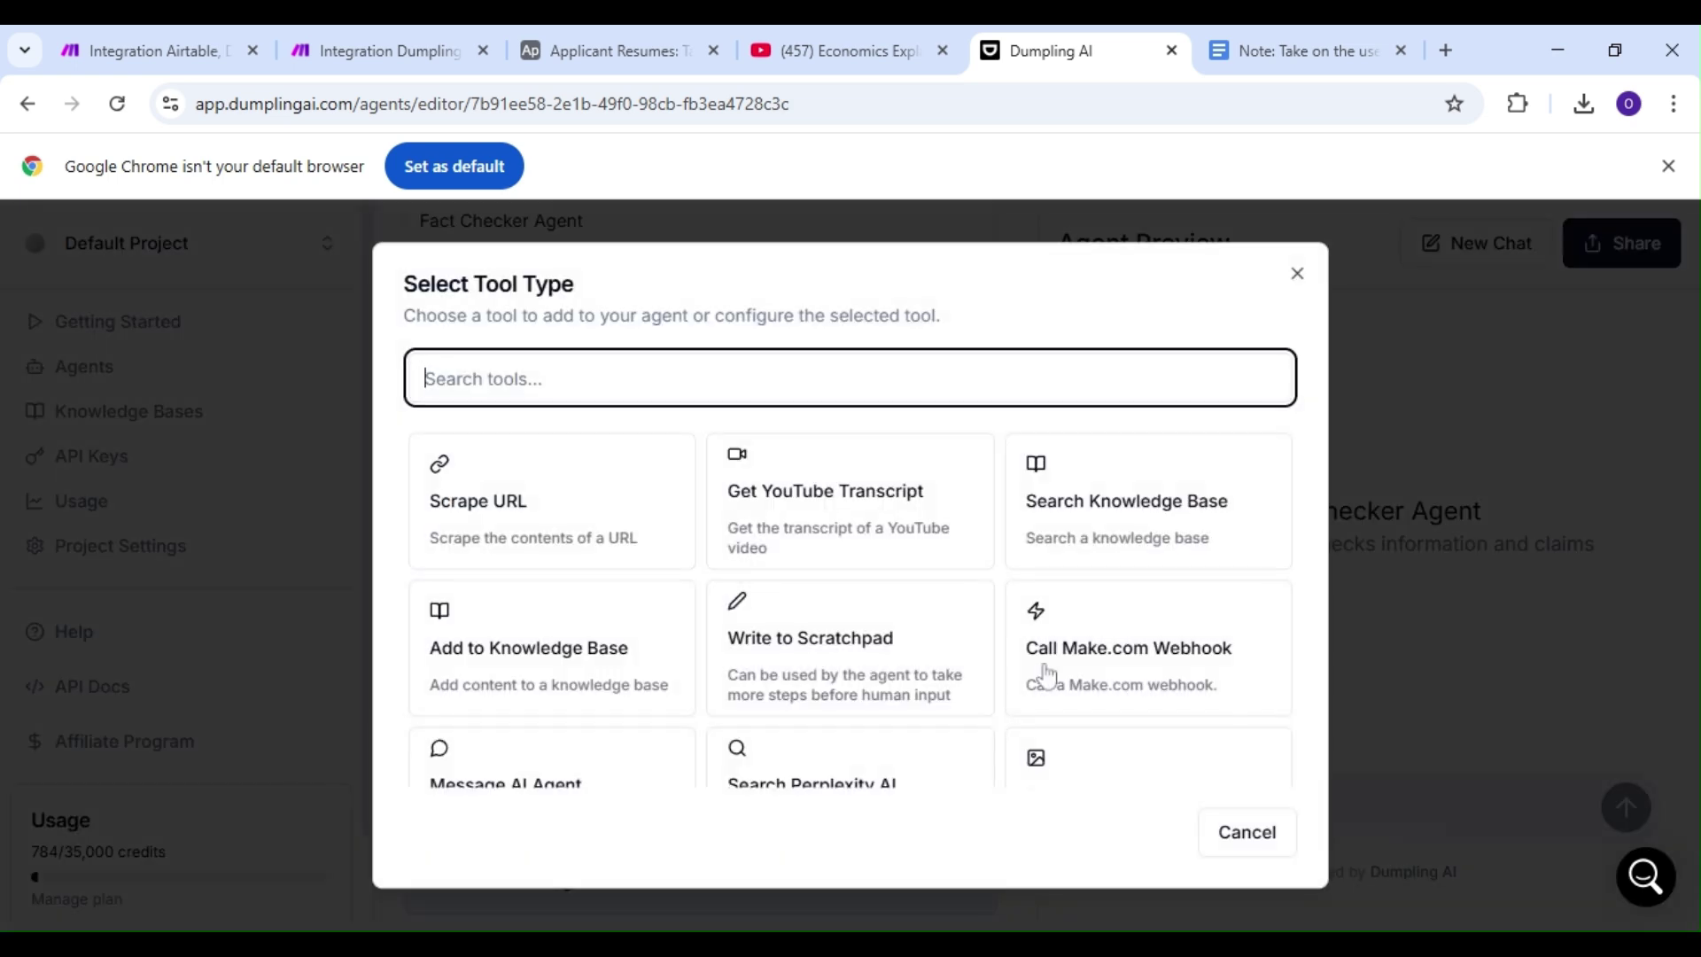
scroll(1047, 676, "down", 4)
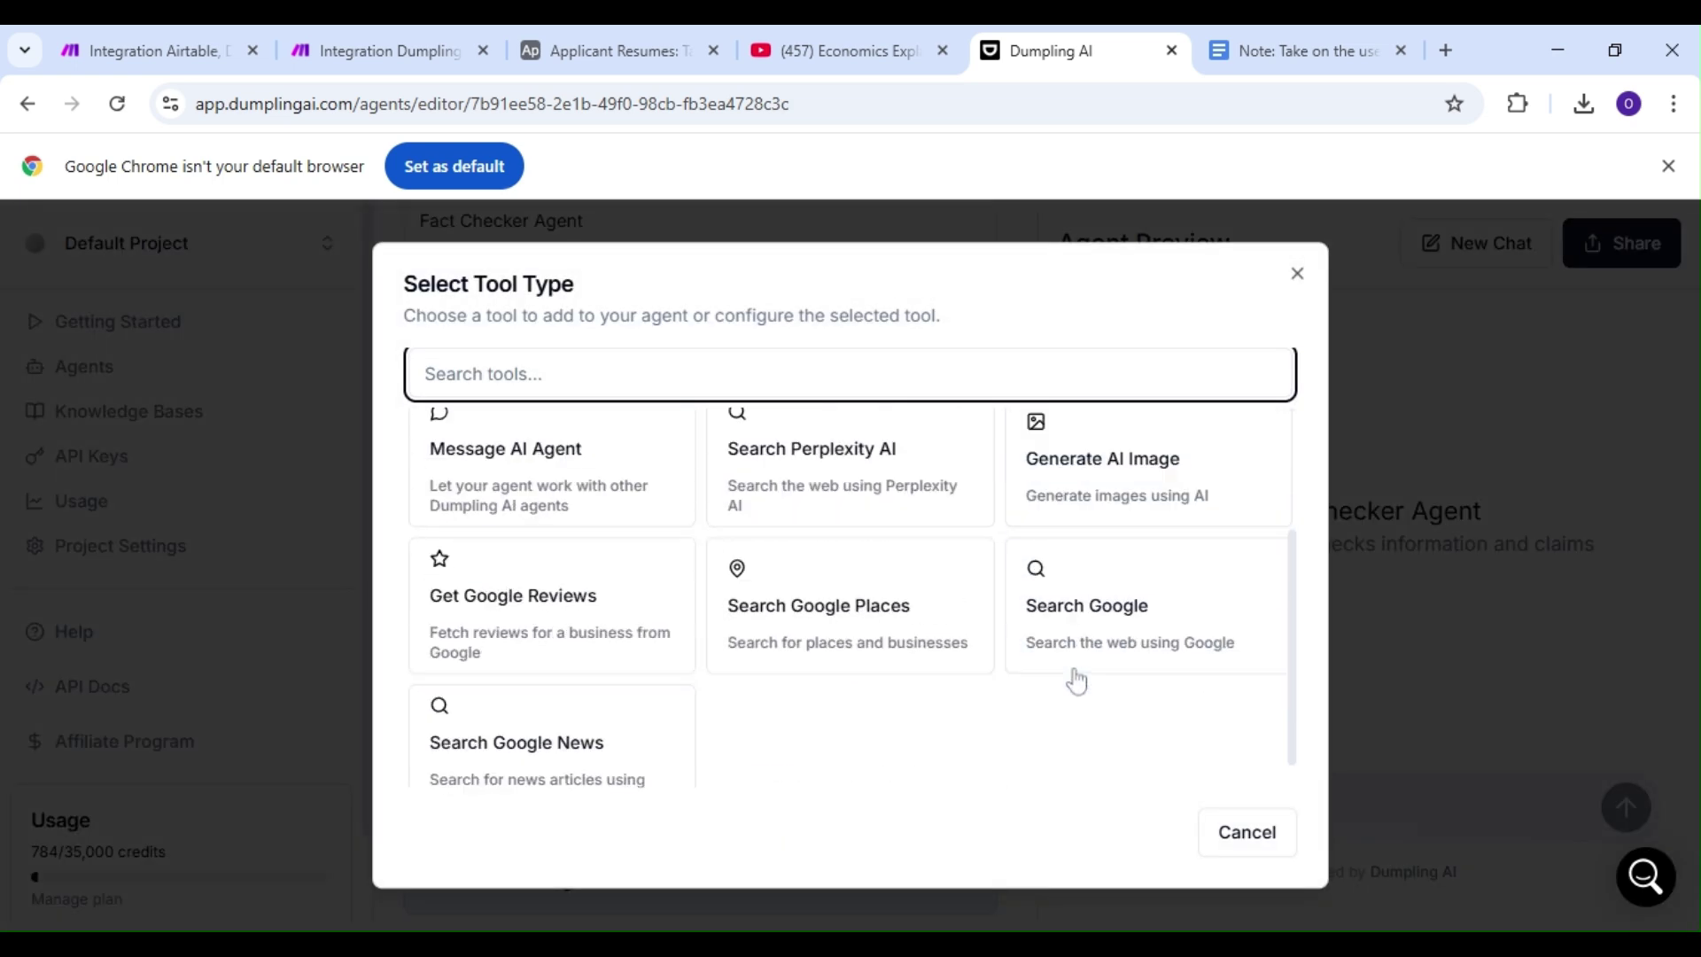
left_click(1104, 608)
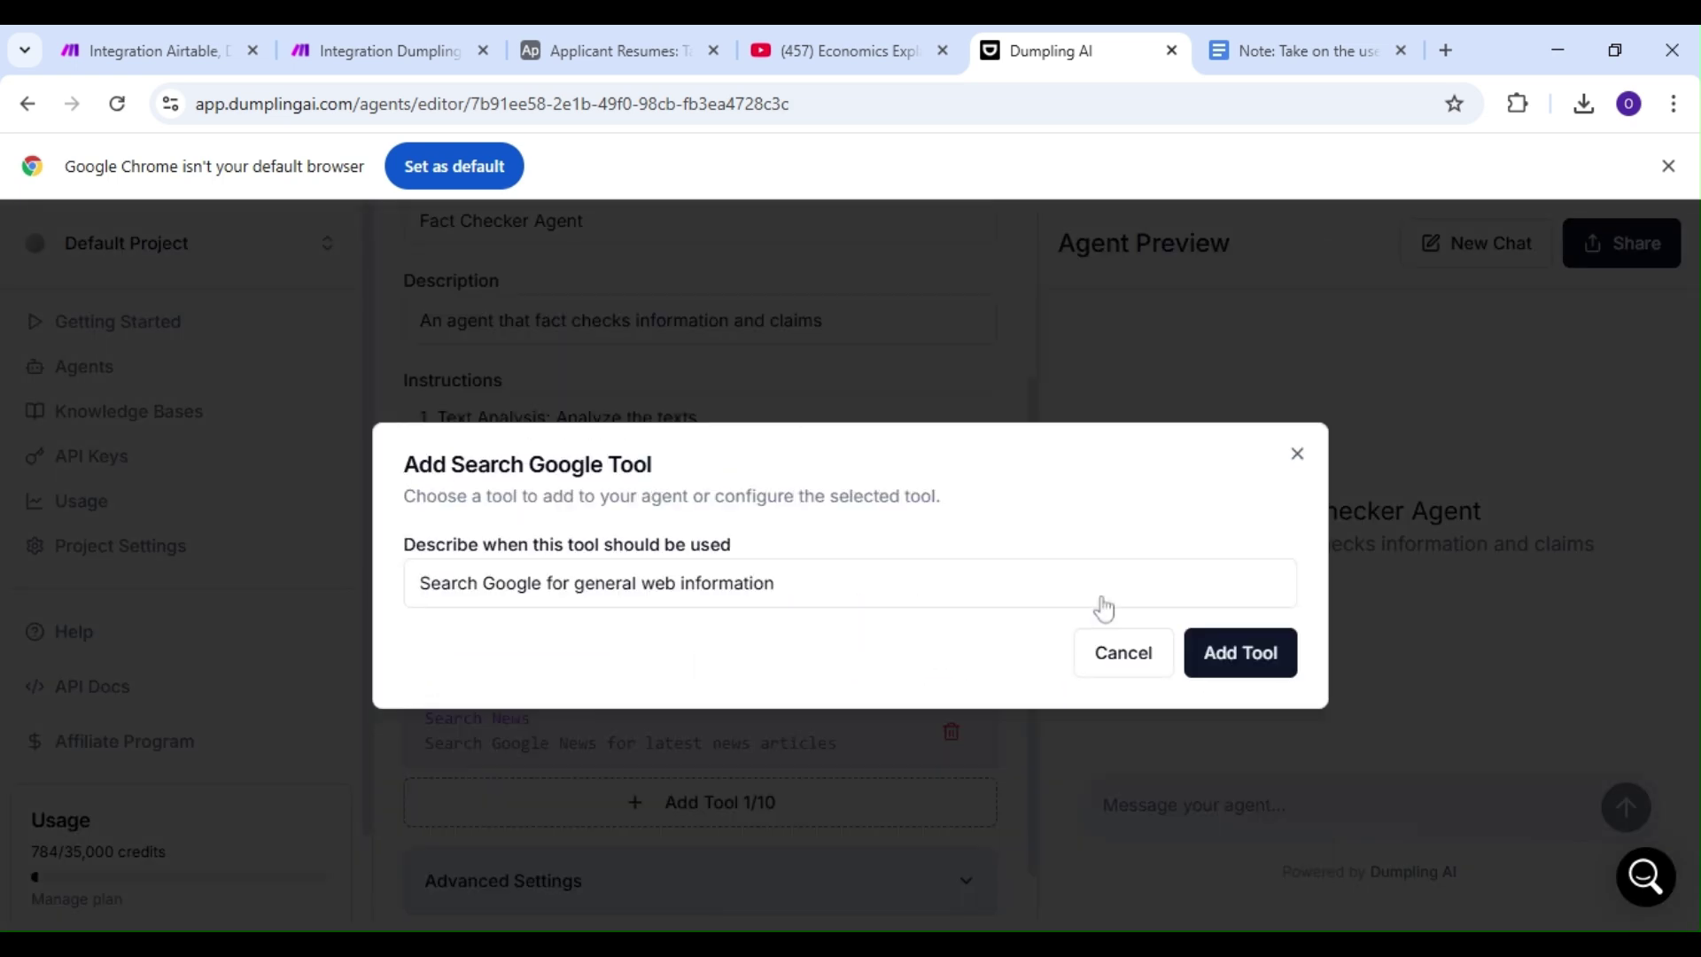
left_click(1228, 653)
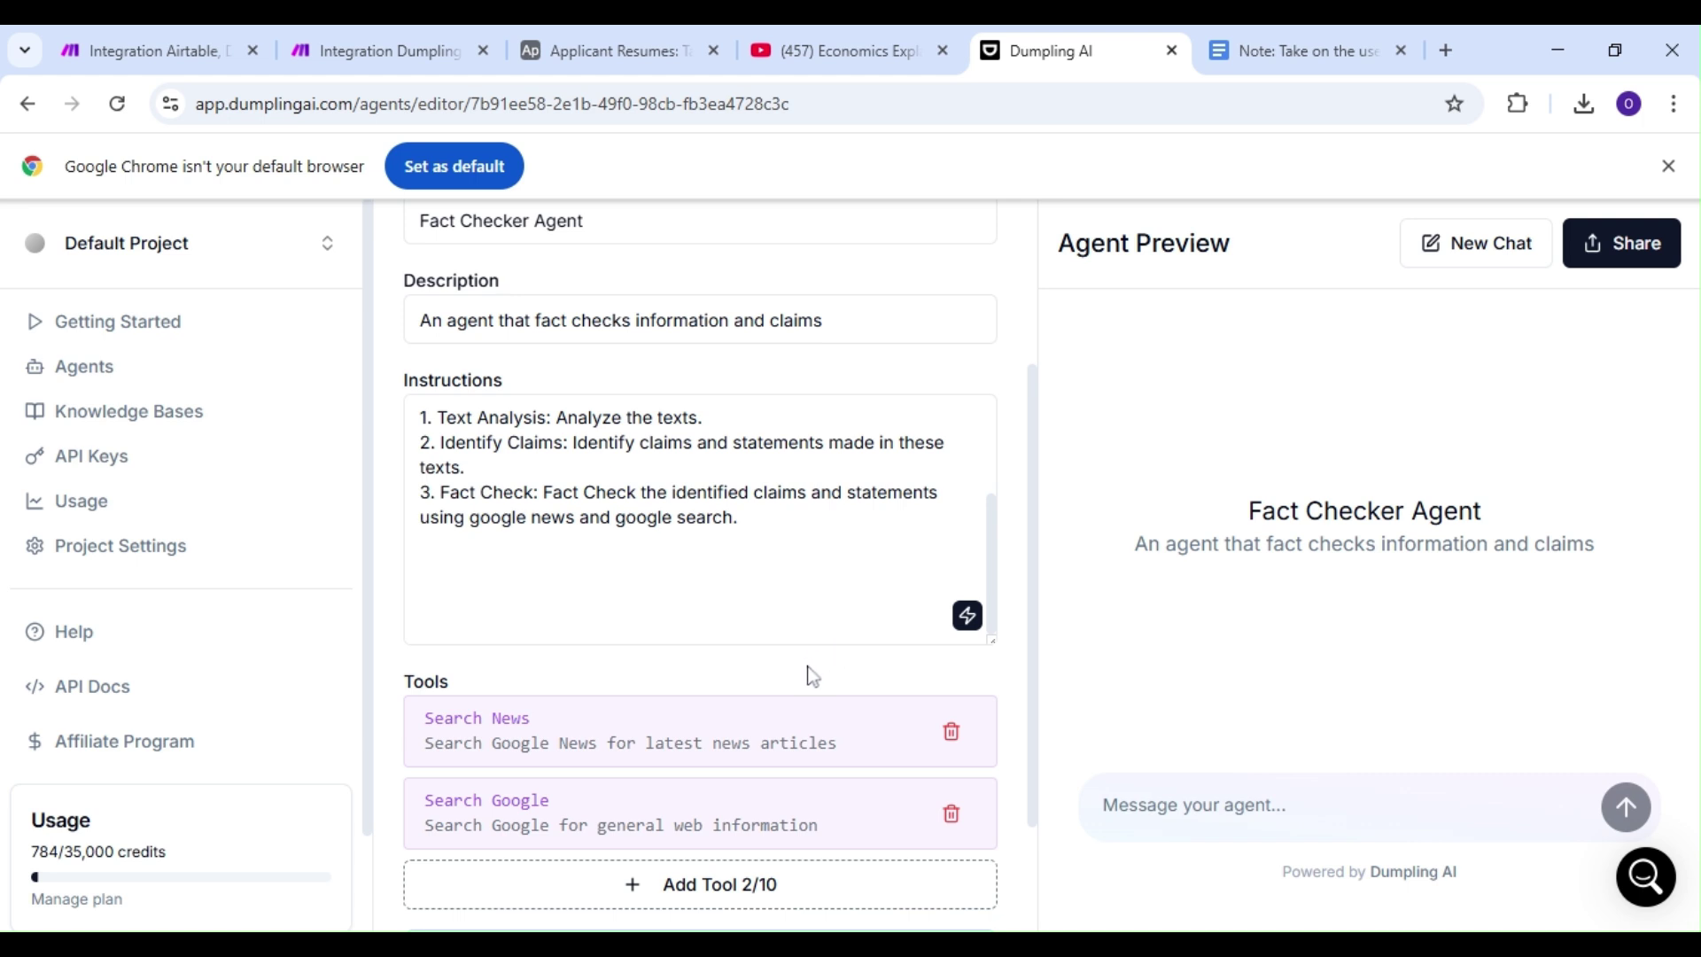
scroll(812, 676, "down", 2)
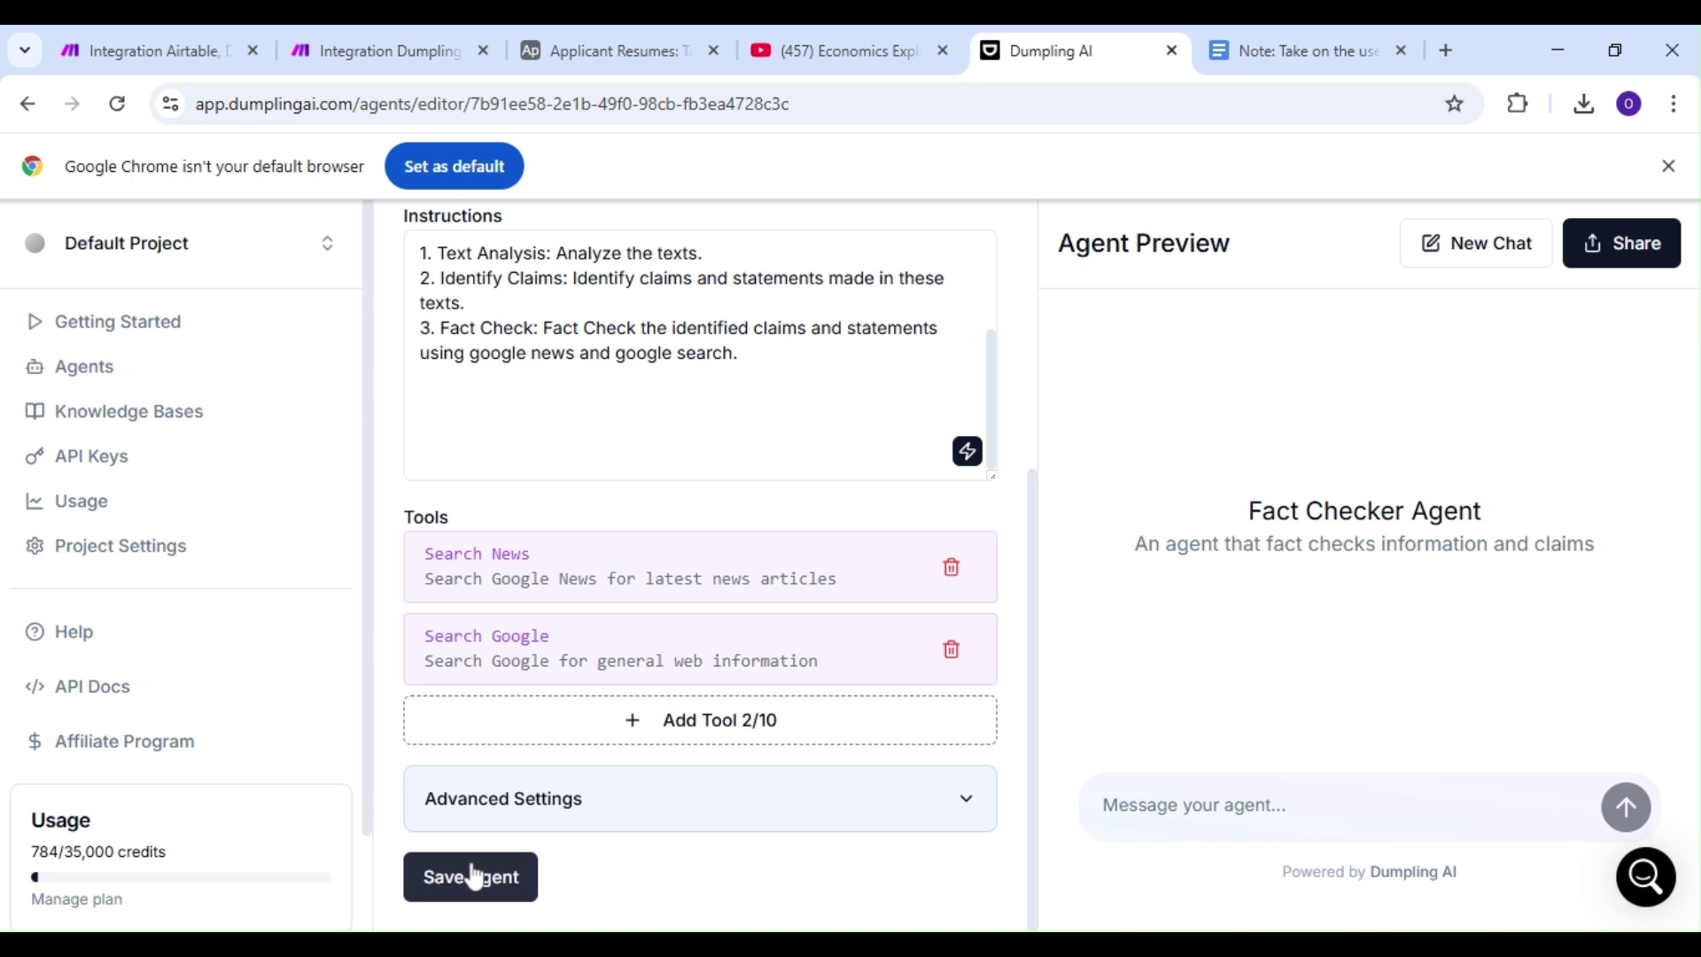
left_click(476, 874)
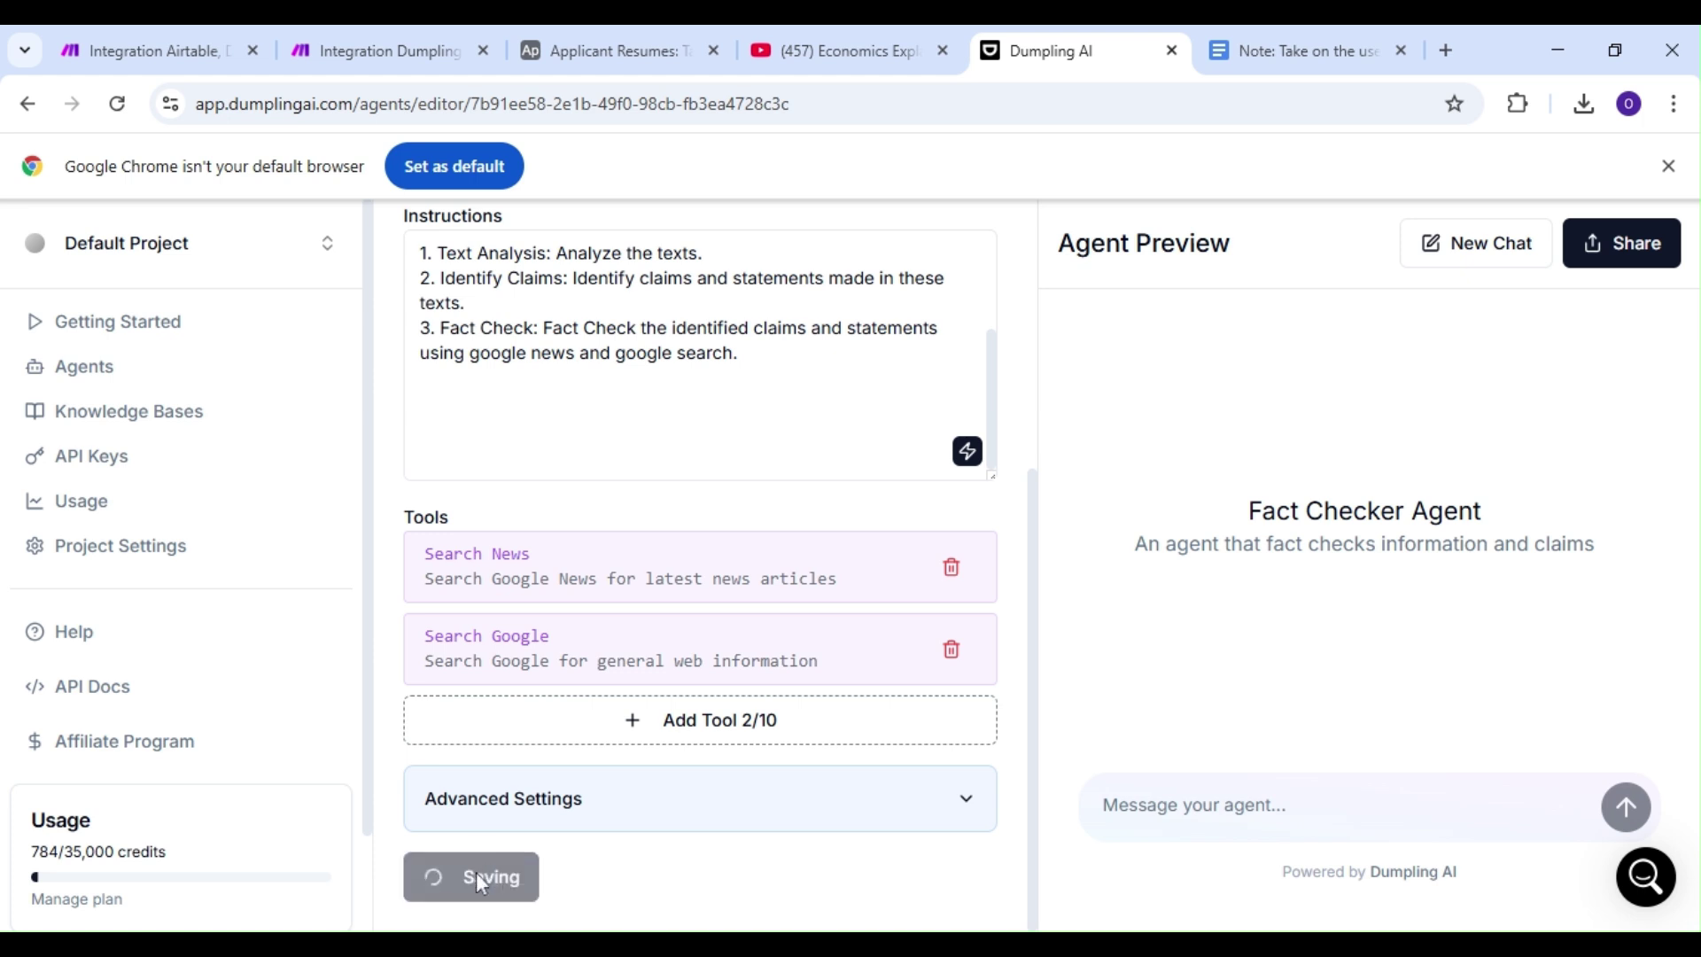
Copy the Fact Checker Agent's ID and paste it as the Agent ID of the Generate AI Agent Completion module in Make
scroll(607, 596, "up", 1)
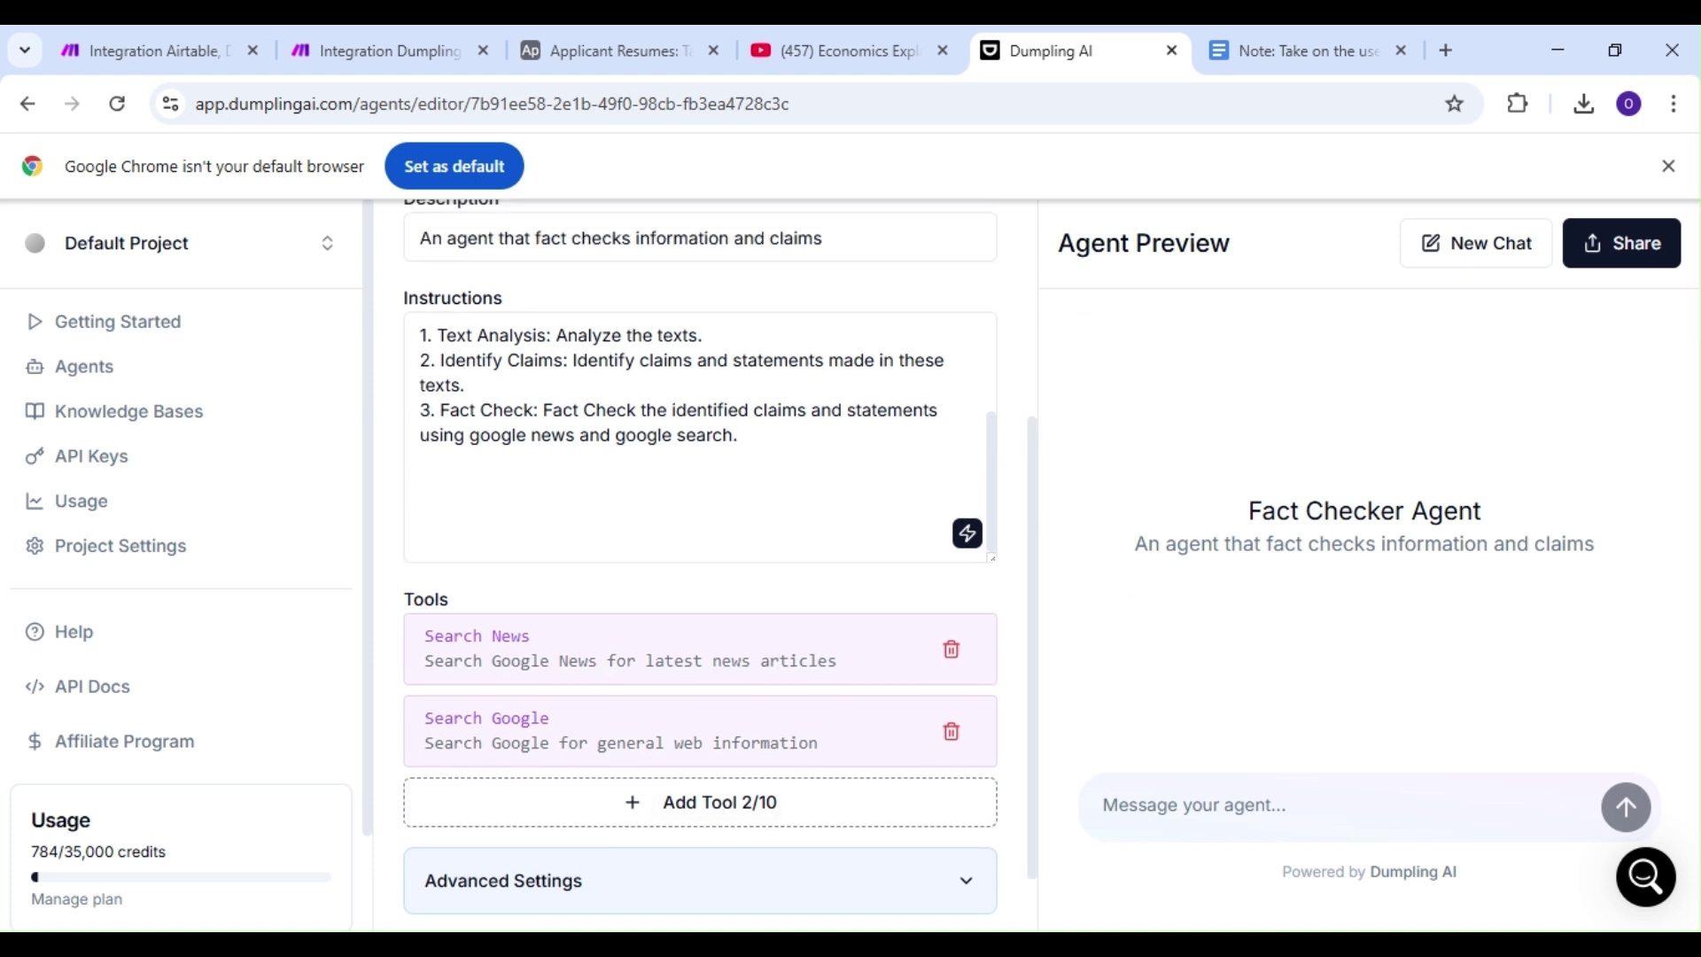
scroll(700, 567, "up", 4)
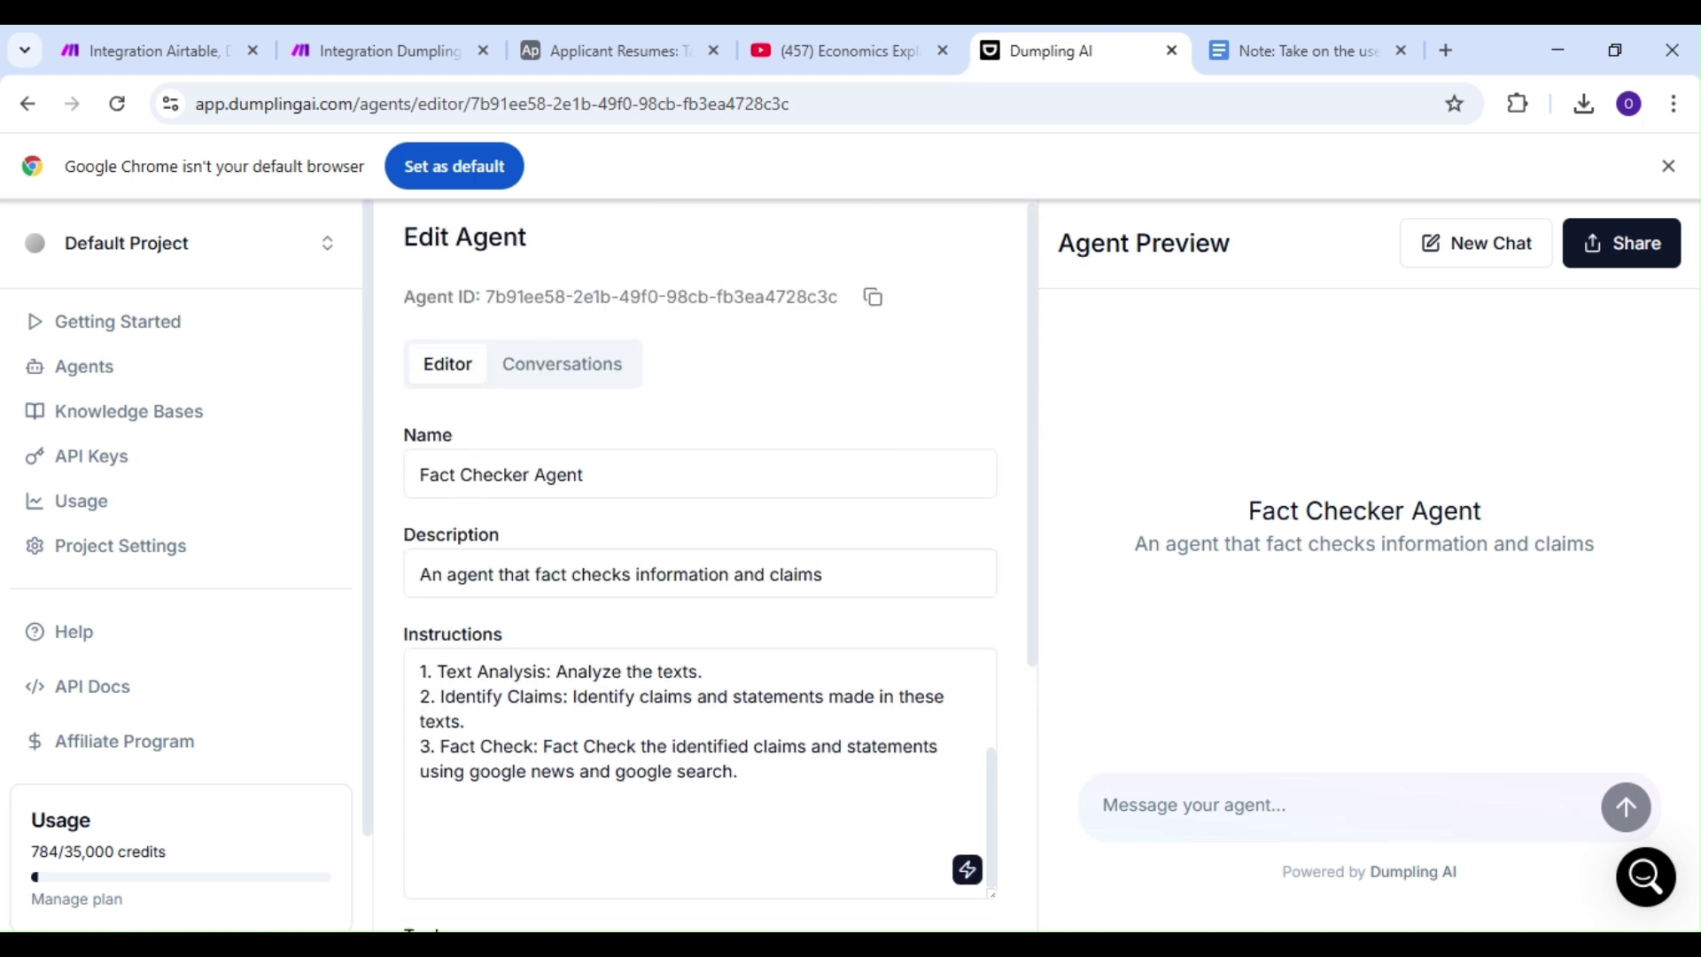
left_click(874, 310)
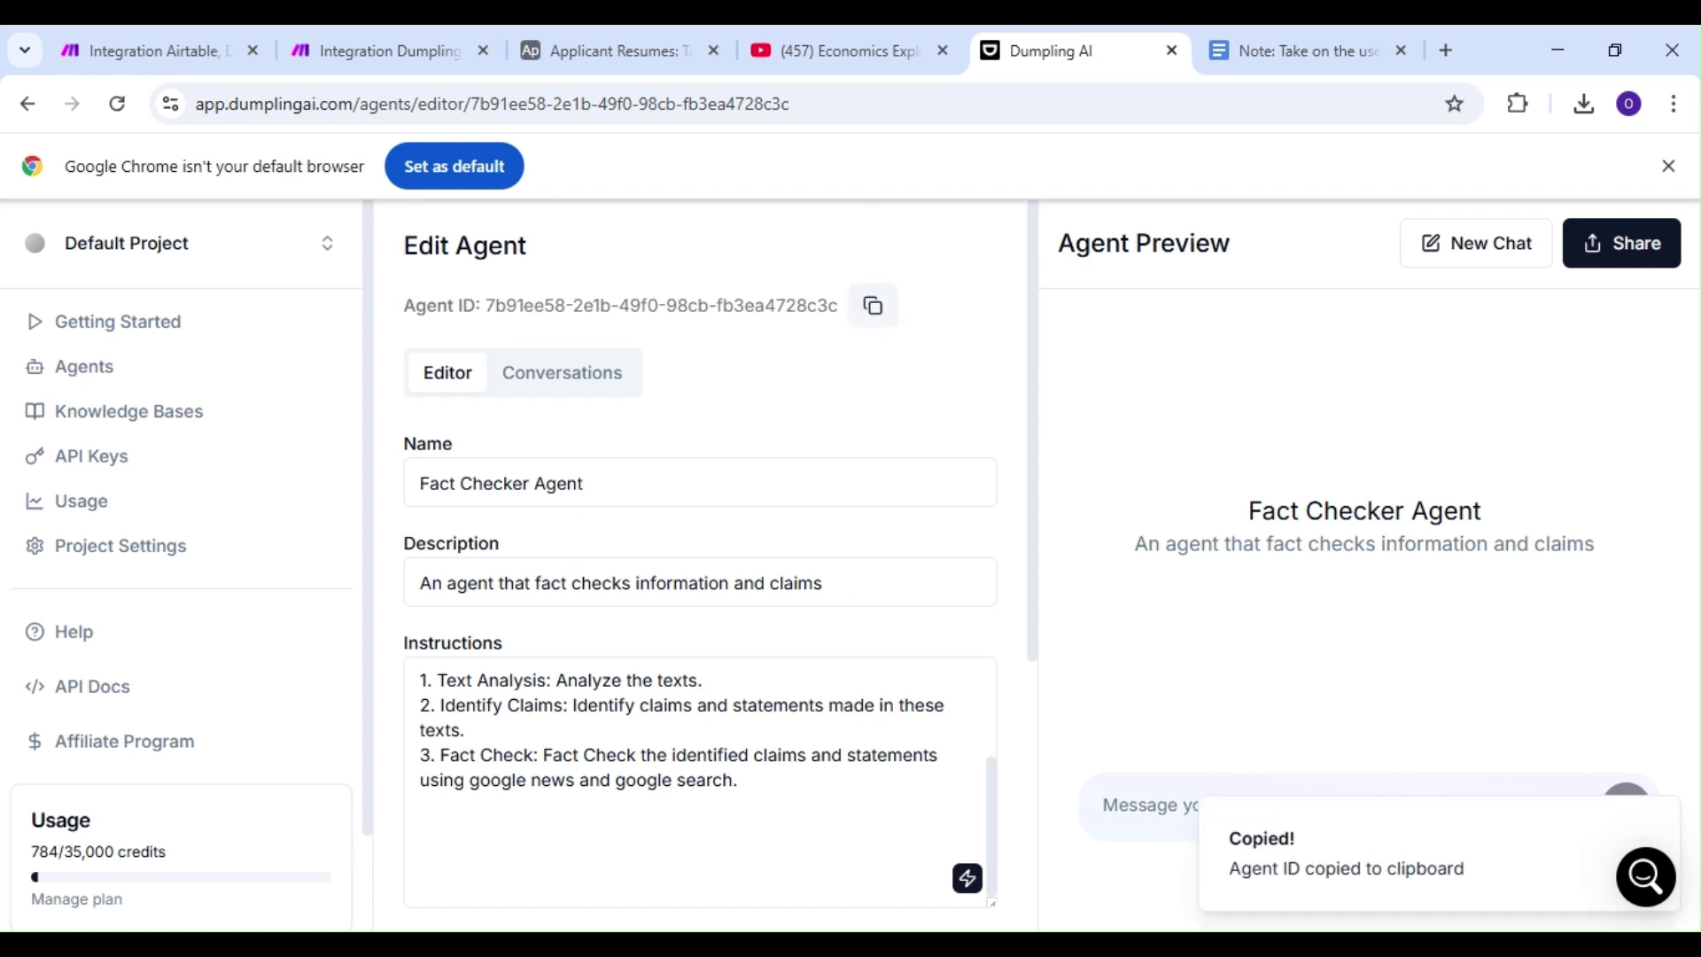
left_click(148, 49)
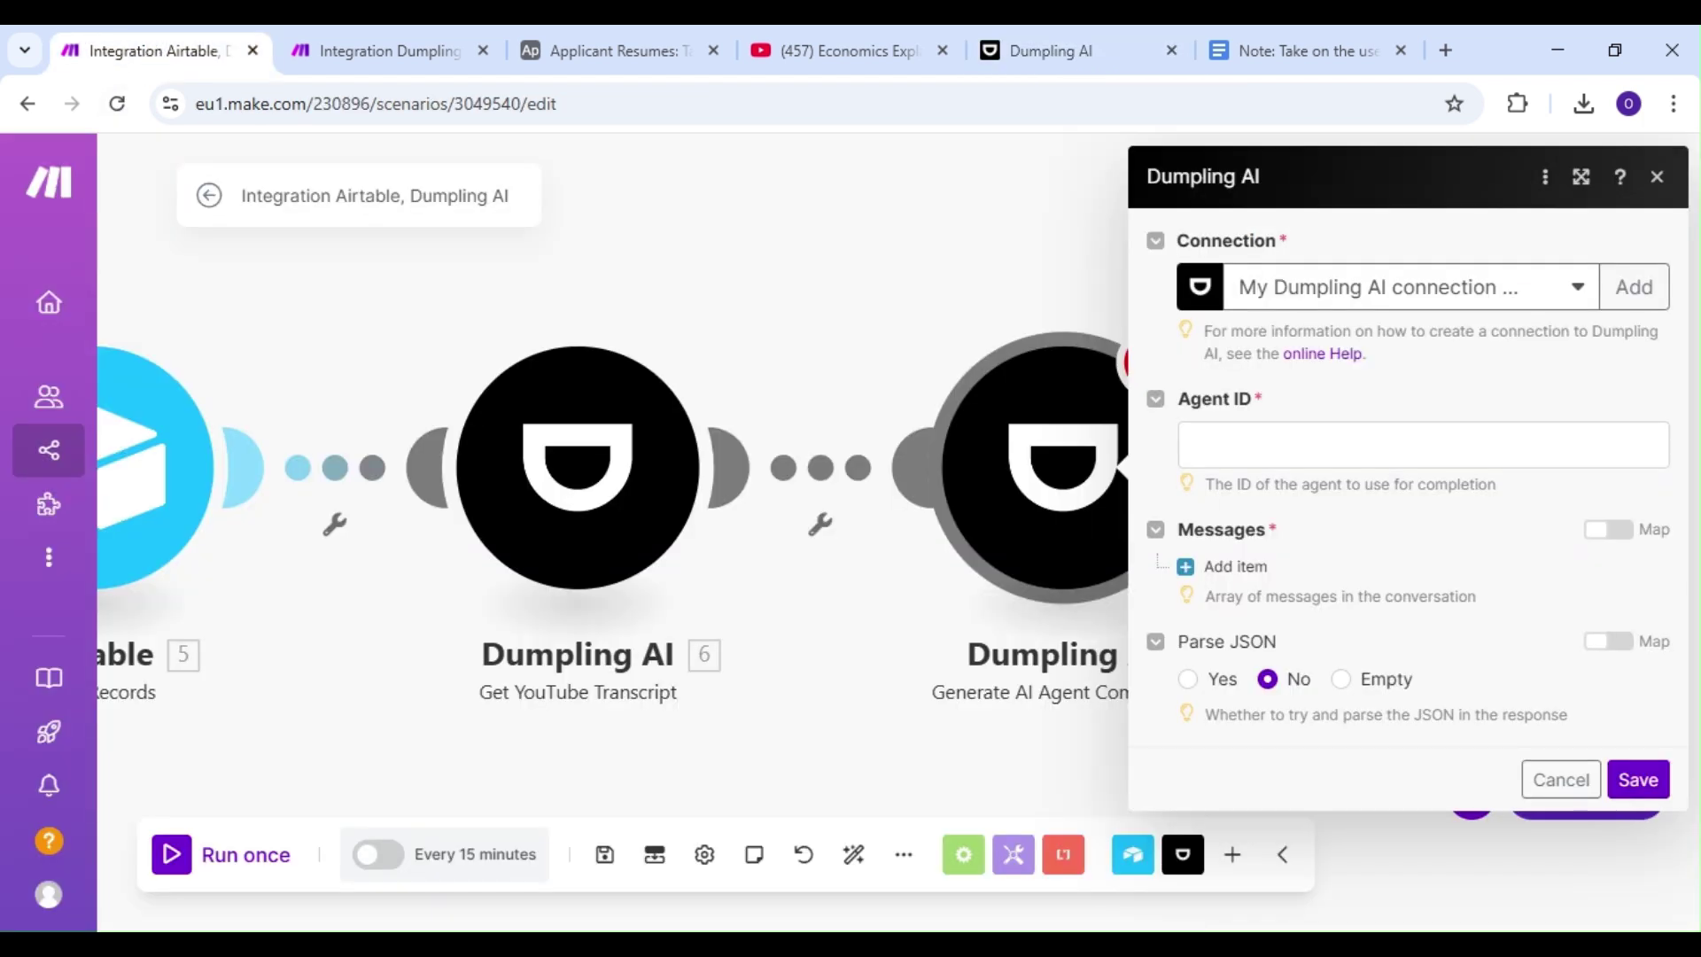
left_click(1337, 445)
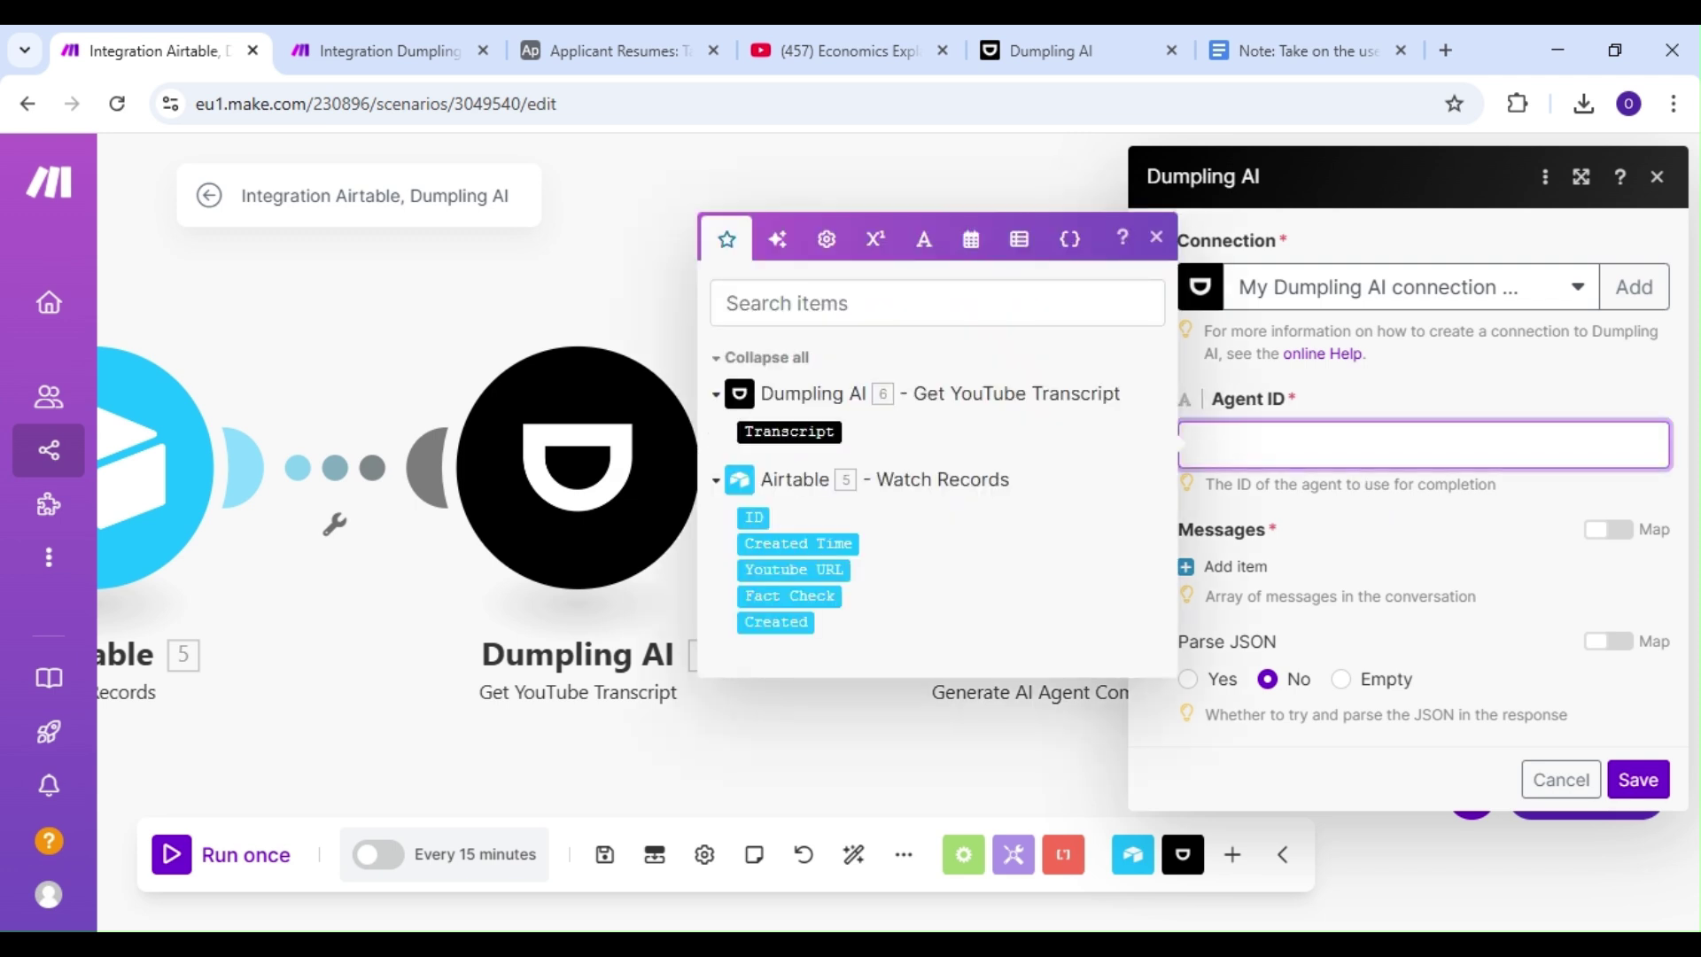
key("ctrl+v")
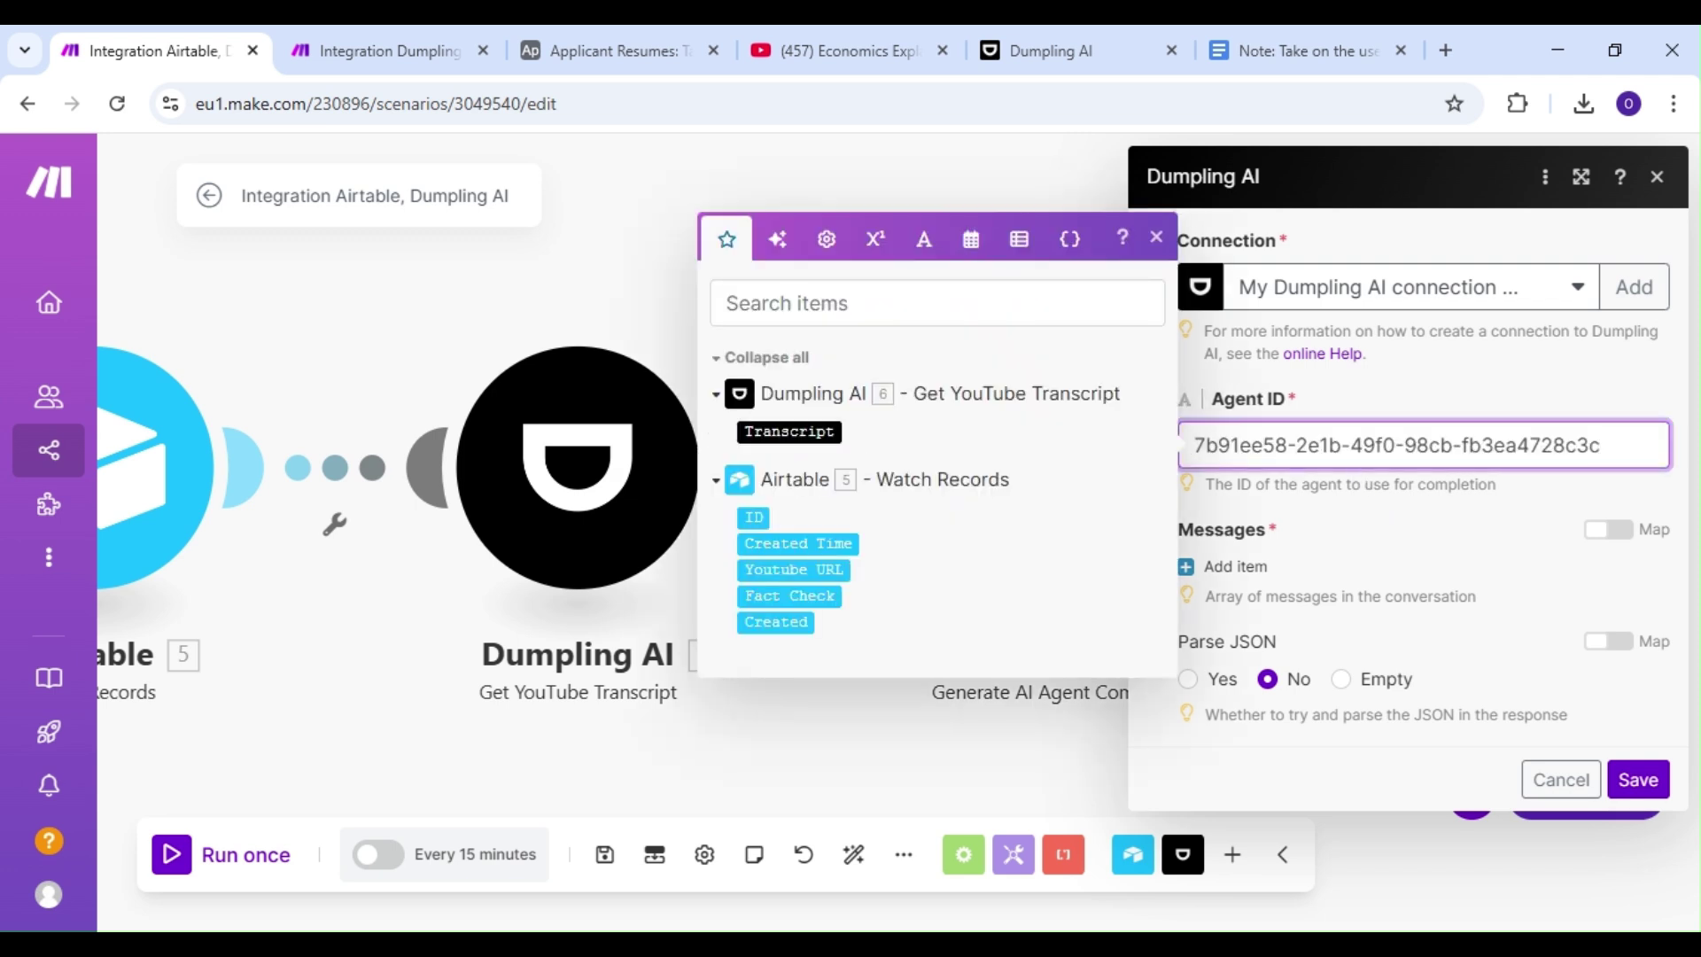
left_click(1343, 529)
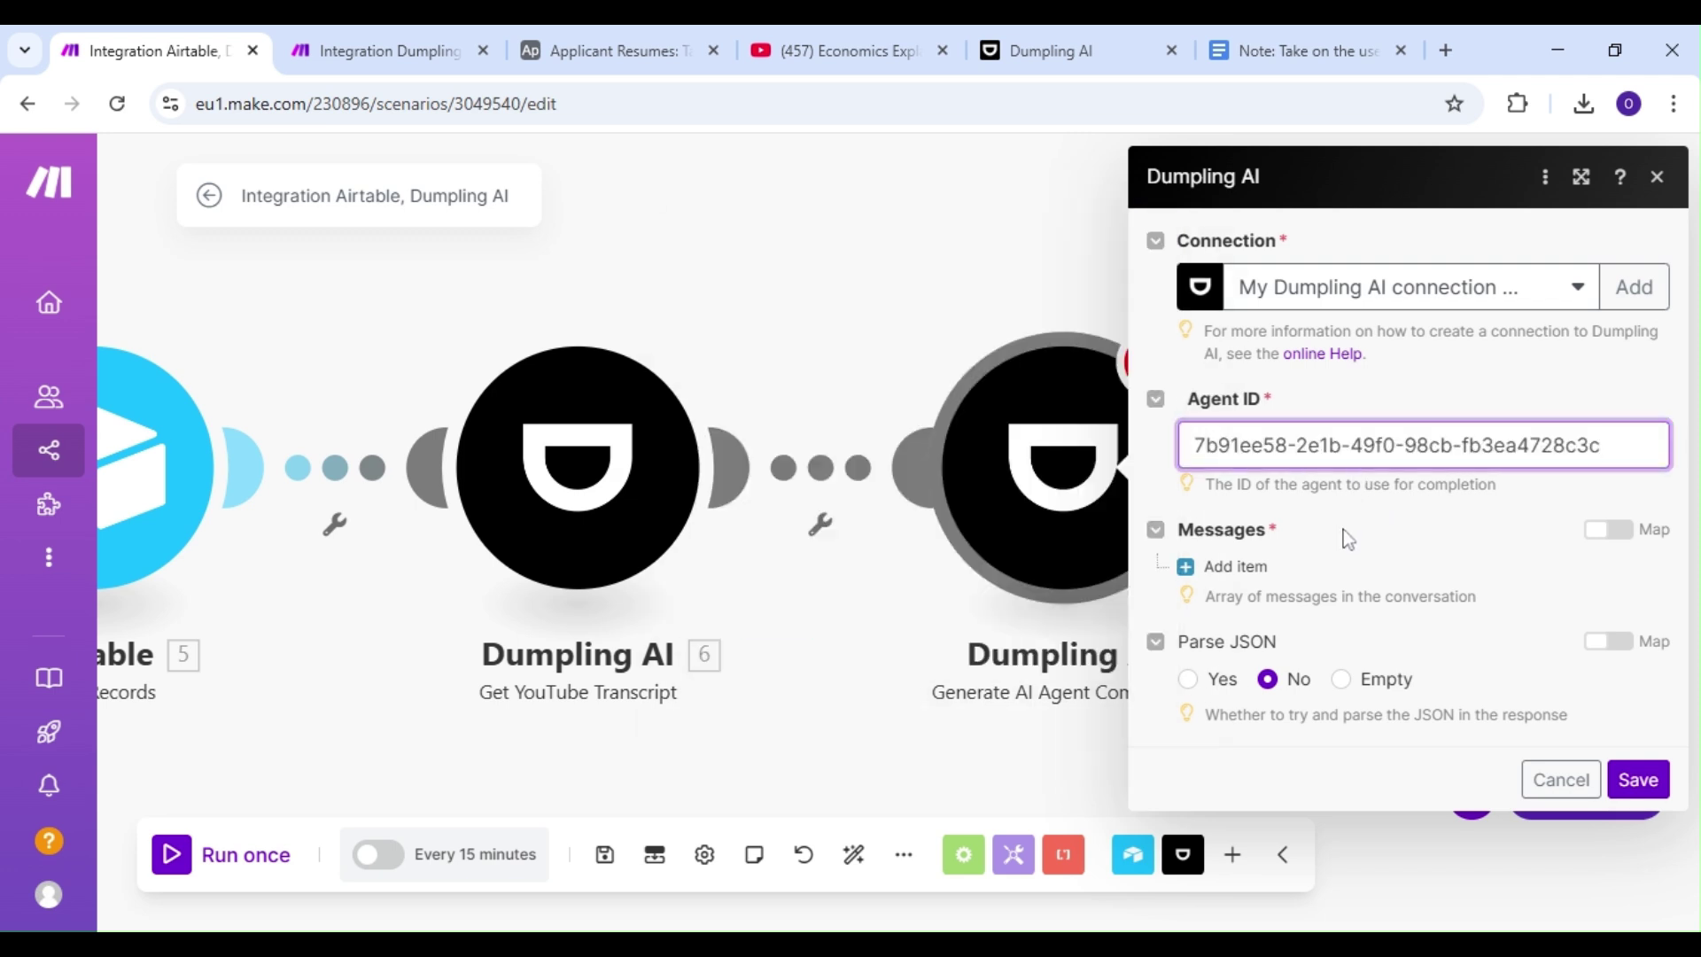
Add a message with role User and the YouTube module's Transcript as content, then save the agent completion module
left_click(1239, 574)
left_click(1288, 654)
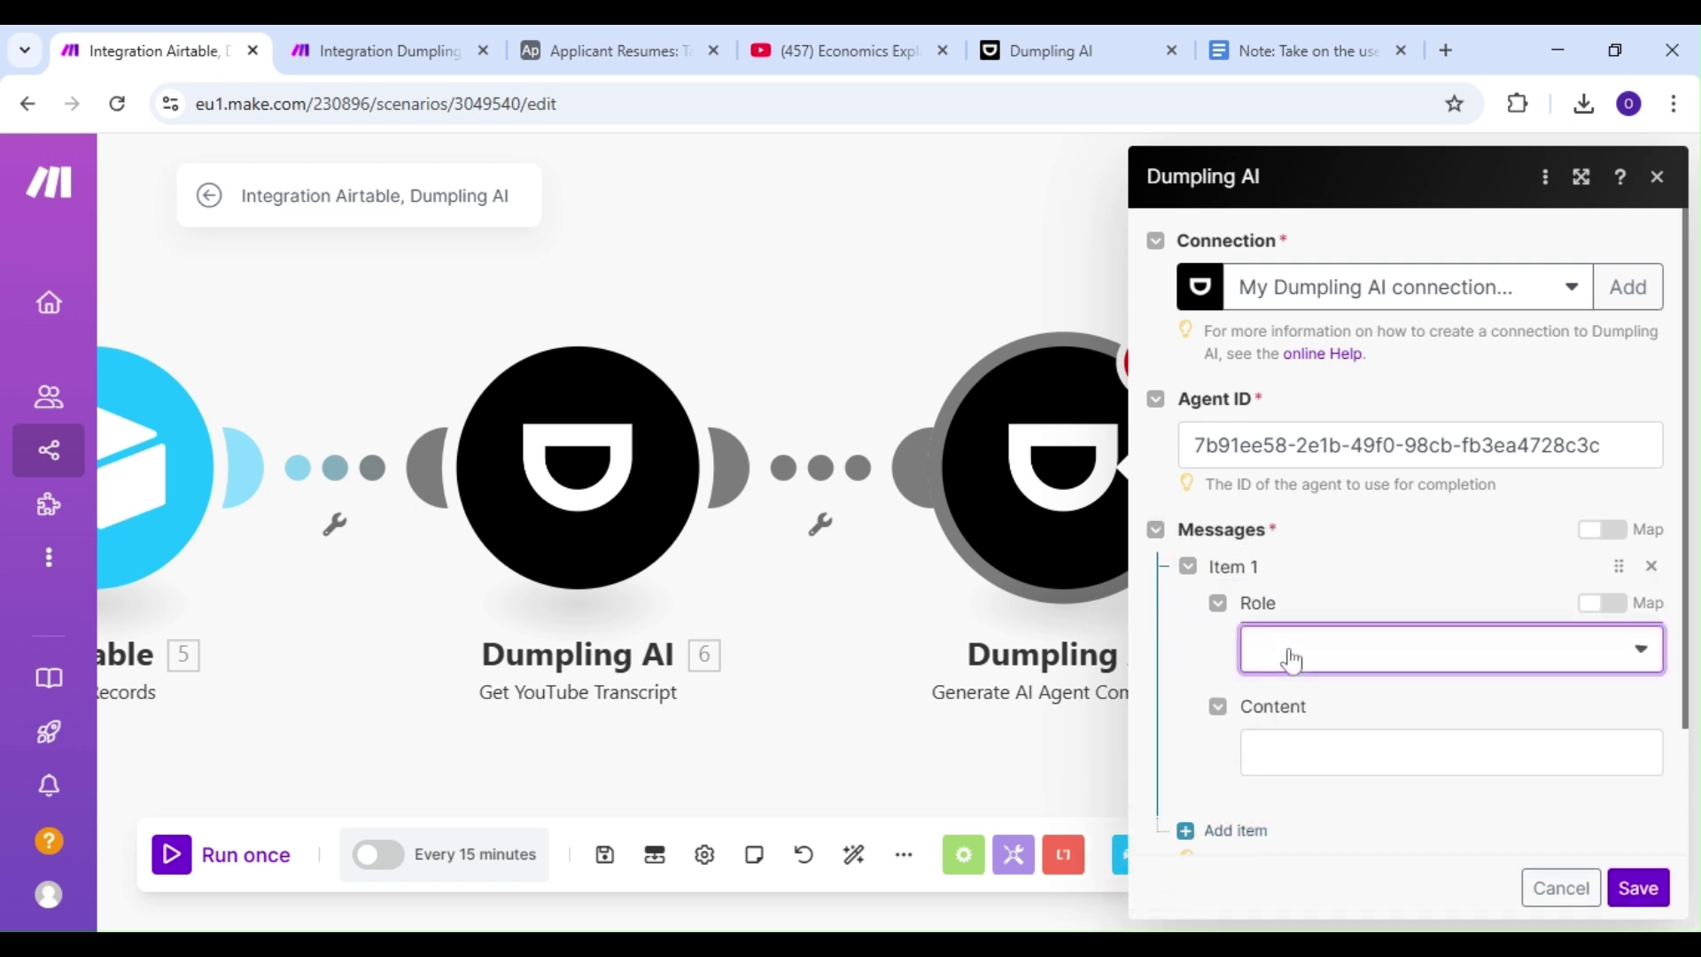
left_click(1289, 692)
scroll(1299, 668, "down", 2)
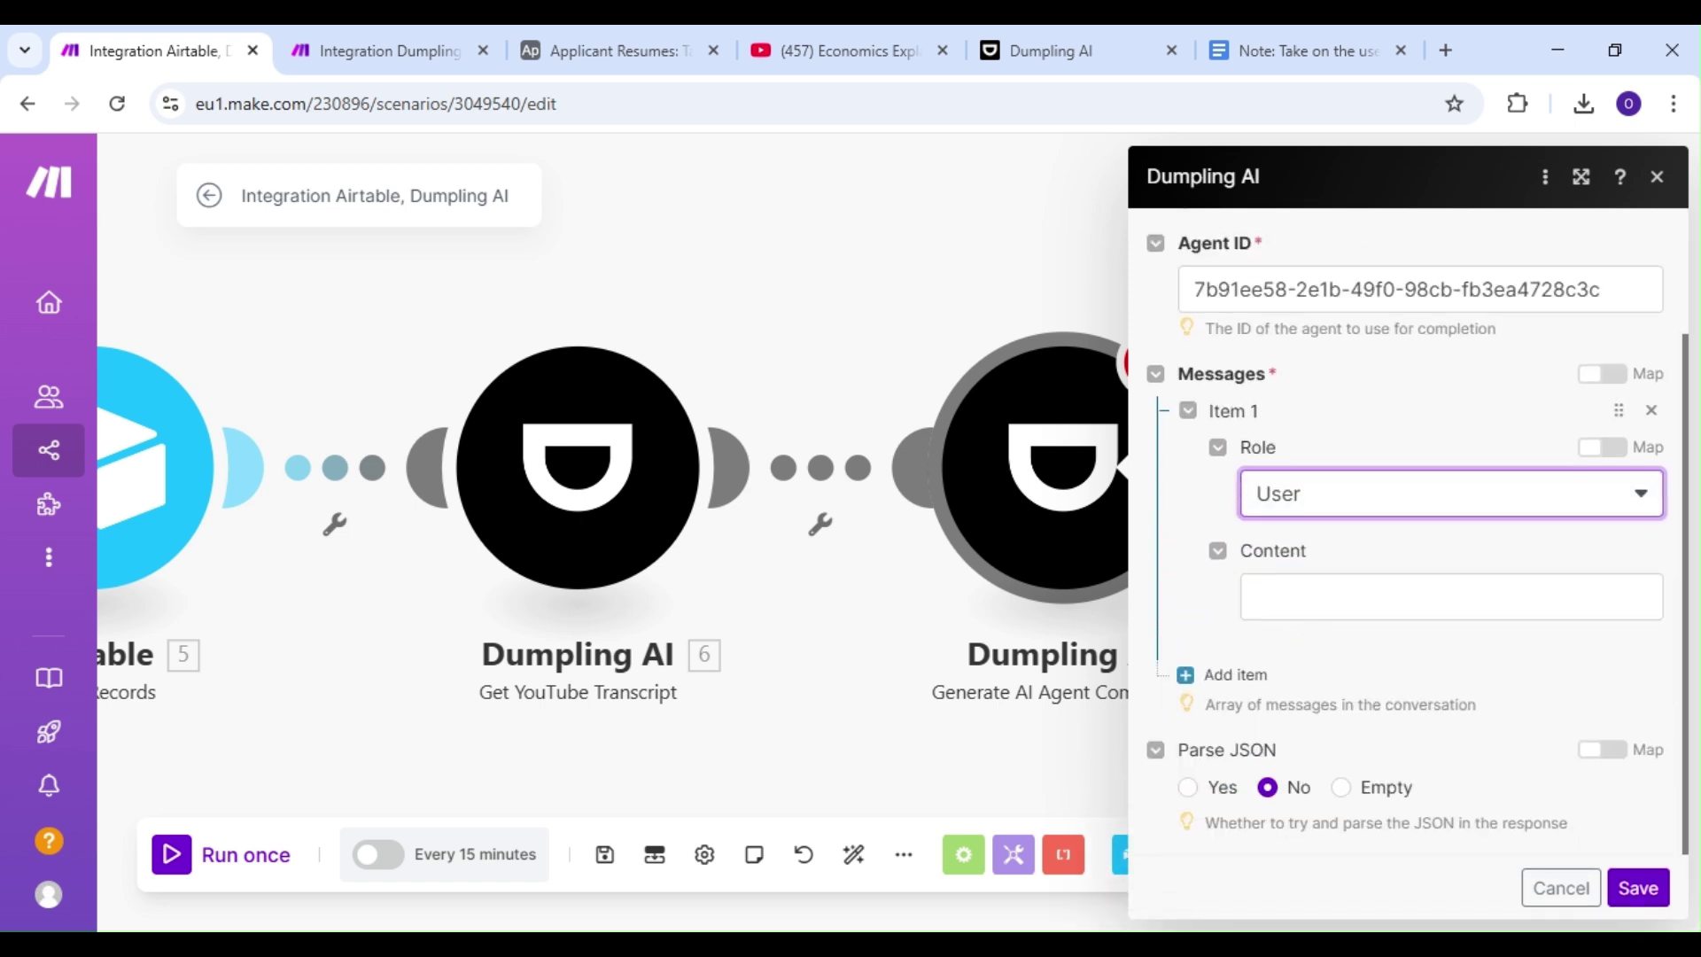
left_click(1311, 595)
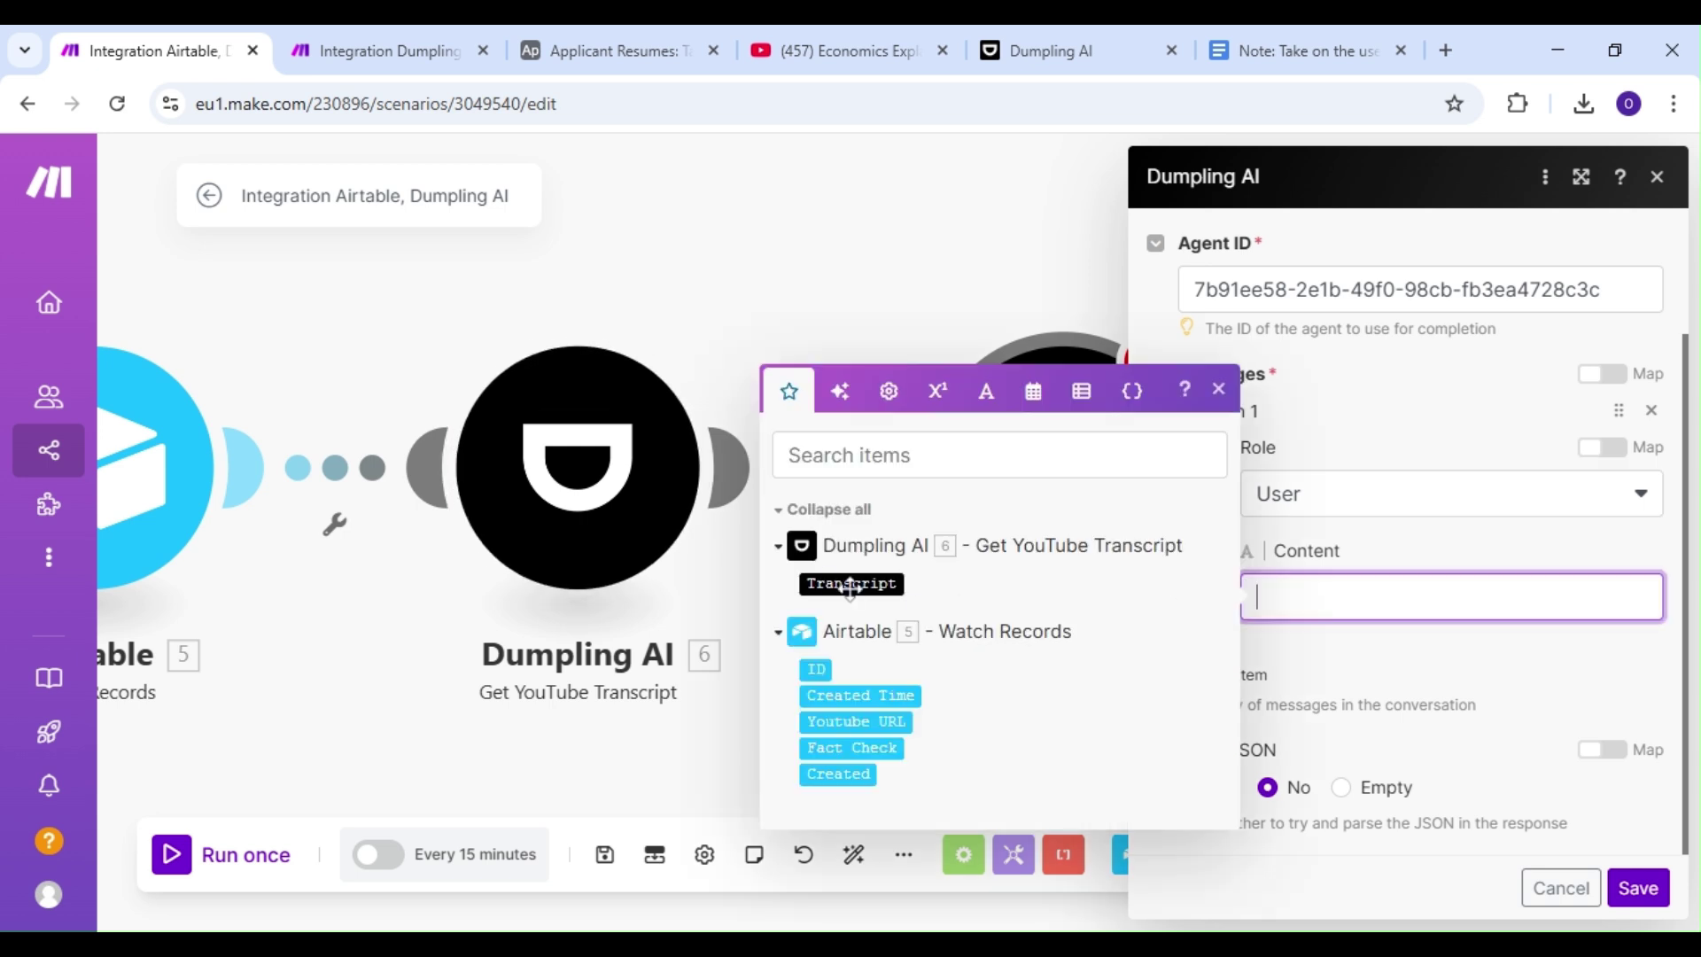
left_click_drag(950, 601, 1329, 598)
left_click(1331, 662)
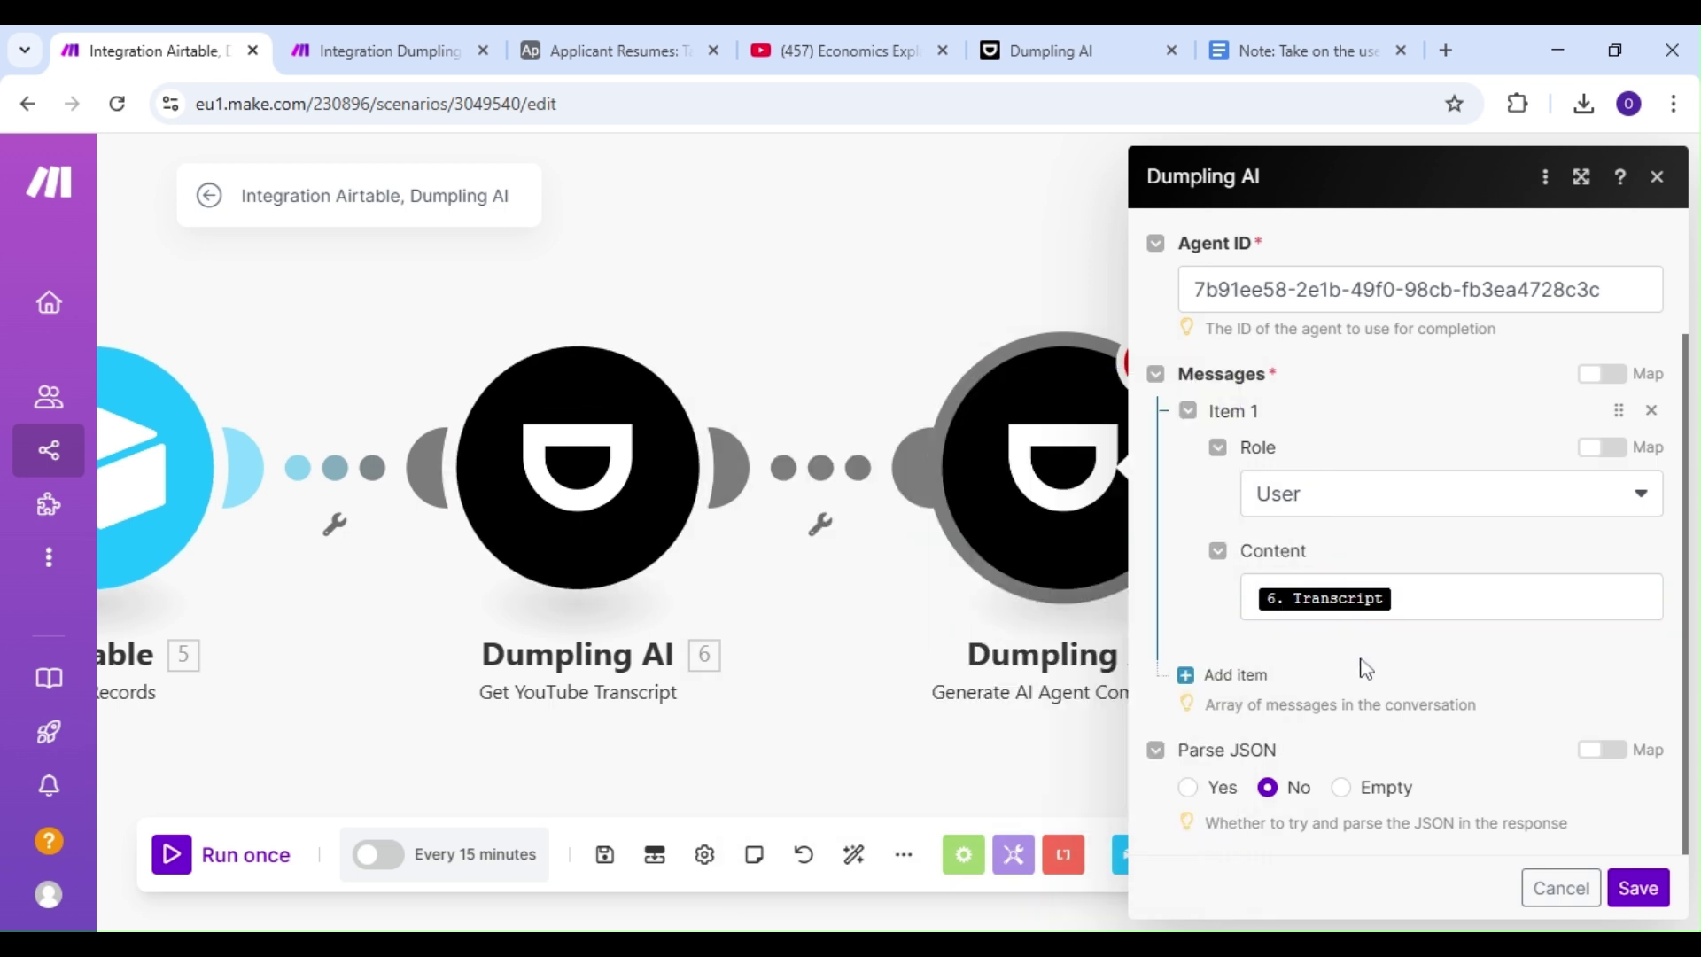
left_click(1636, 889)
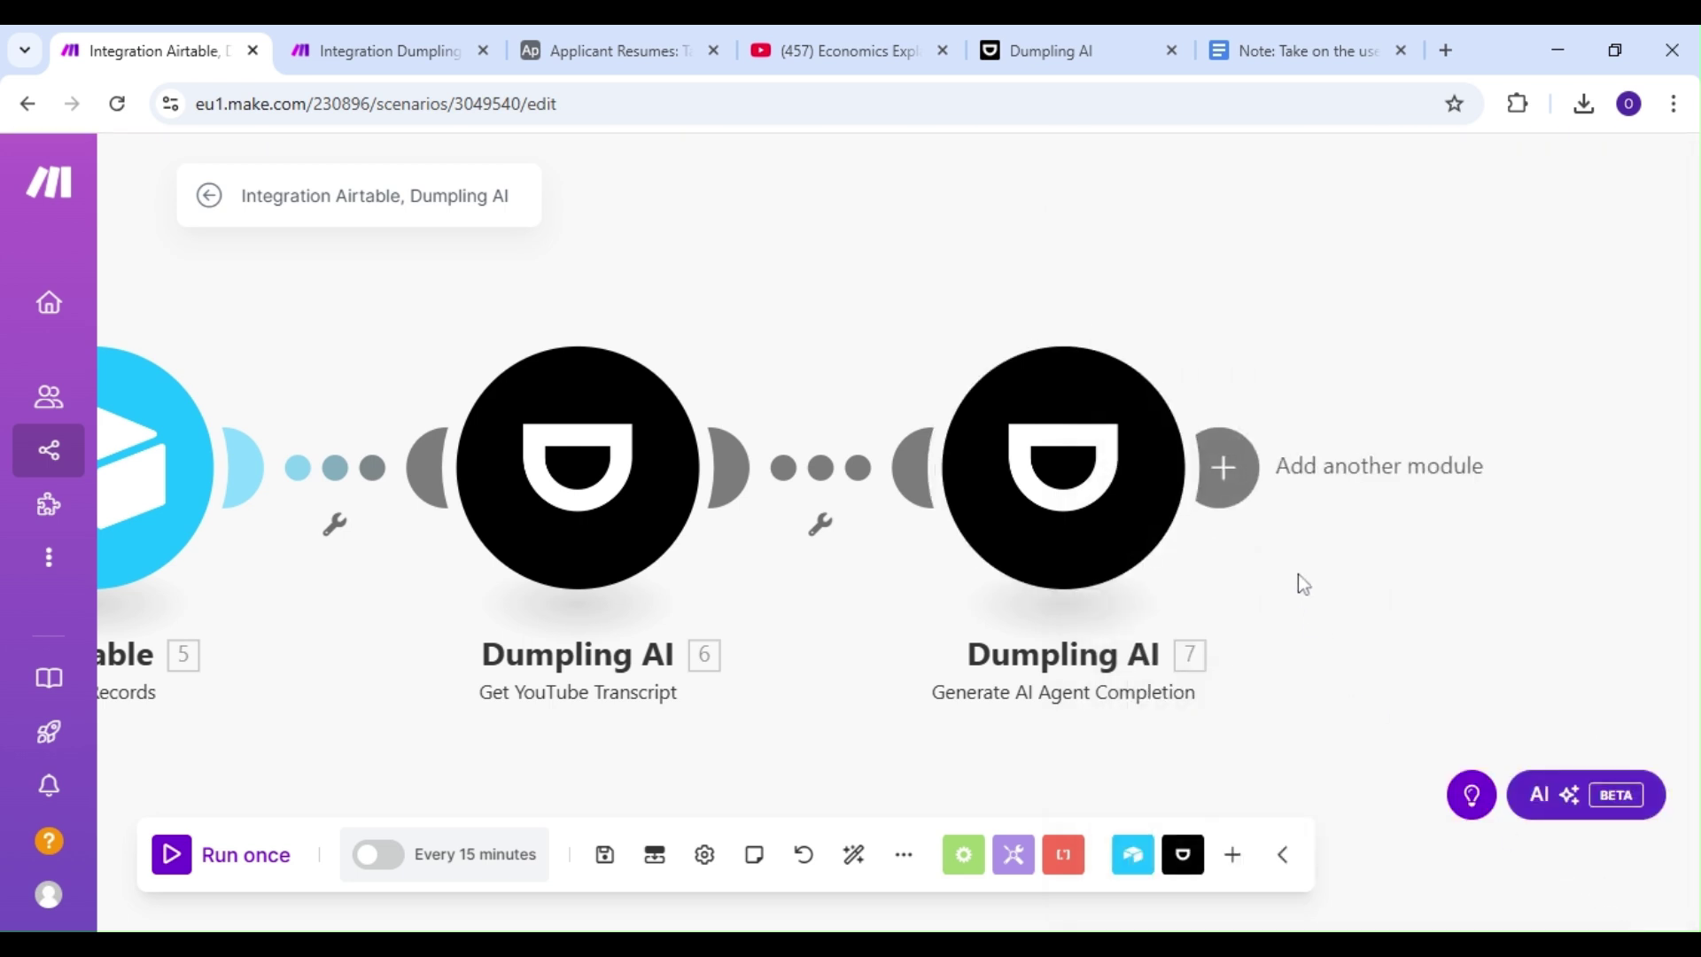
Add an Airtable Update a Record module after the Generate AI Agent Completion module
left_click(1237, 462)
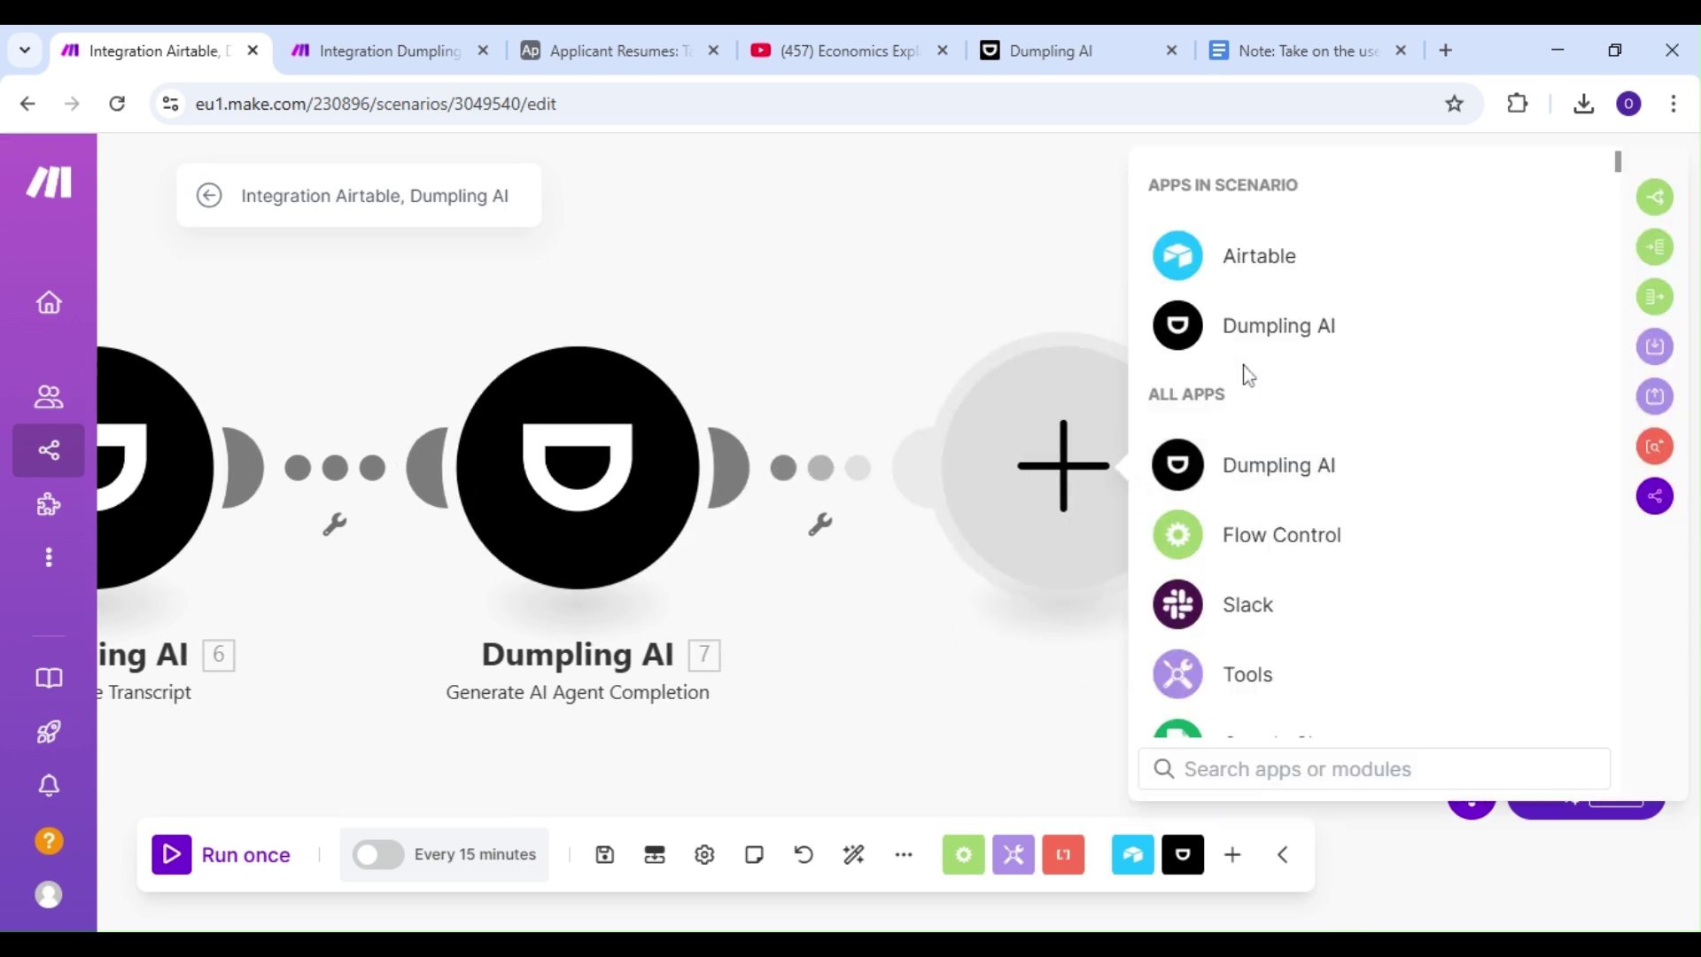
left_click(1261, 260)
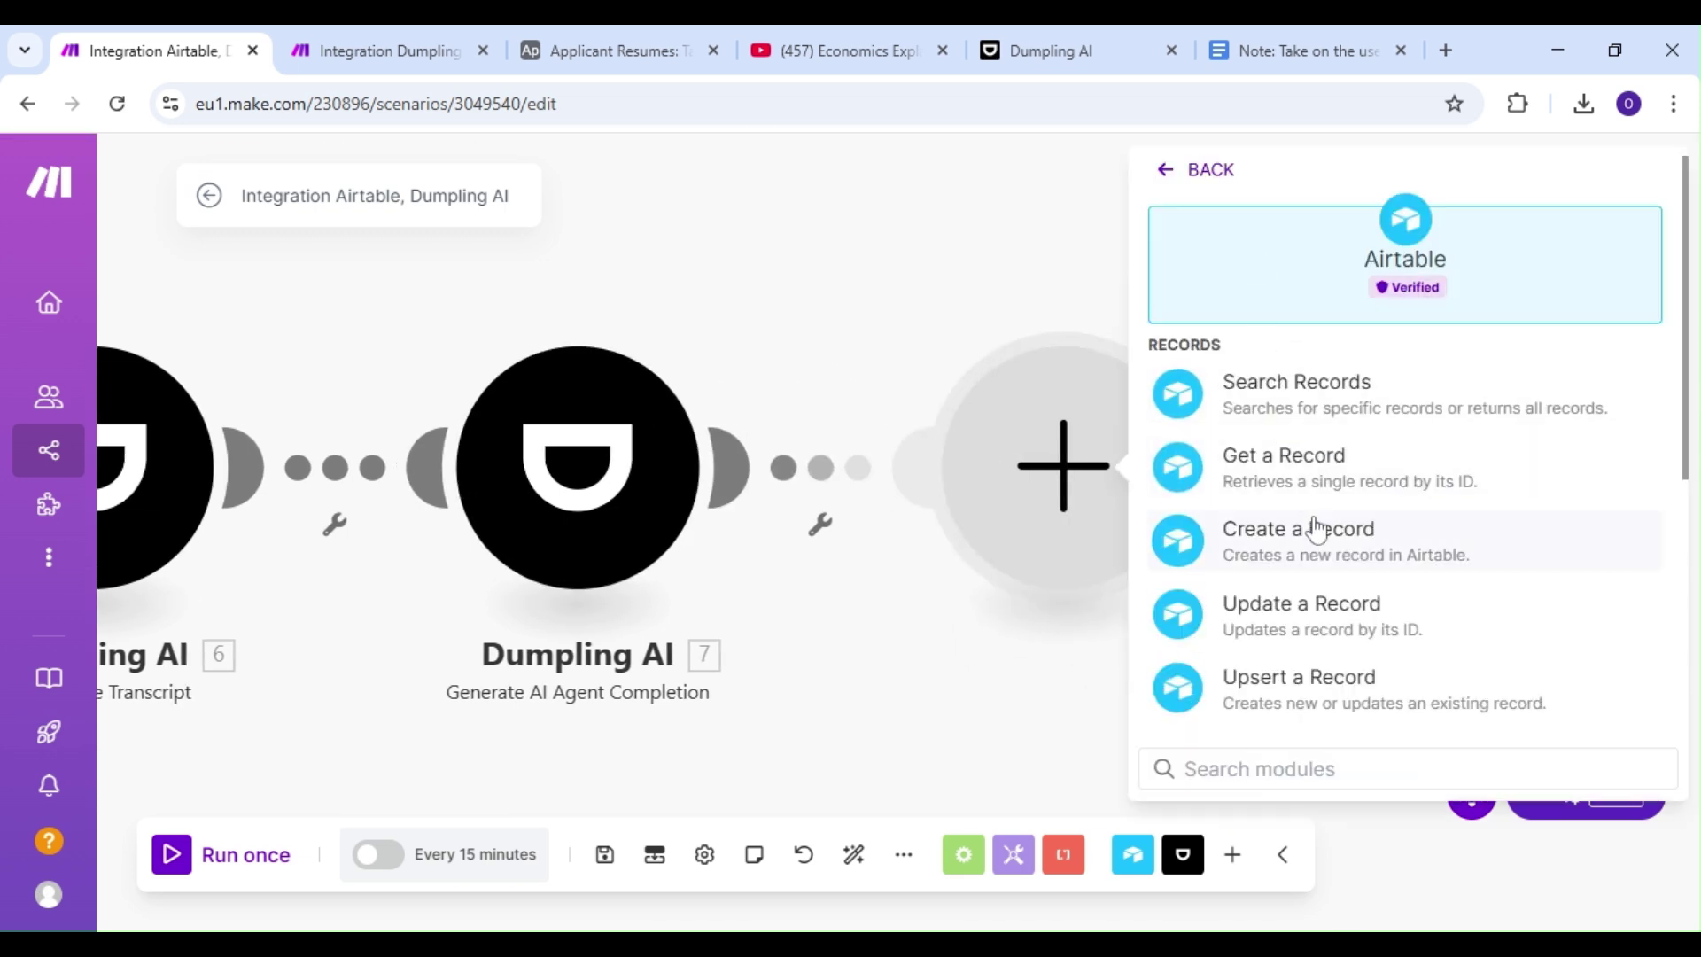
left_click(1315, 604)
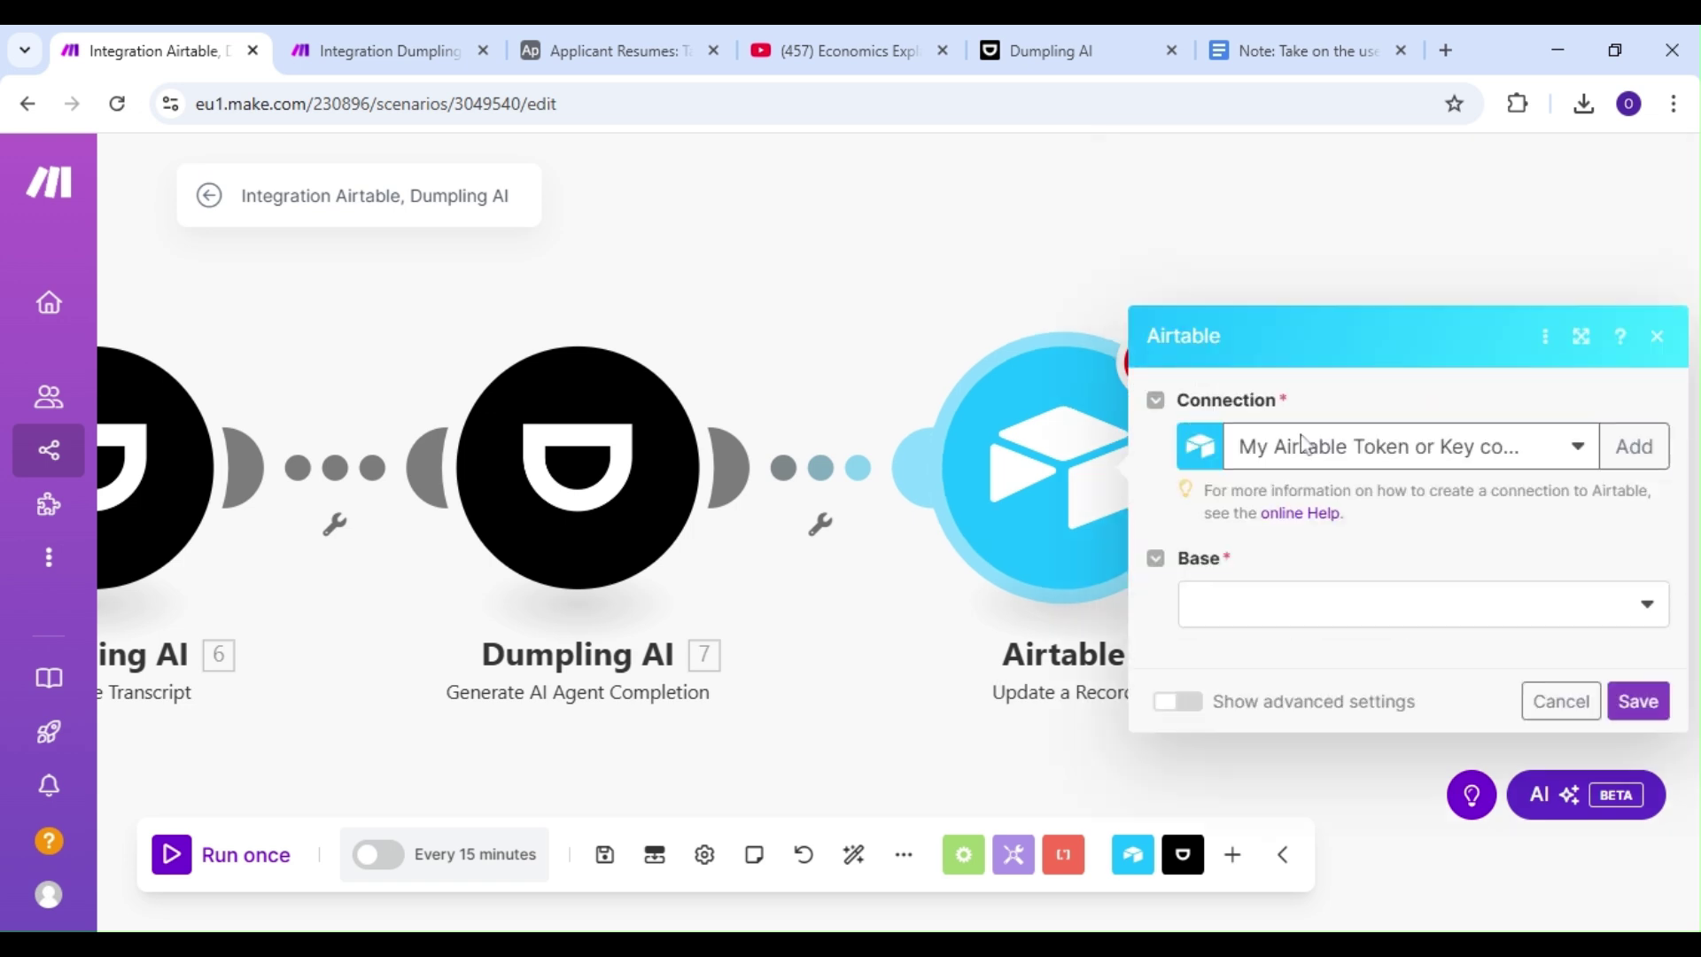
Set the Update a Record module's base to Applicant Resumes and its table to Table 3
left_click(1299, 443)
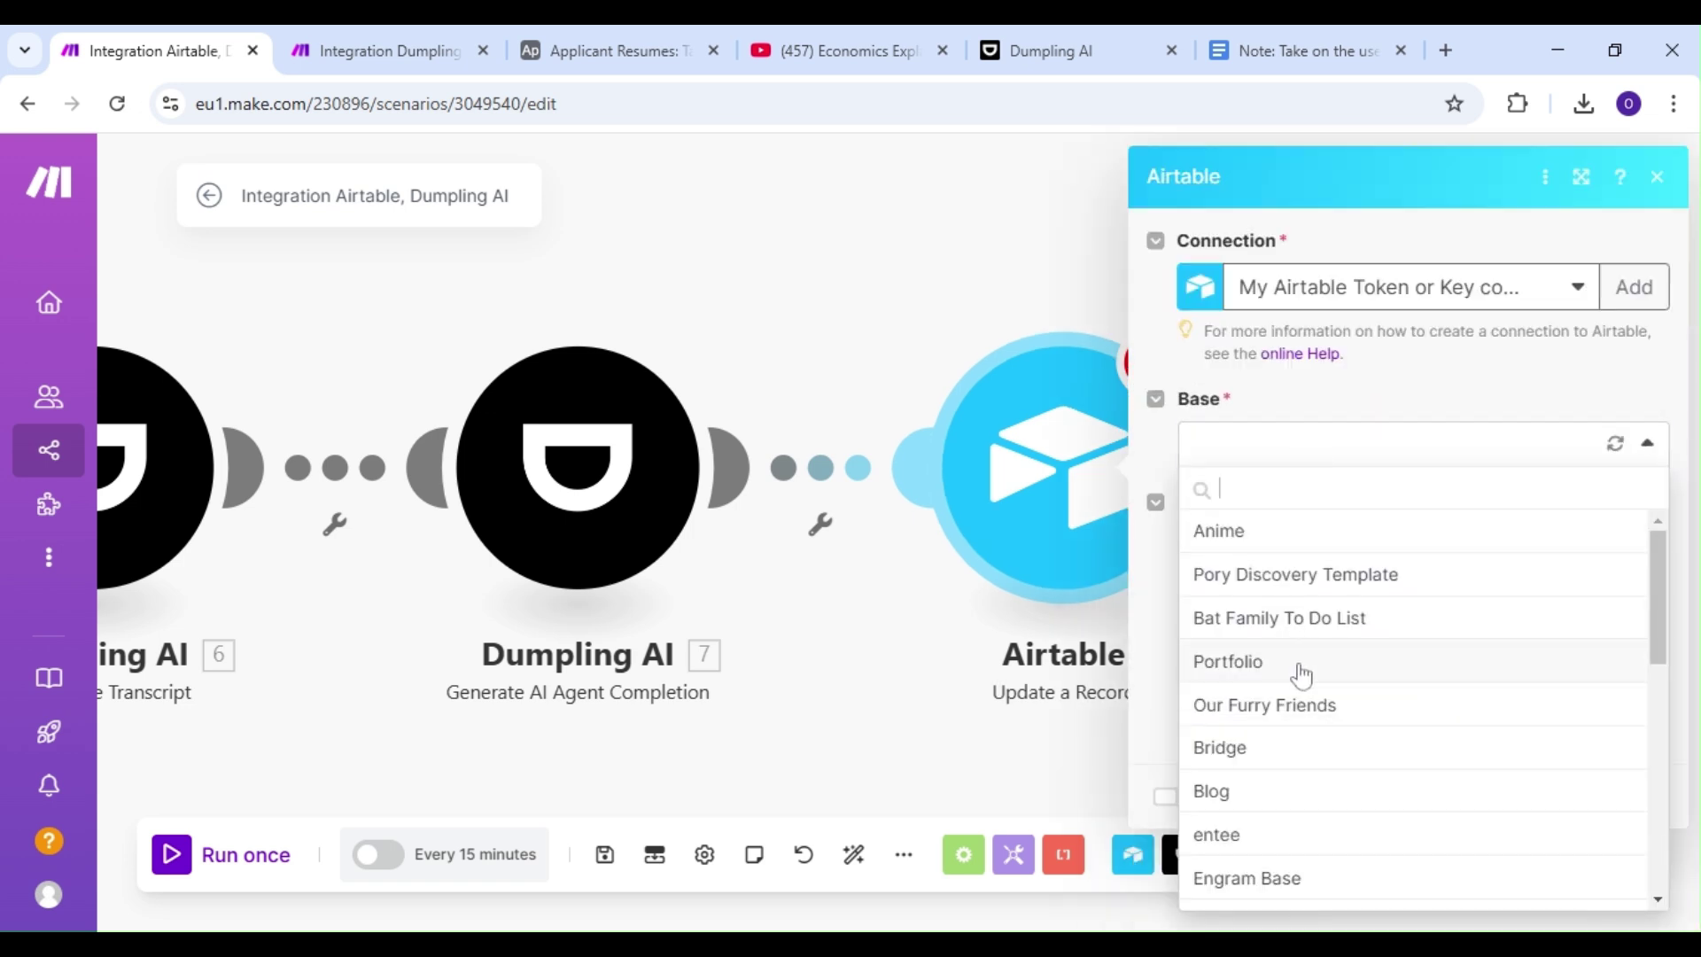
scroll(1299, 673, "down", 3)
scroll(1303, 678, "down", 2)
scroll(1303, 678, "down", 2)
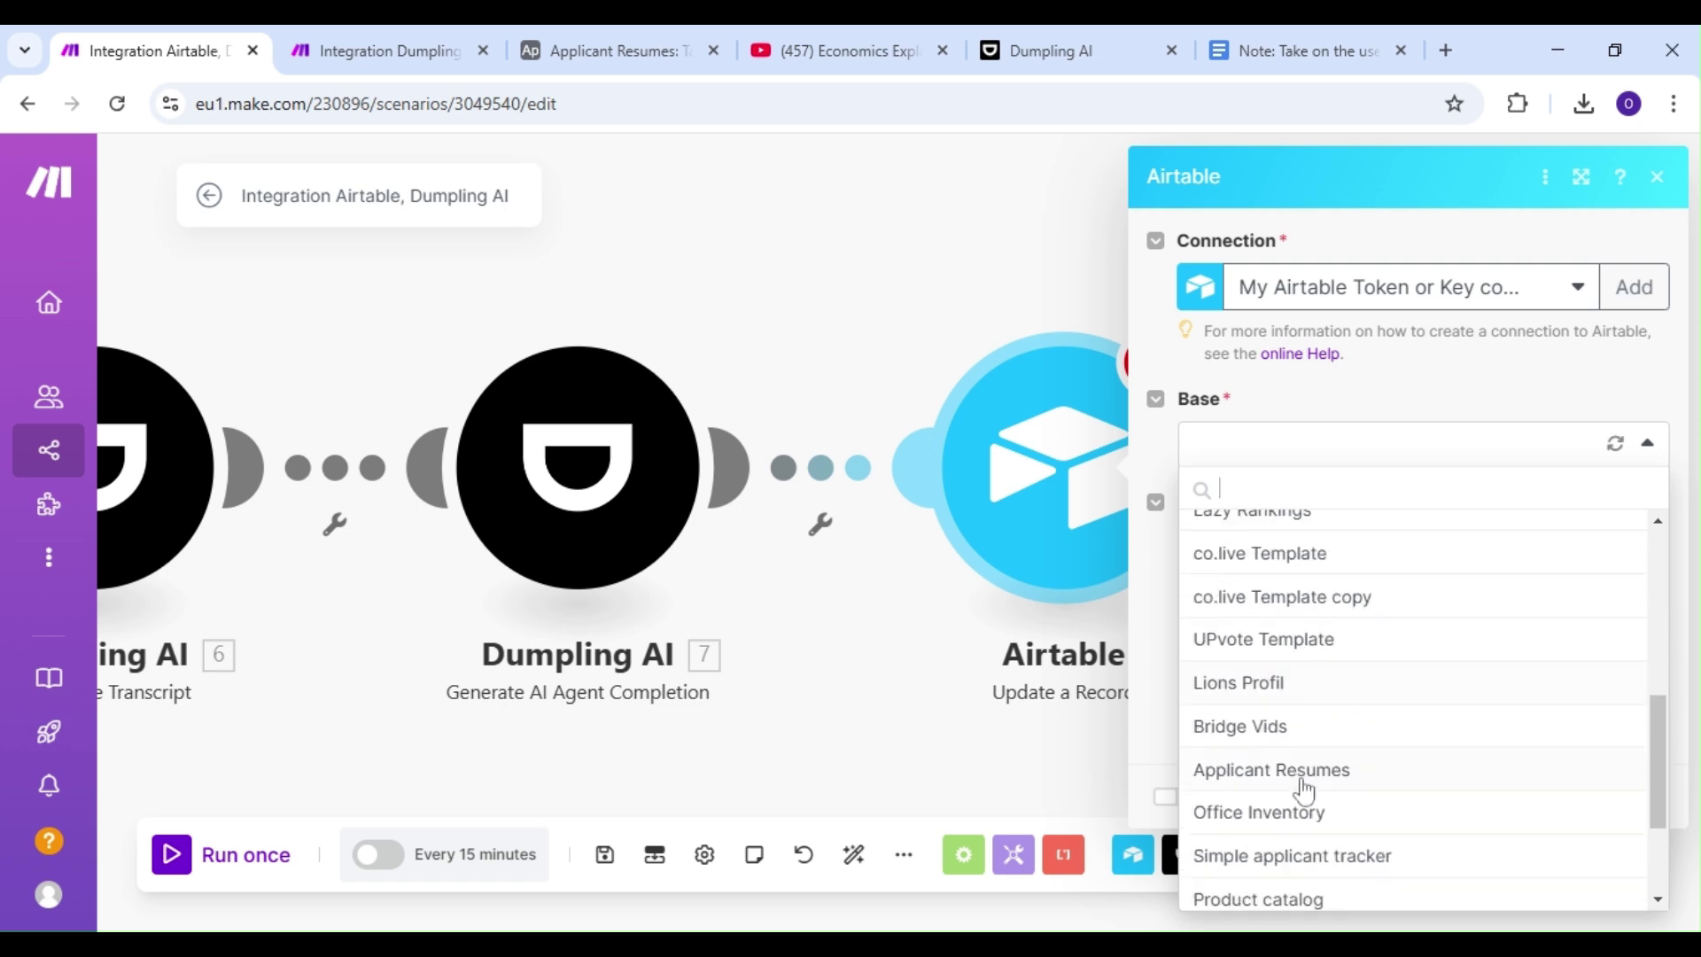
left_click(1302, 767)
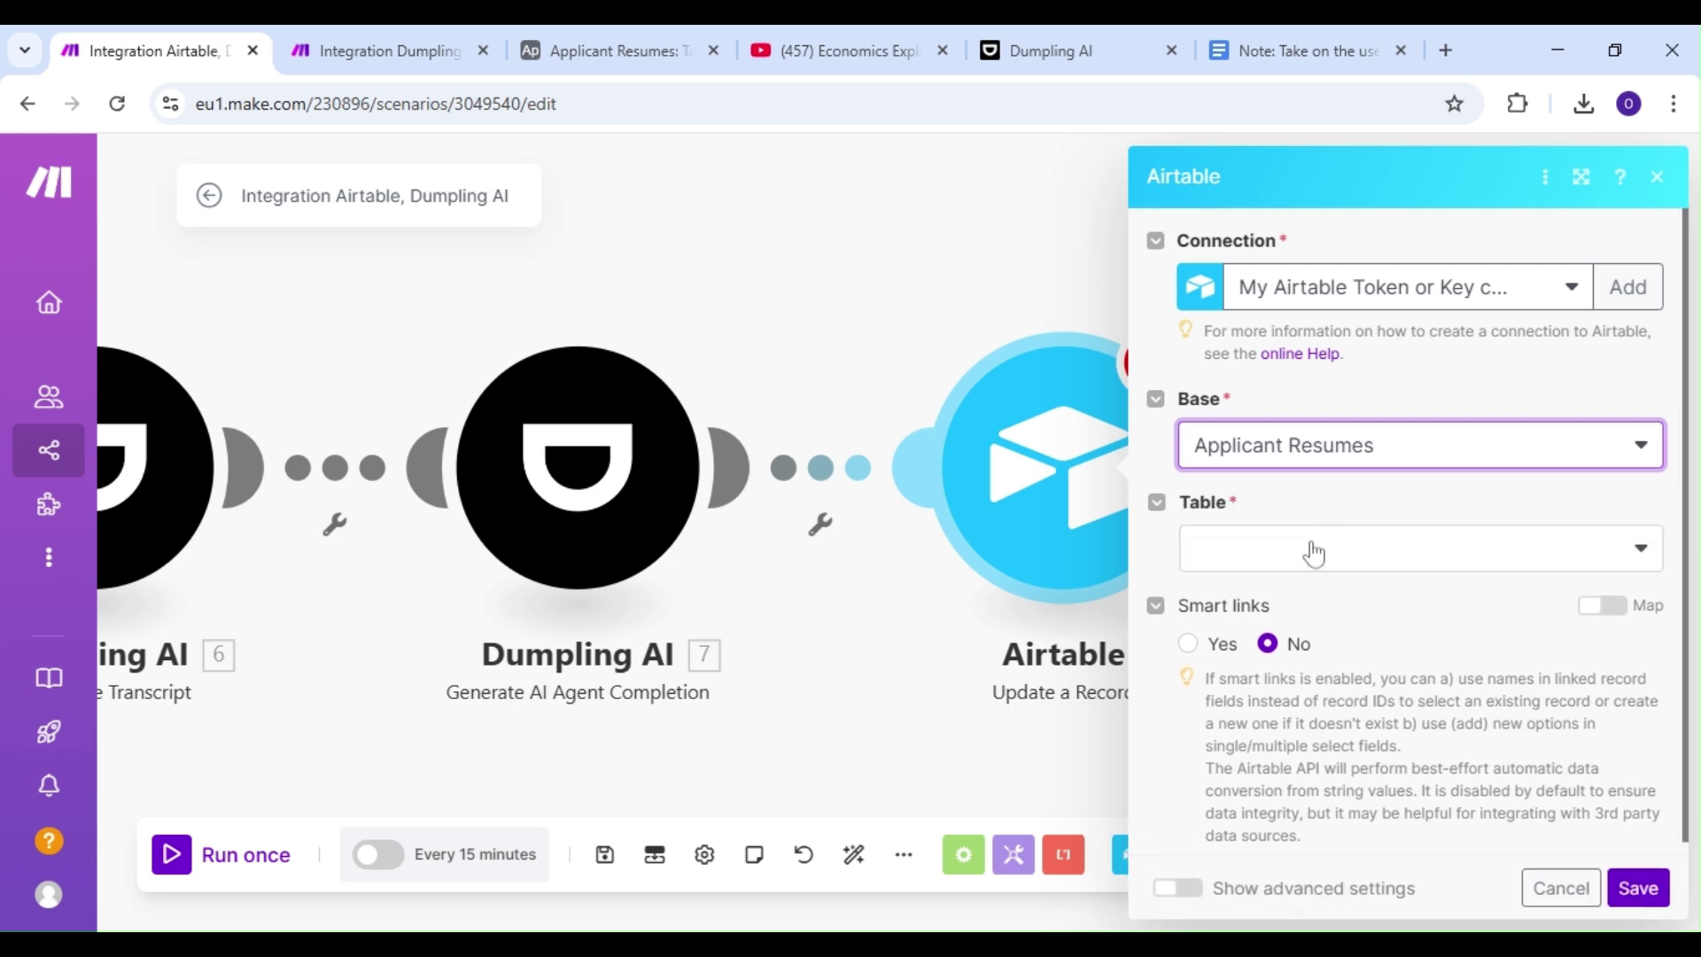
left_click(1313, 546)
left_click(1276, 680)
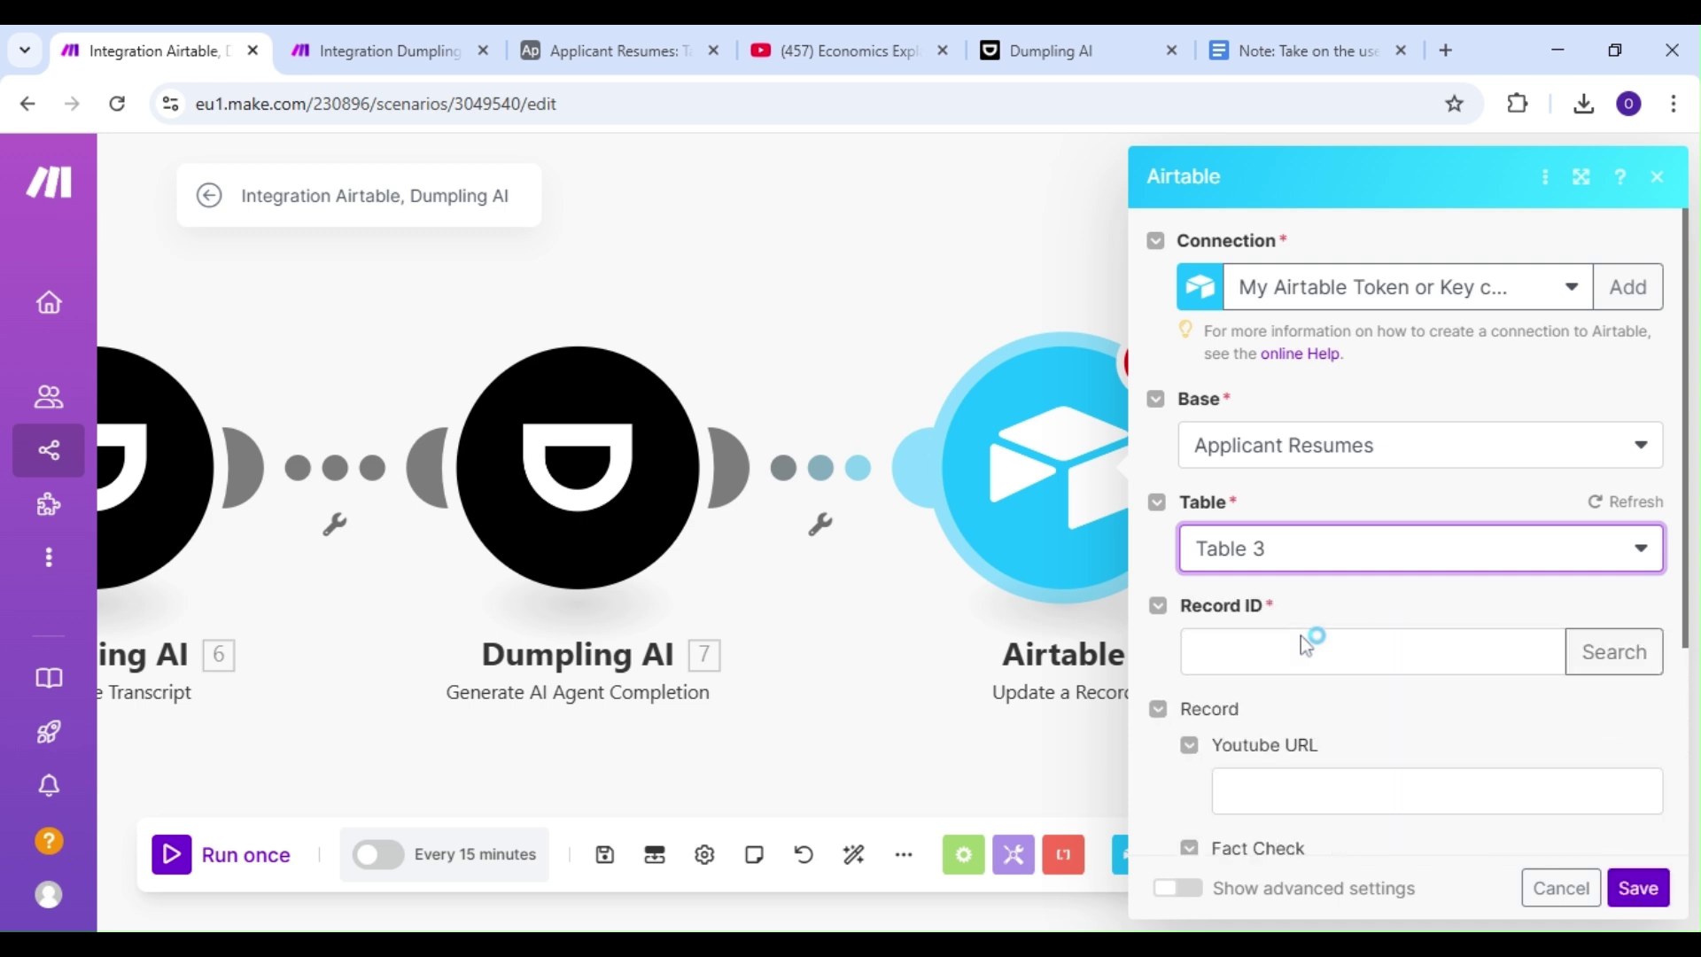
Map the Watch Records module's ID to the Record ID of the Update a Record module
left_click(1315, 652)
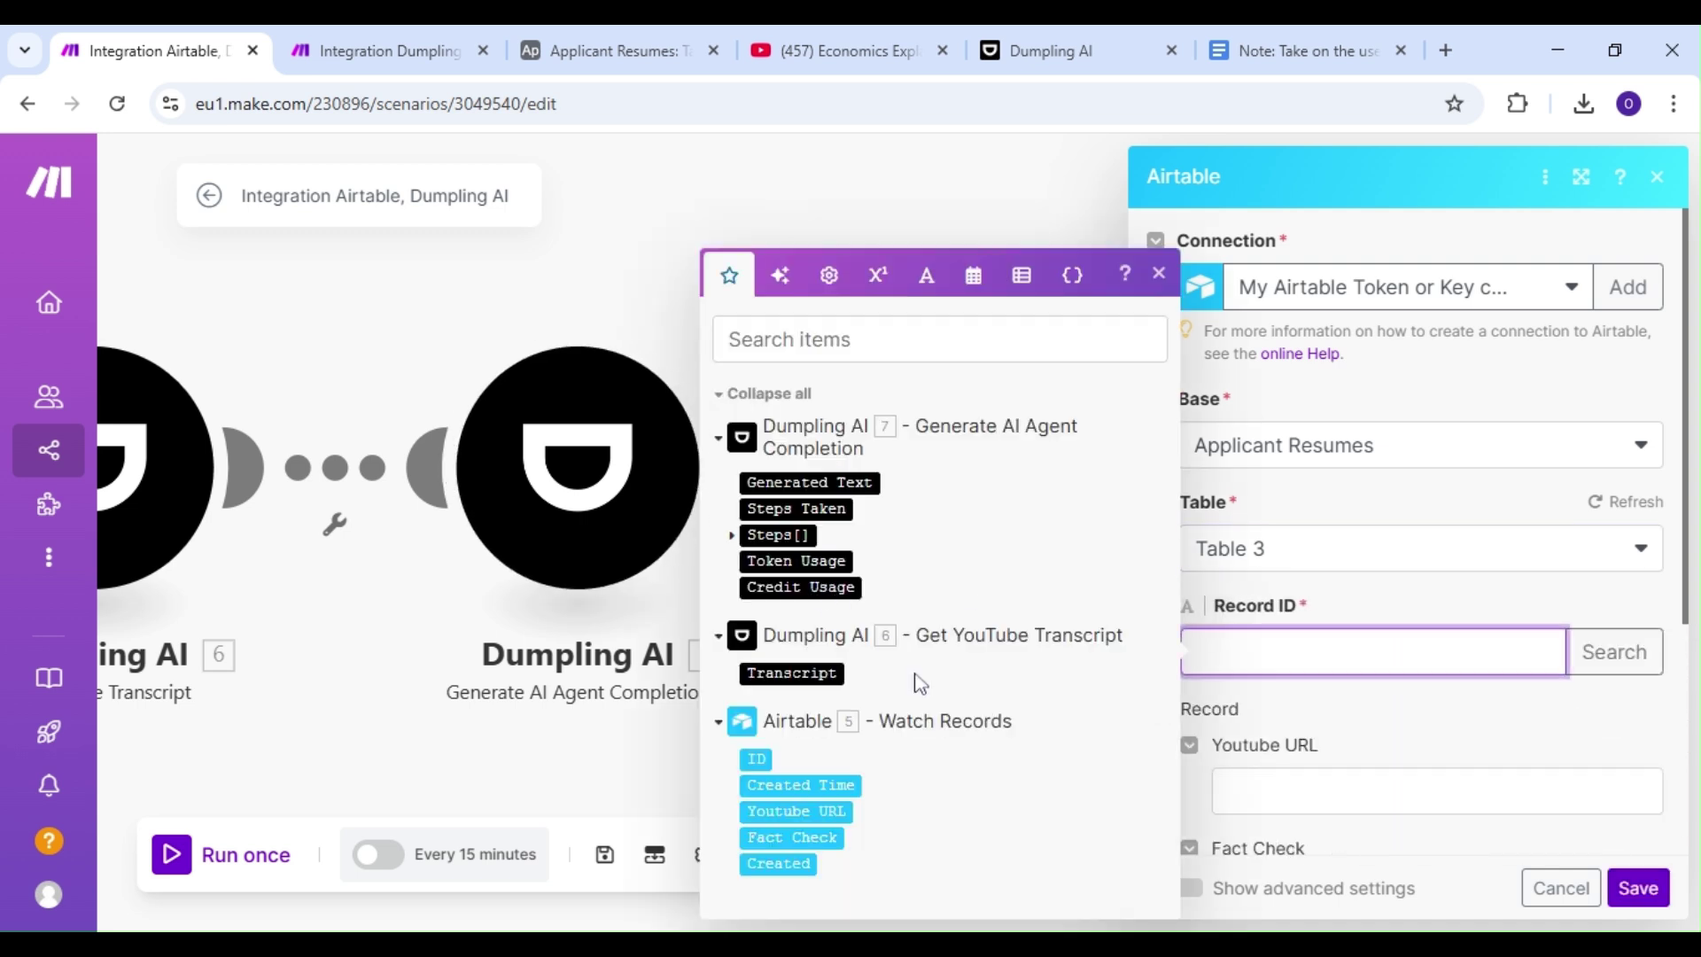
left_click(1356, 653)
left_click(765, 762)
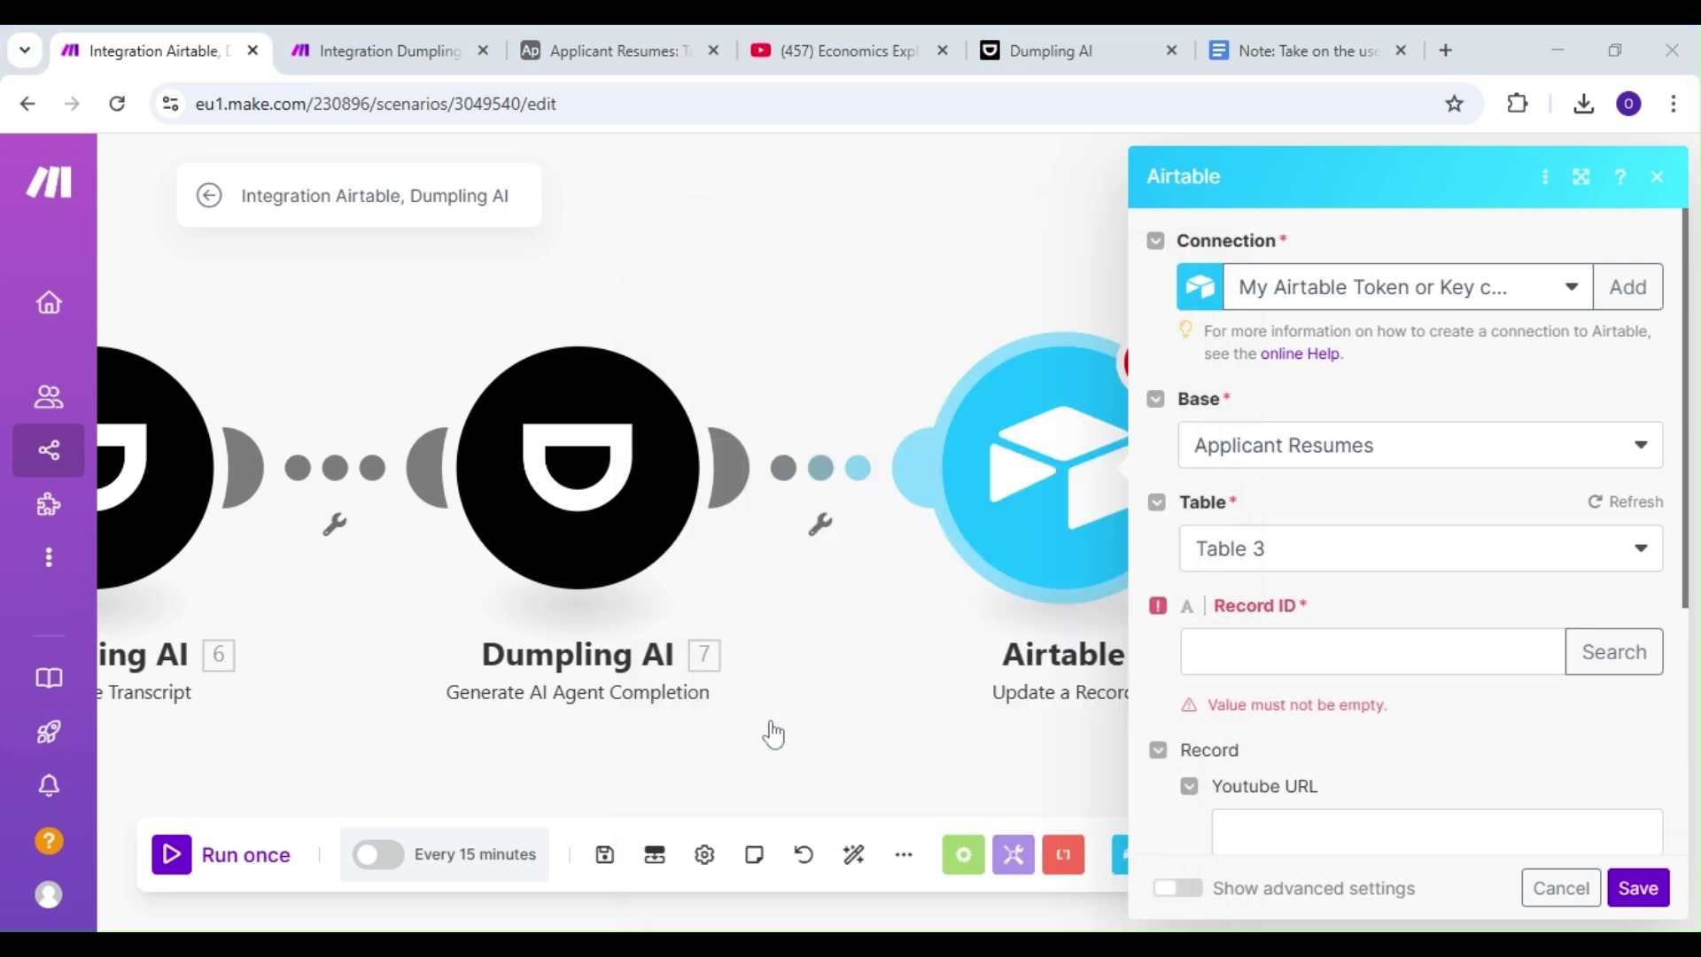
left_click(758, 759)
Map the agent completion module's Generated Text to the Fact Check field and save the Update a Record module
scroll(1269, 759, "down", 3)
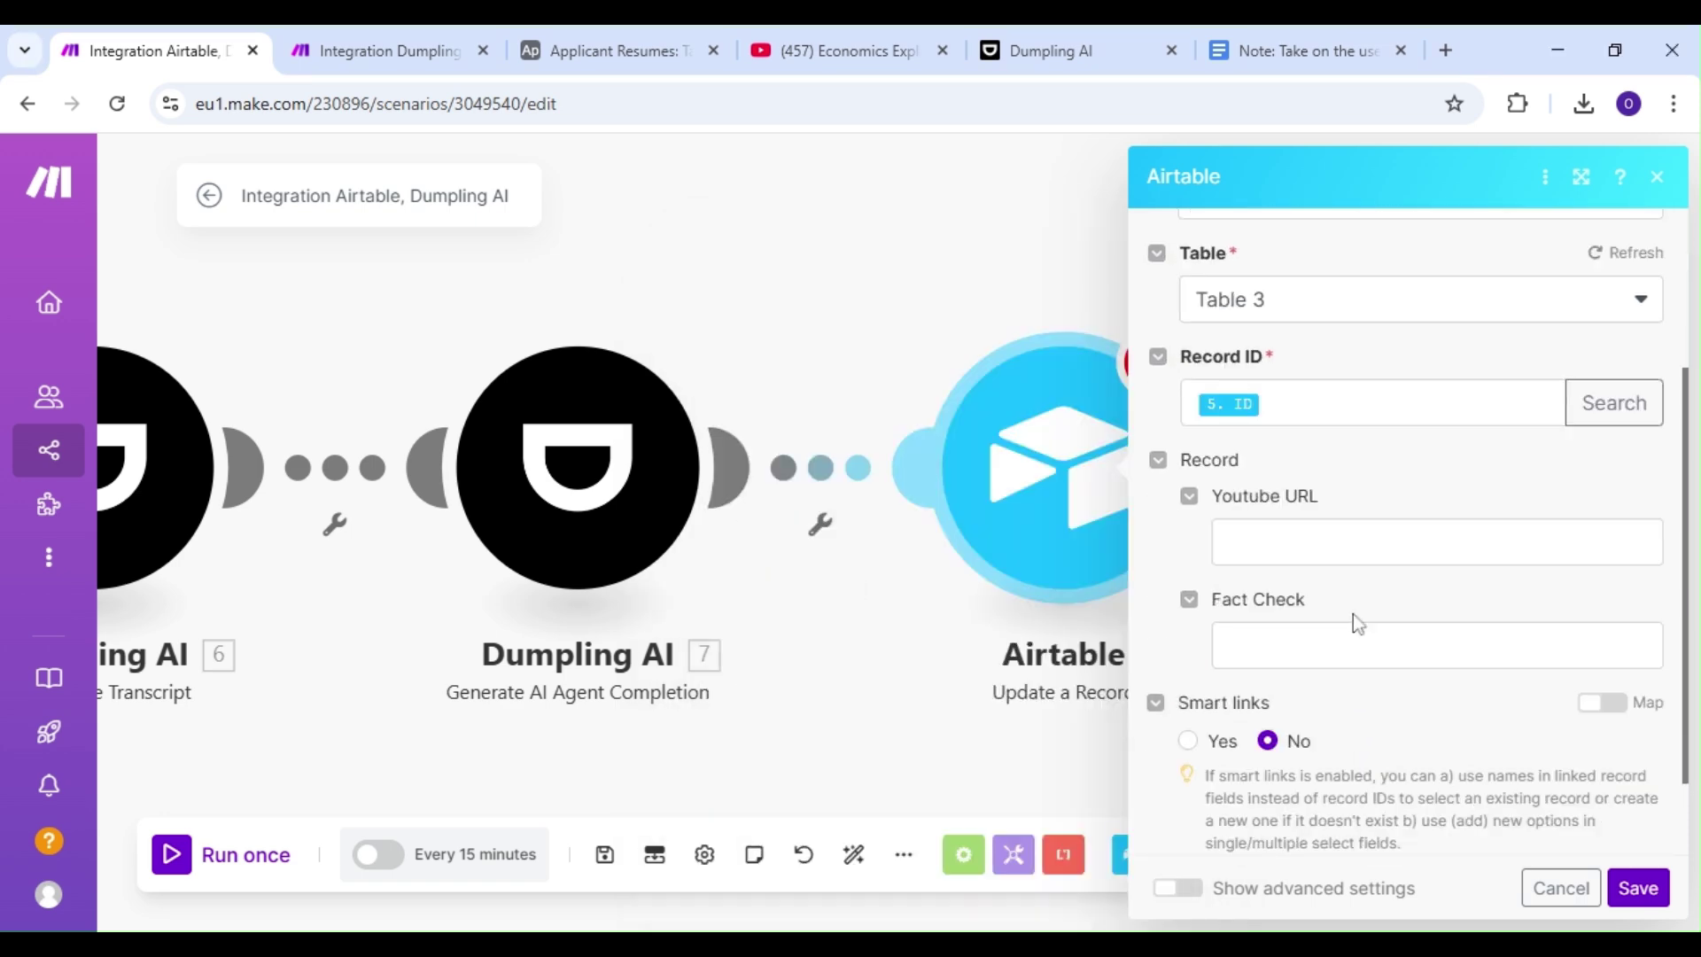
left_click(1355, 630)
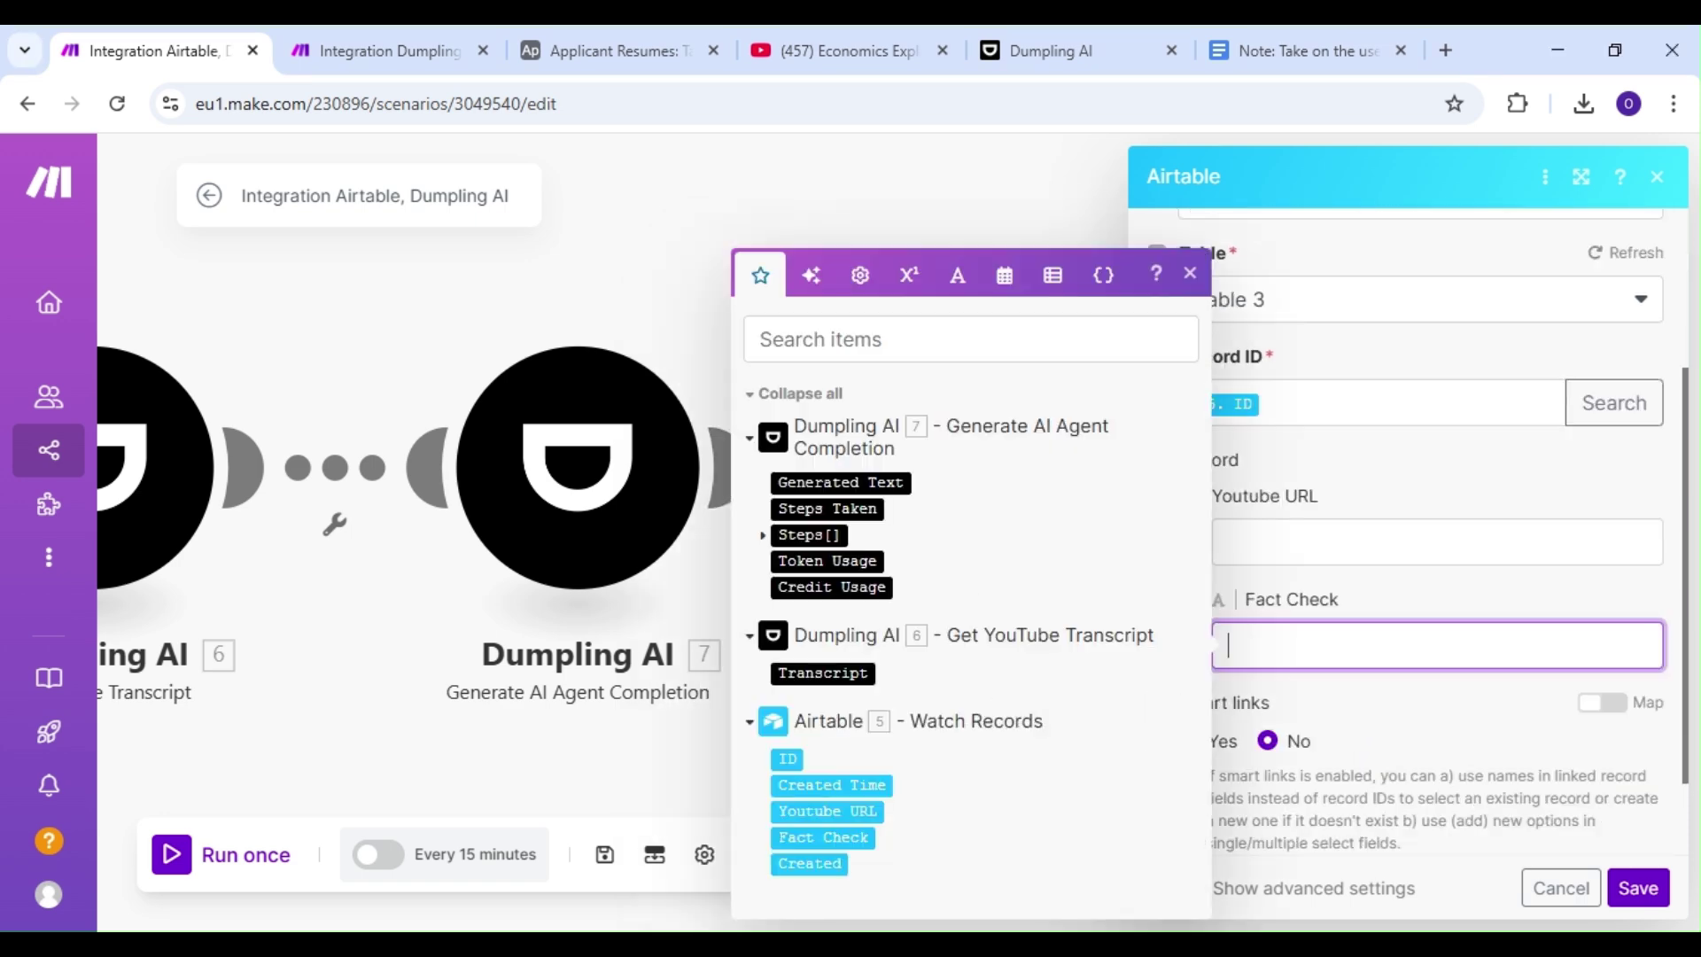
left_click(820, 483)
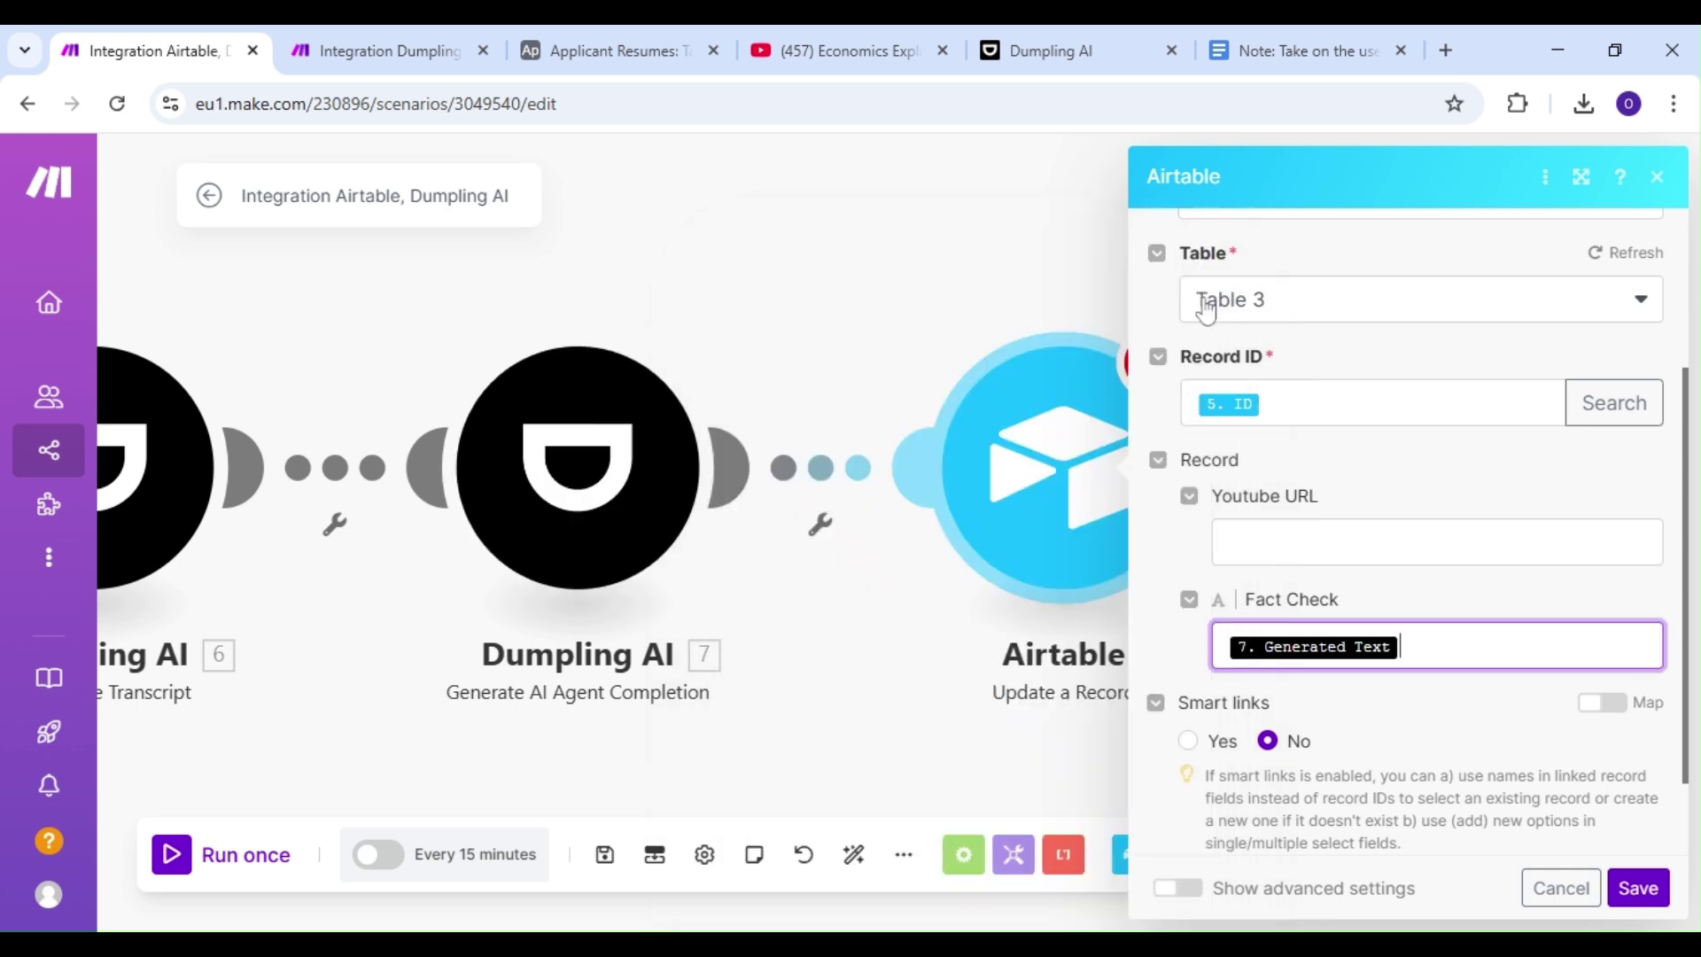
scroll(1338, 702, "down", 1)
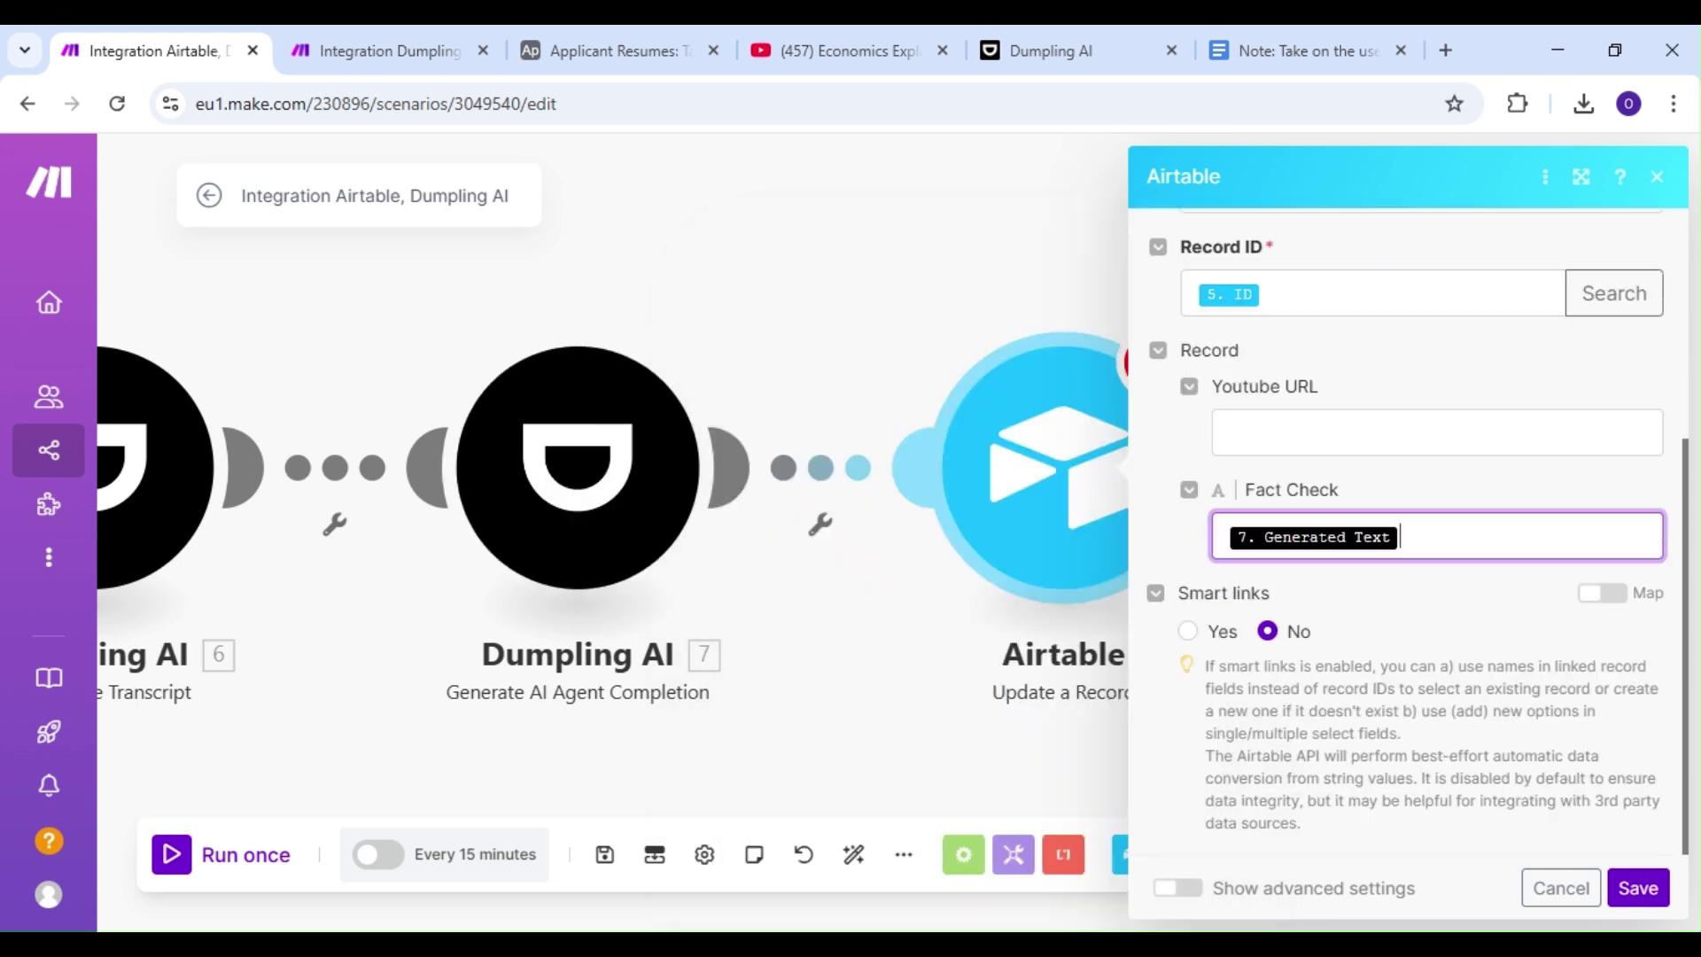
left_click(1638, 888)
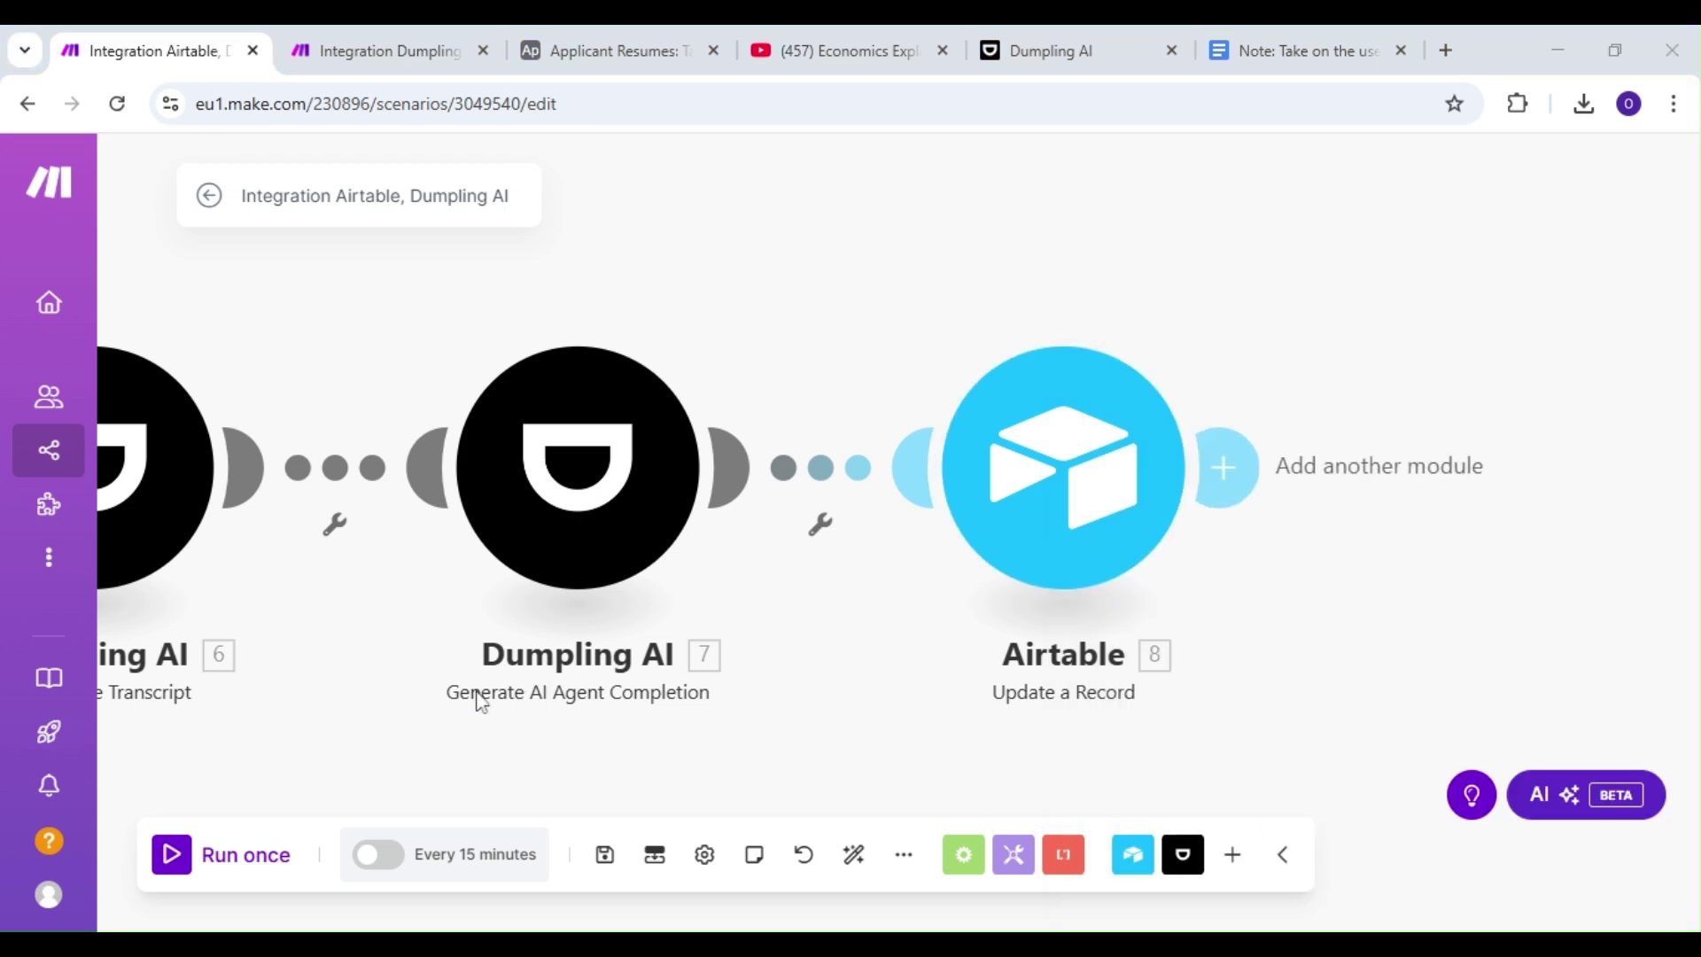
Review the chain of modules back to Watch Records and save the scenario
left_click_drag(789, 684, 1022, 677)
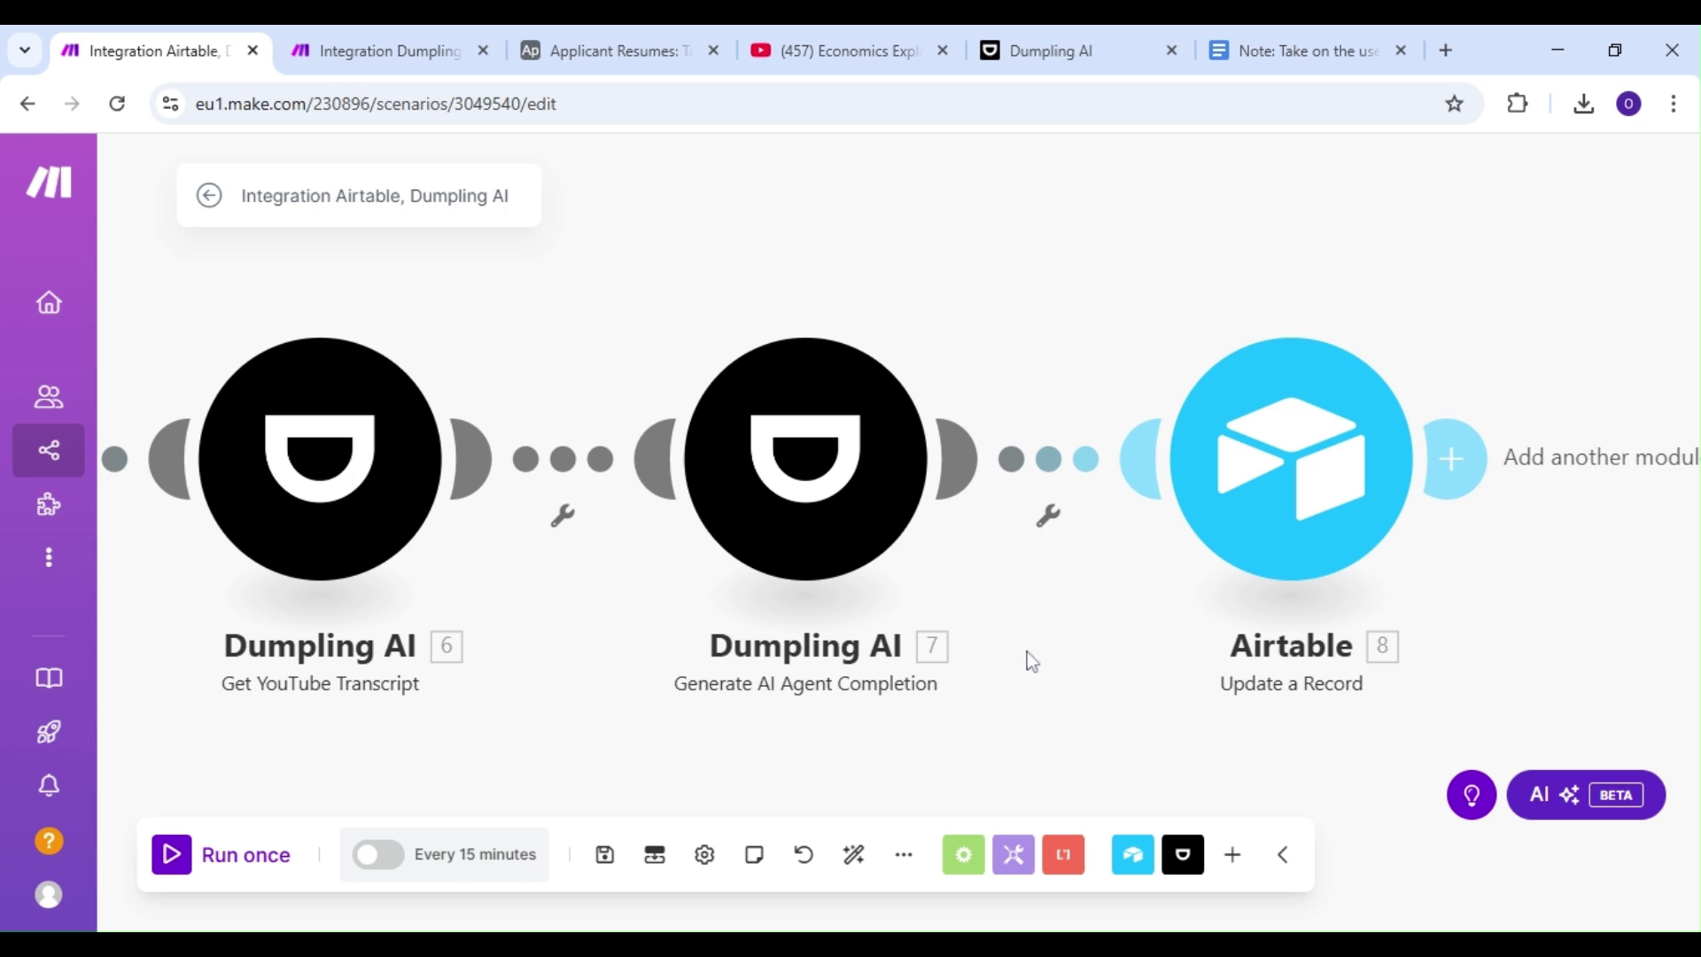
left_click_drag(1028, 651, 1436, 676)
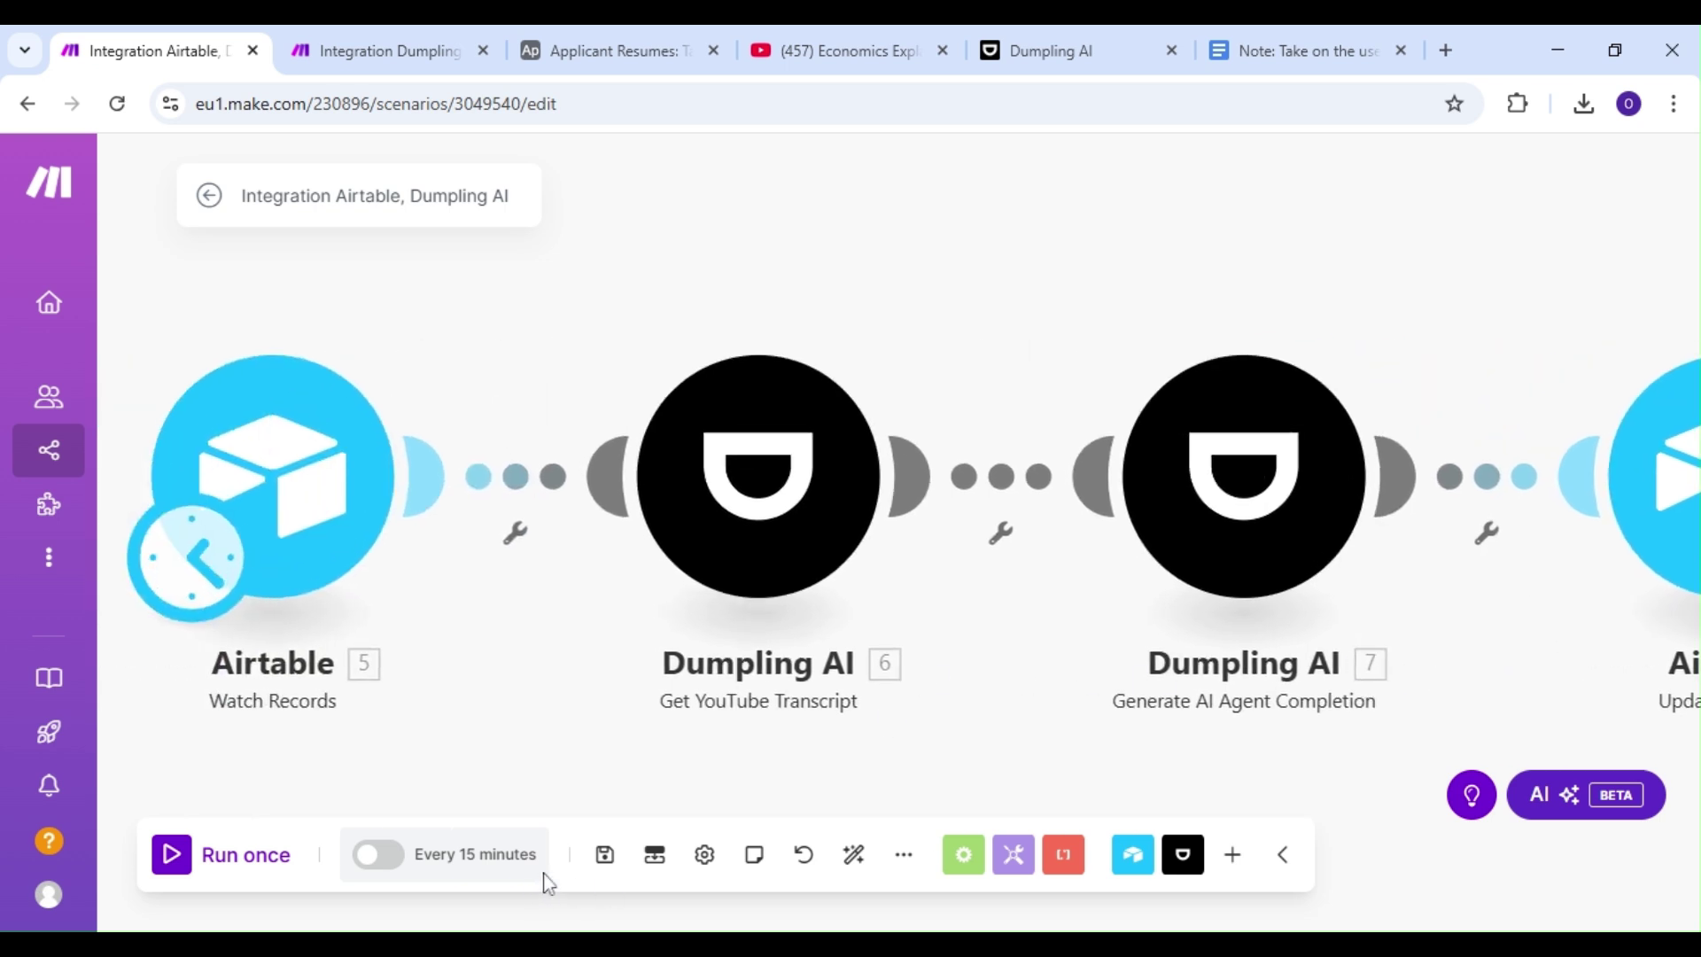
left_click(592, 872)
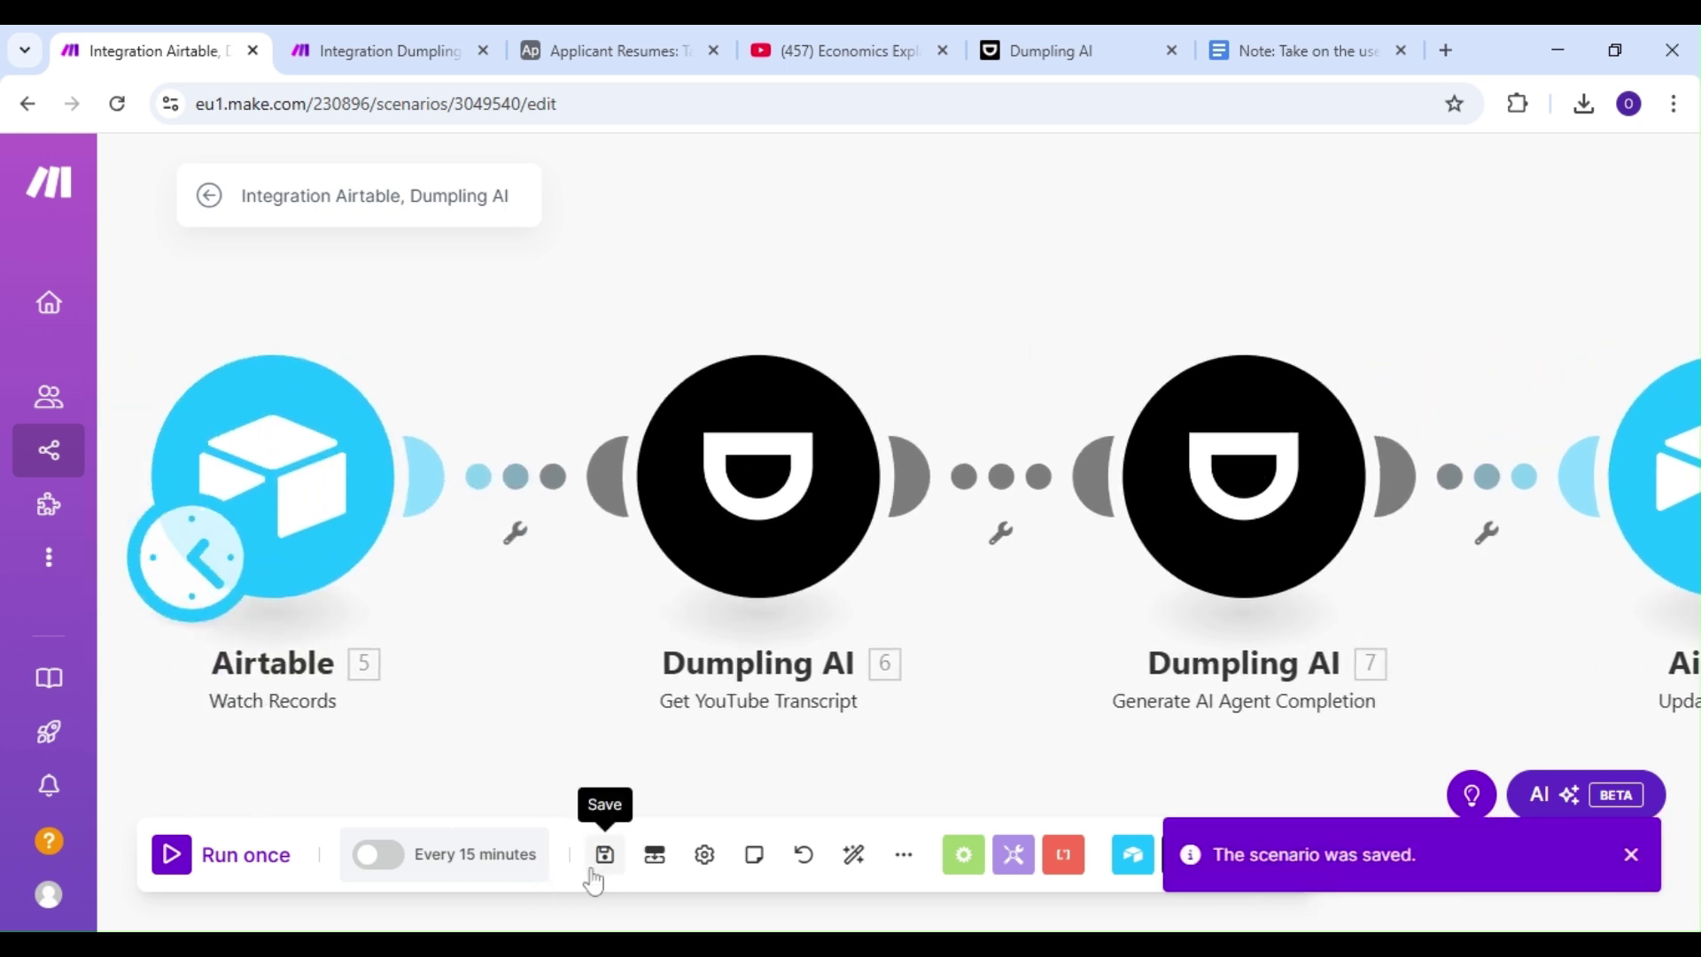
On the Economics Explained YouTube channel, copy the share link of "Why Does The US Import Oil When They Produce So Much?"
left_click(843, 51)
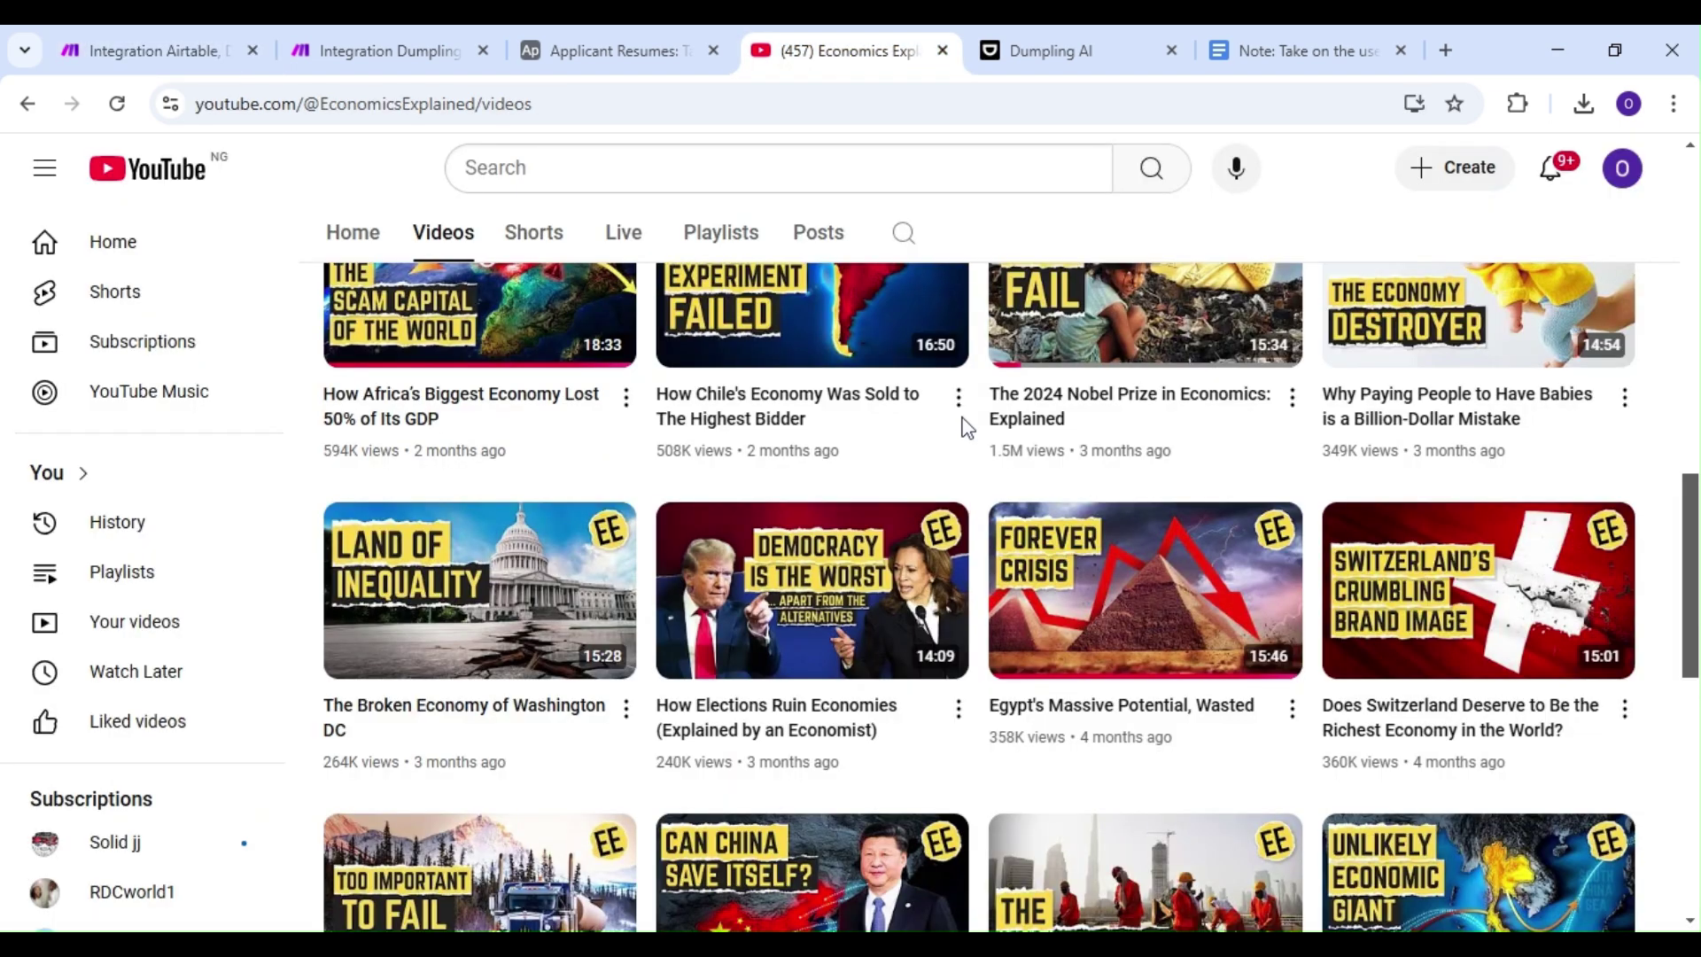
scroll(1191, 450, "up", 4)
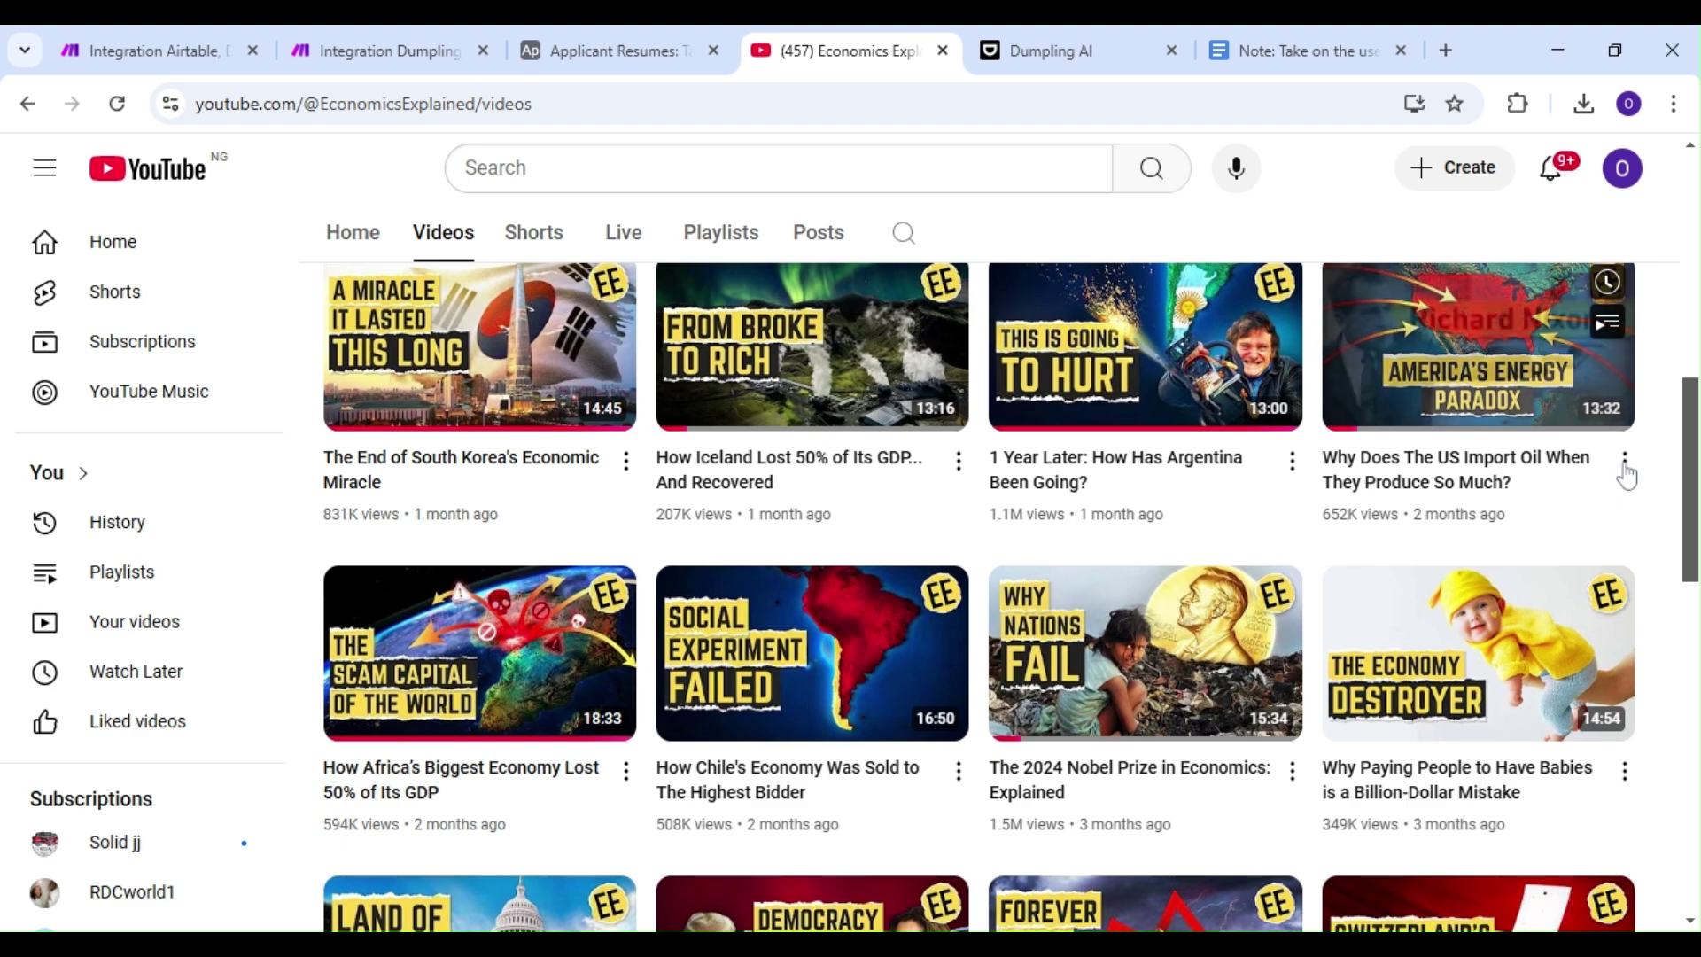
left_click(1625, 462)
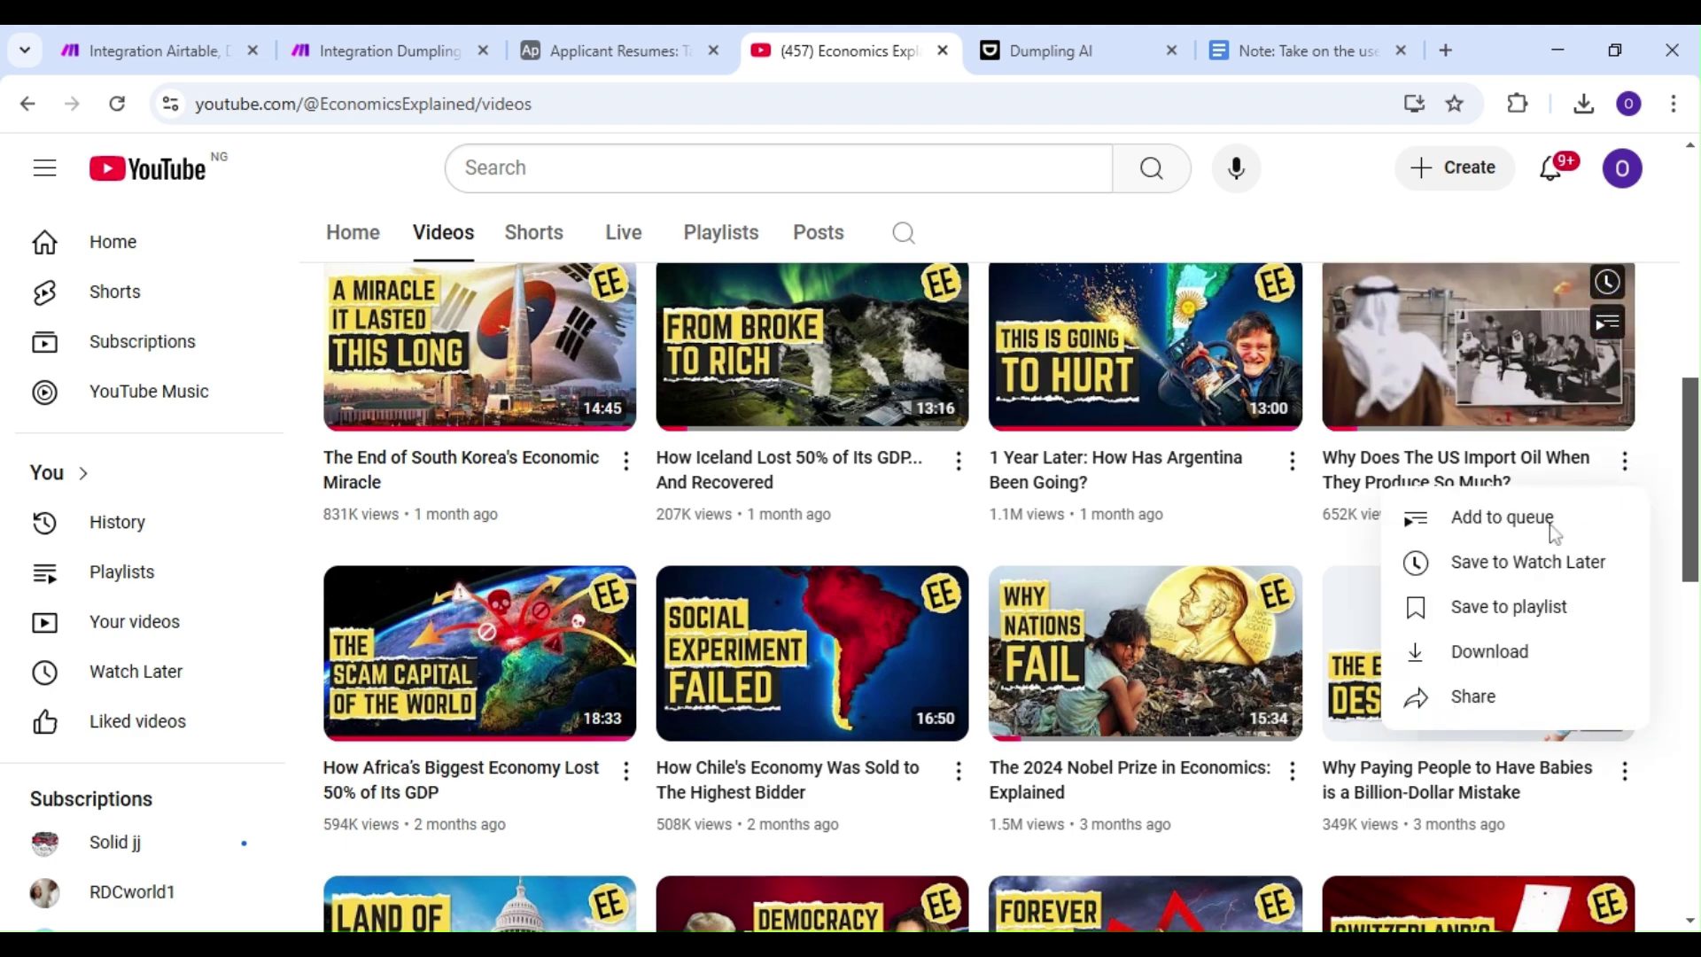
left_click(1470, 695)
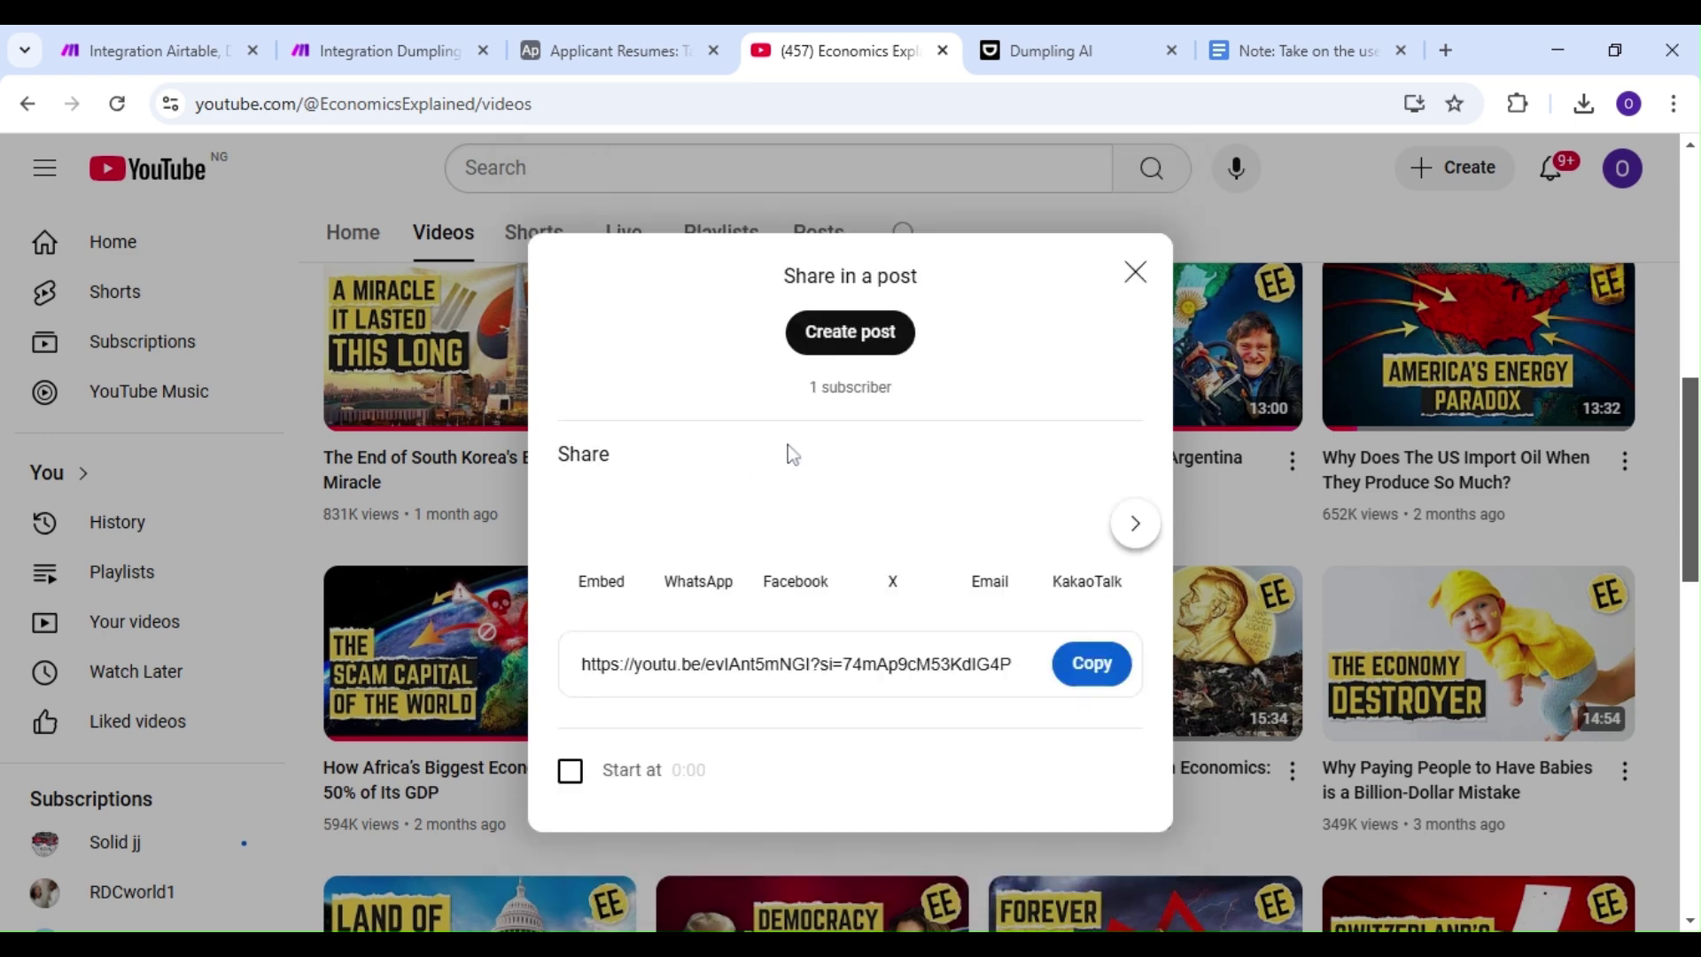
left_click(1069, 680)
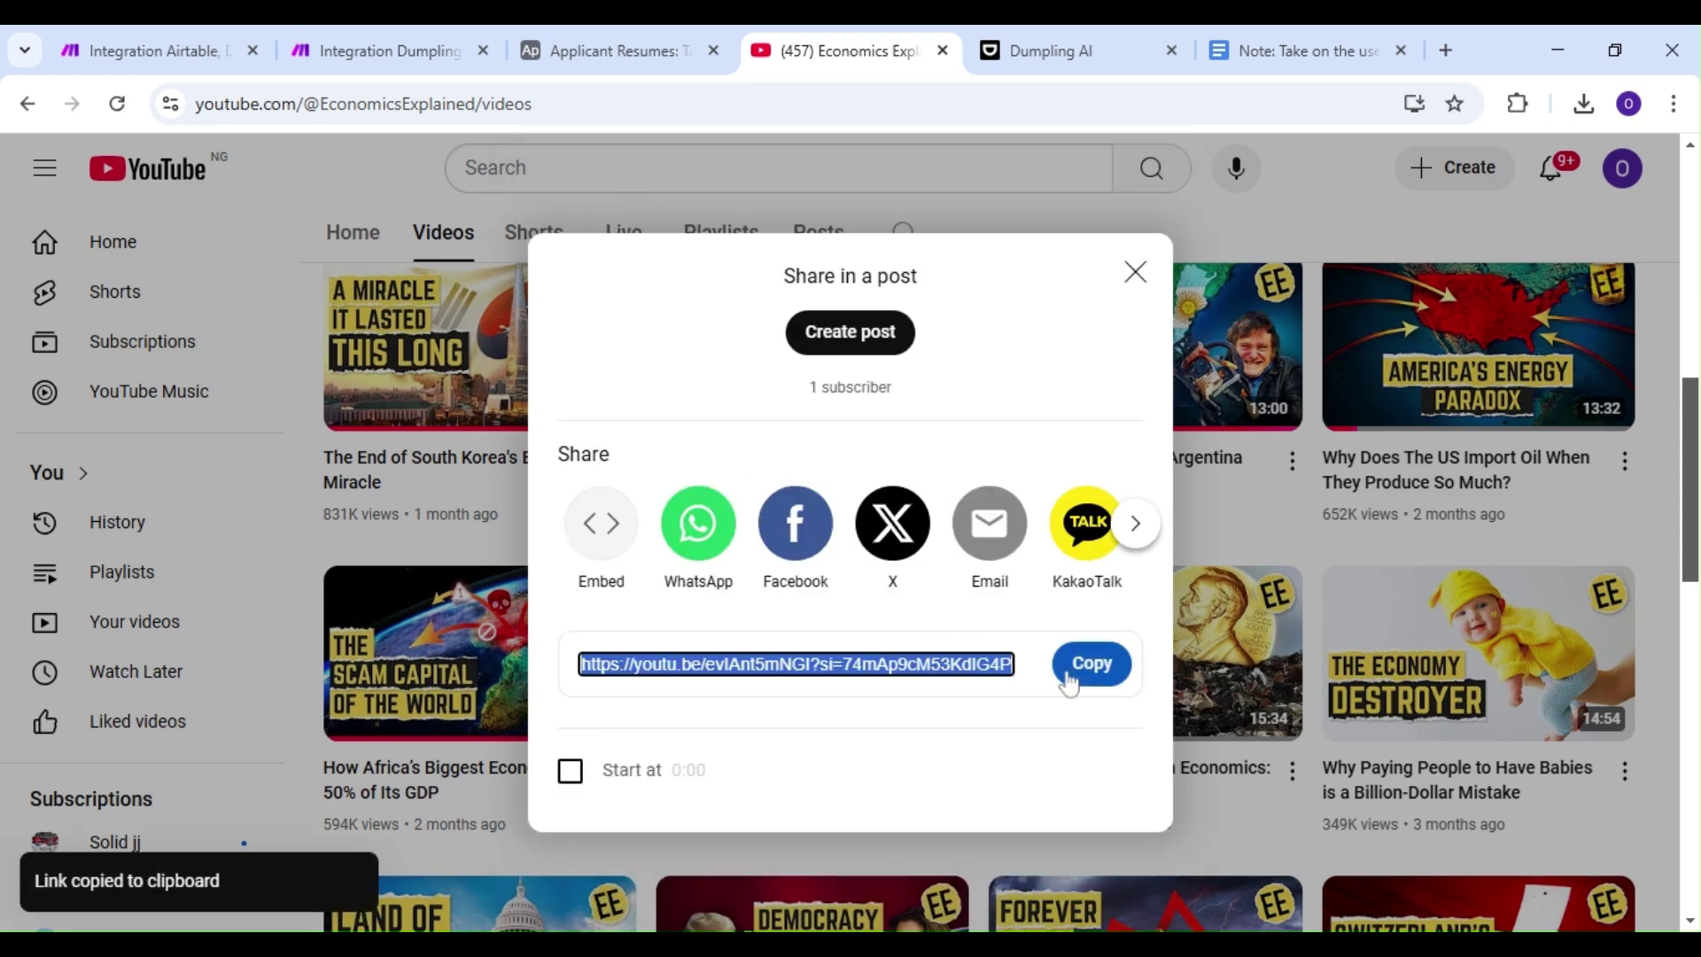
Add a record to Table 3 in Airtable with the copied video link as its Youtube URL
left_click(624, 52)
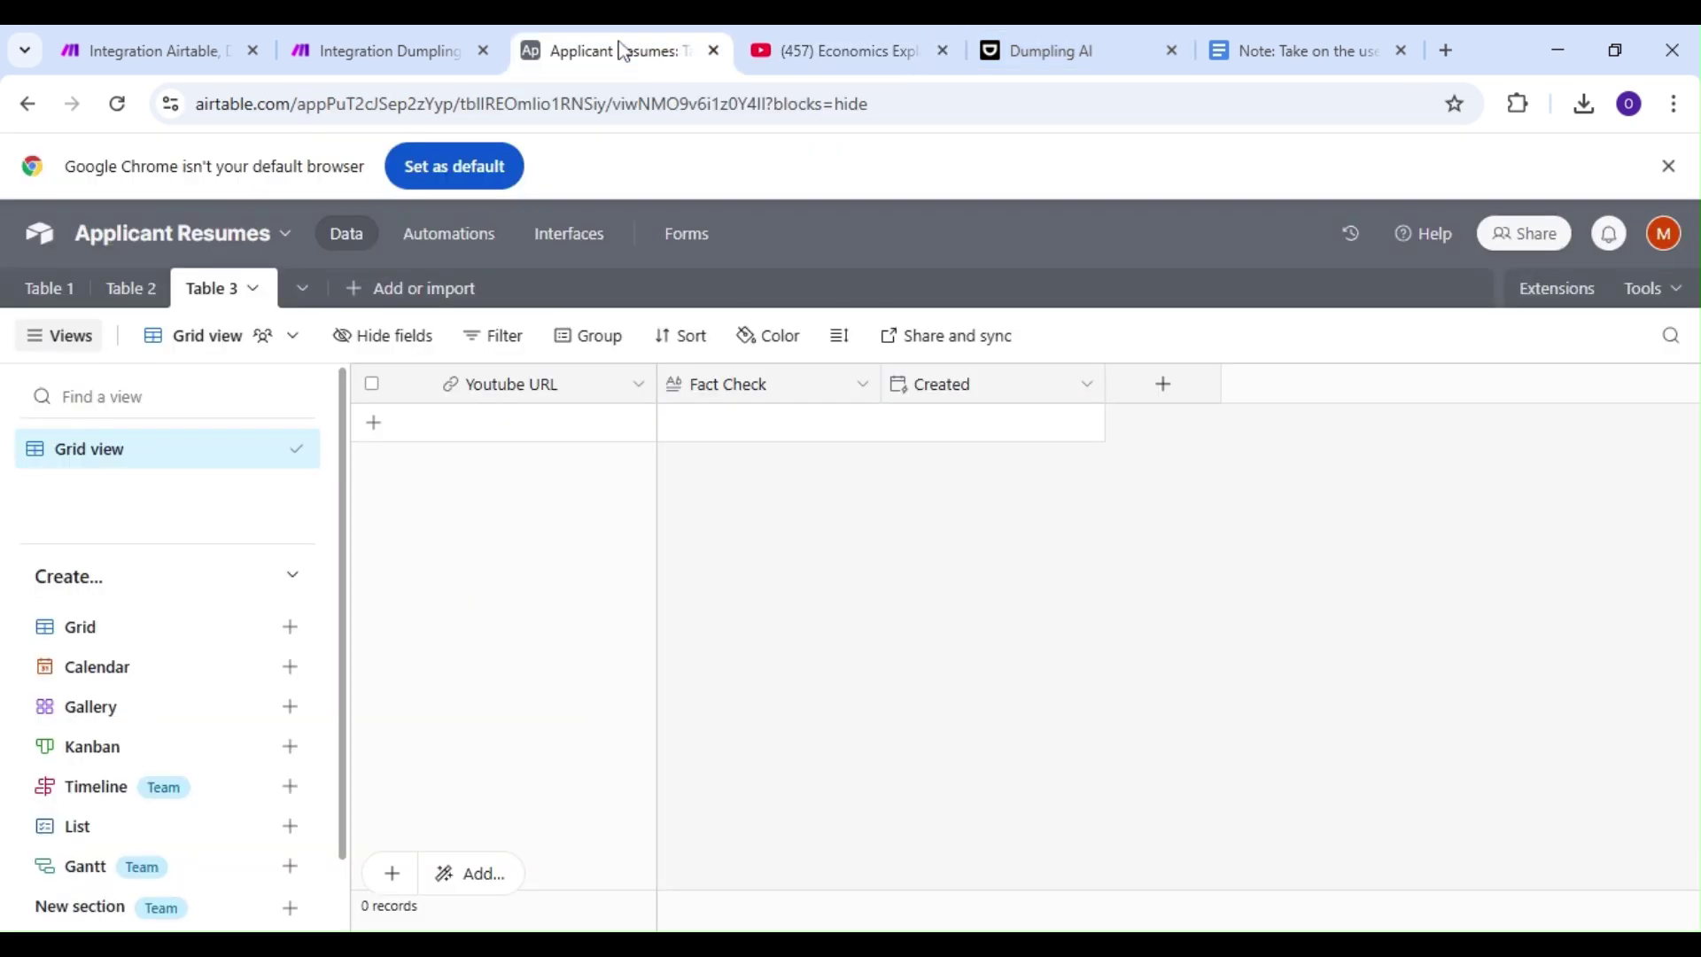
left_click(508, 439)
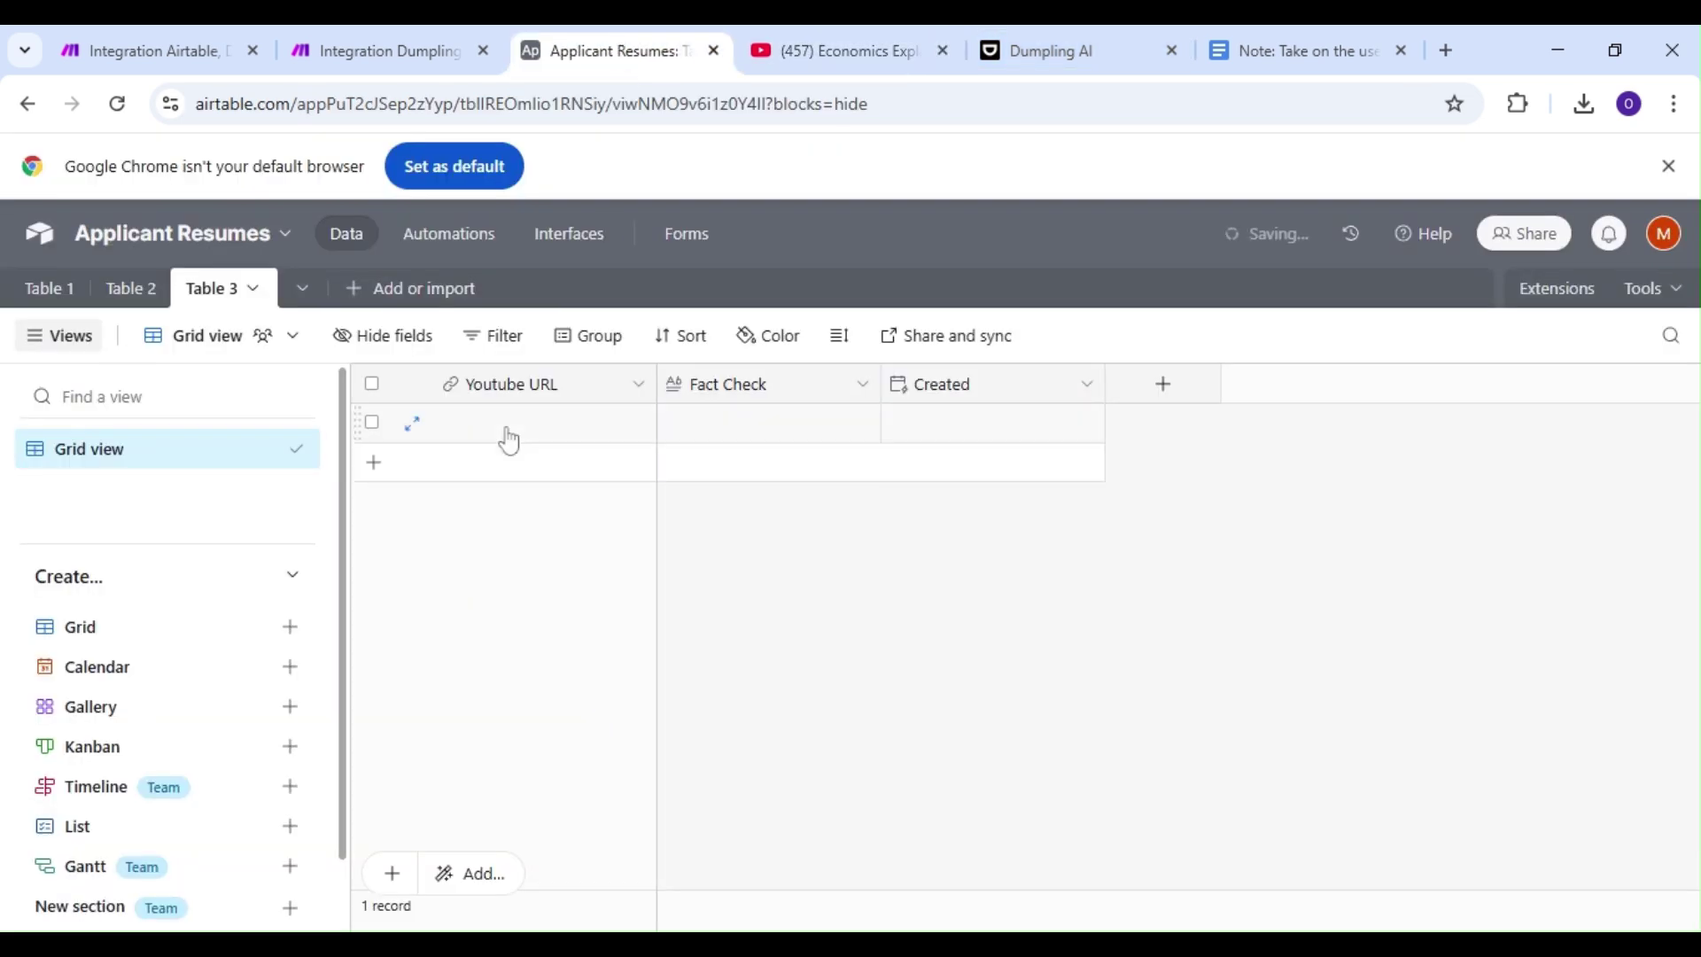
double_click(507, 438)
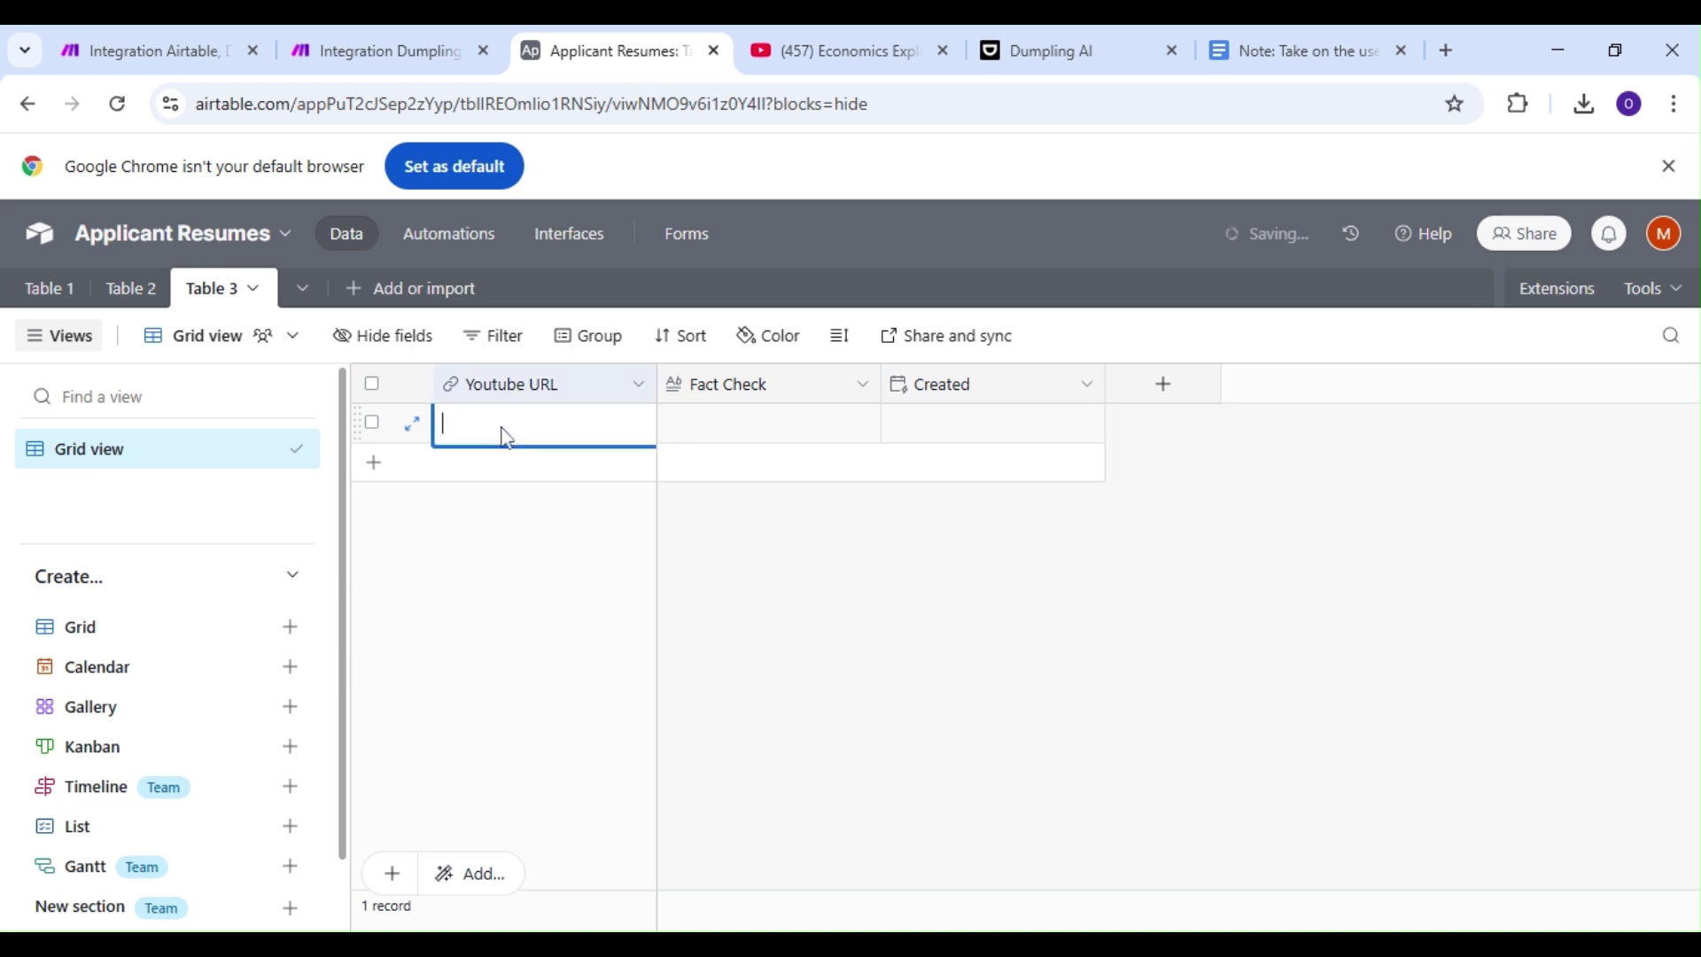
key("ctrl+v")
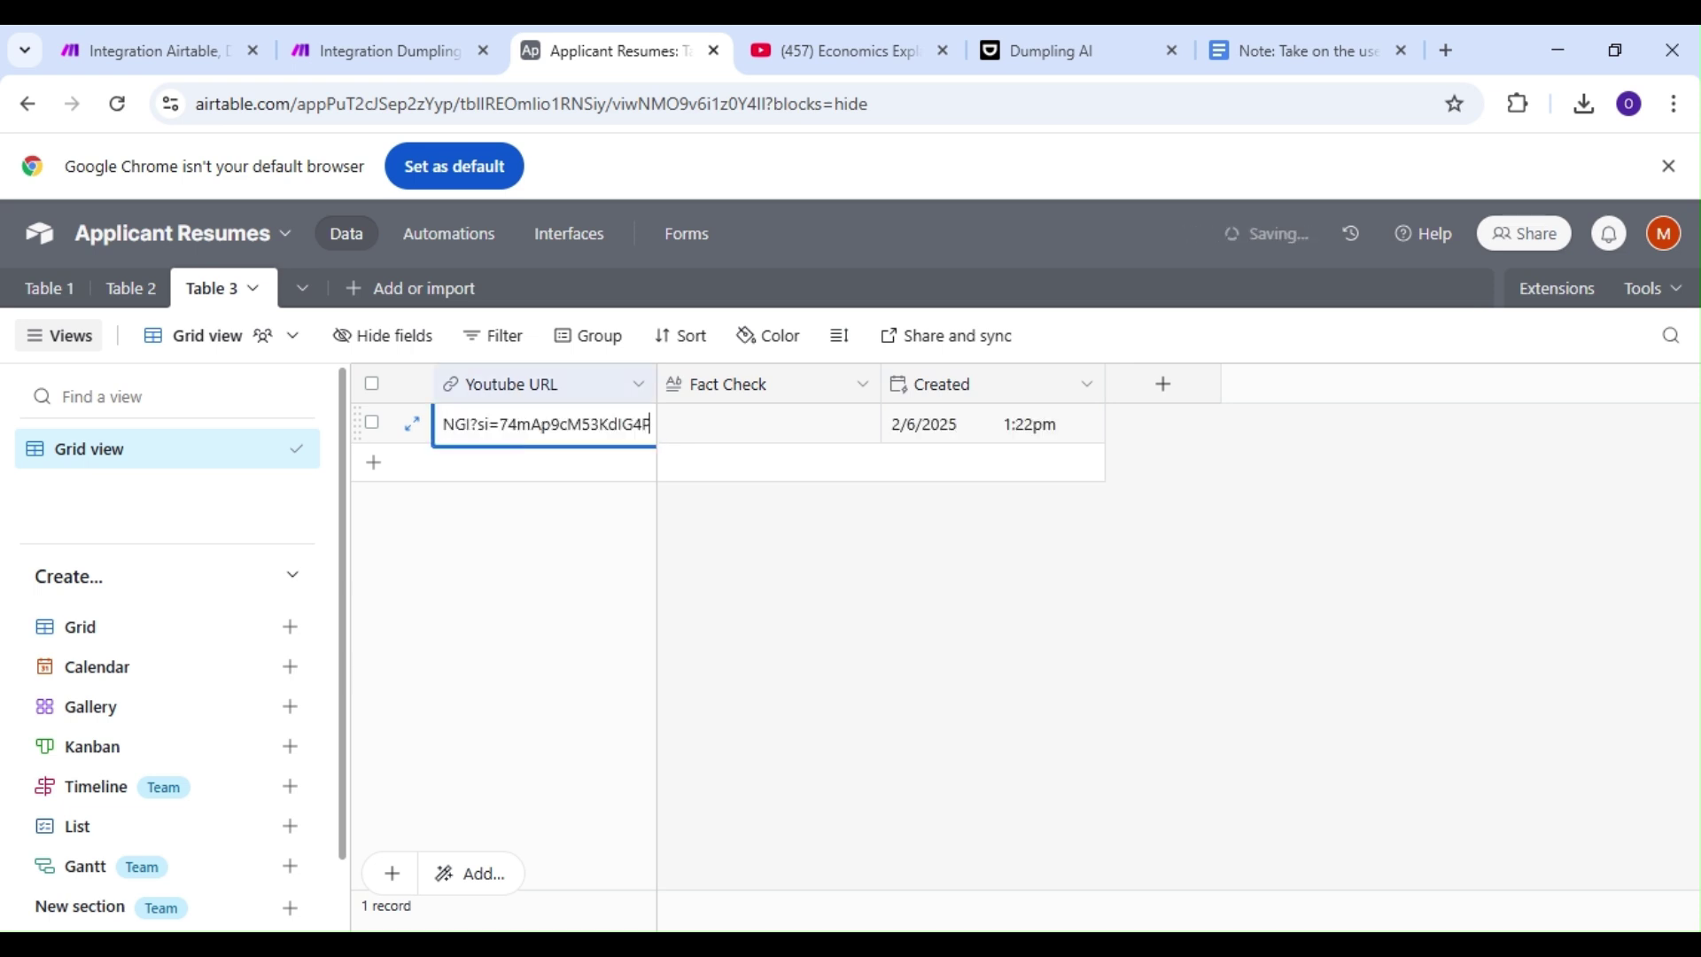
left_click(751, 517)
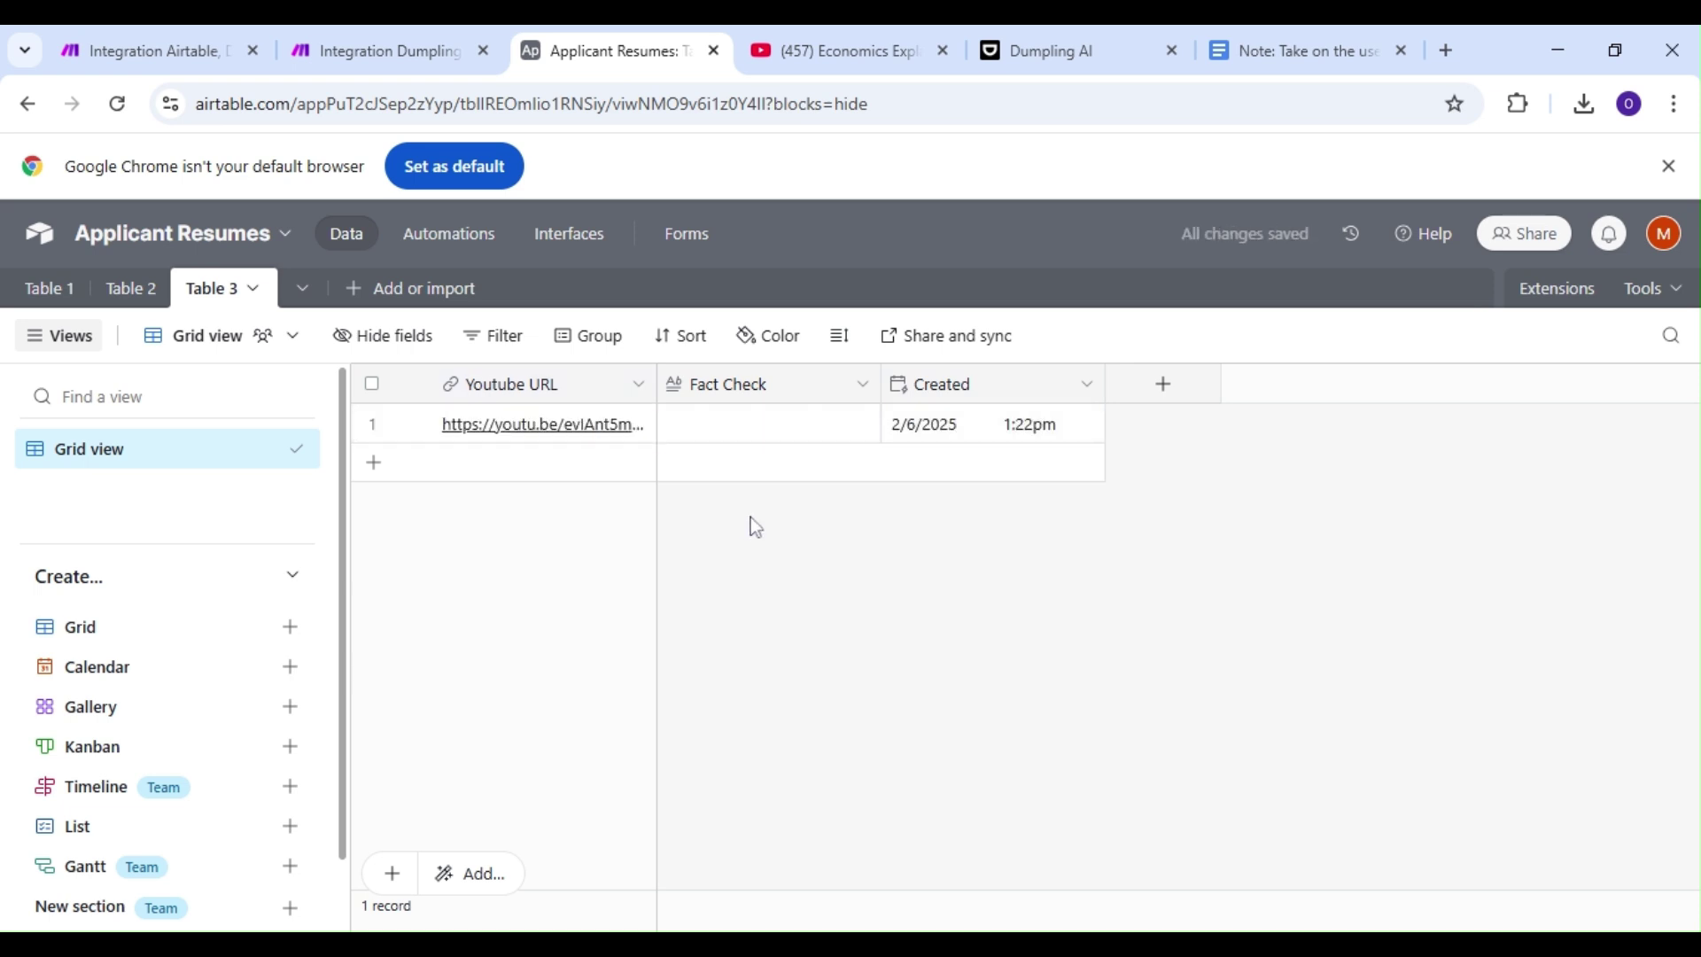
Return to the Airtable and Dumpling AI scenario in Make and run it once
left_click(164, 27)
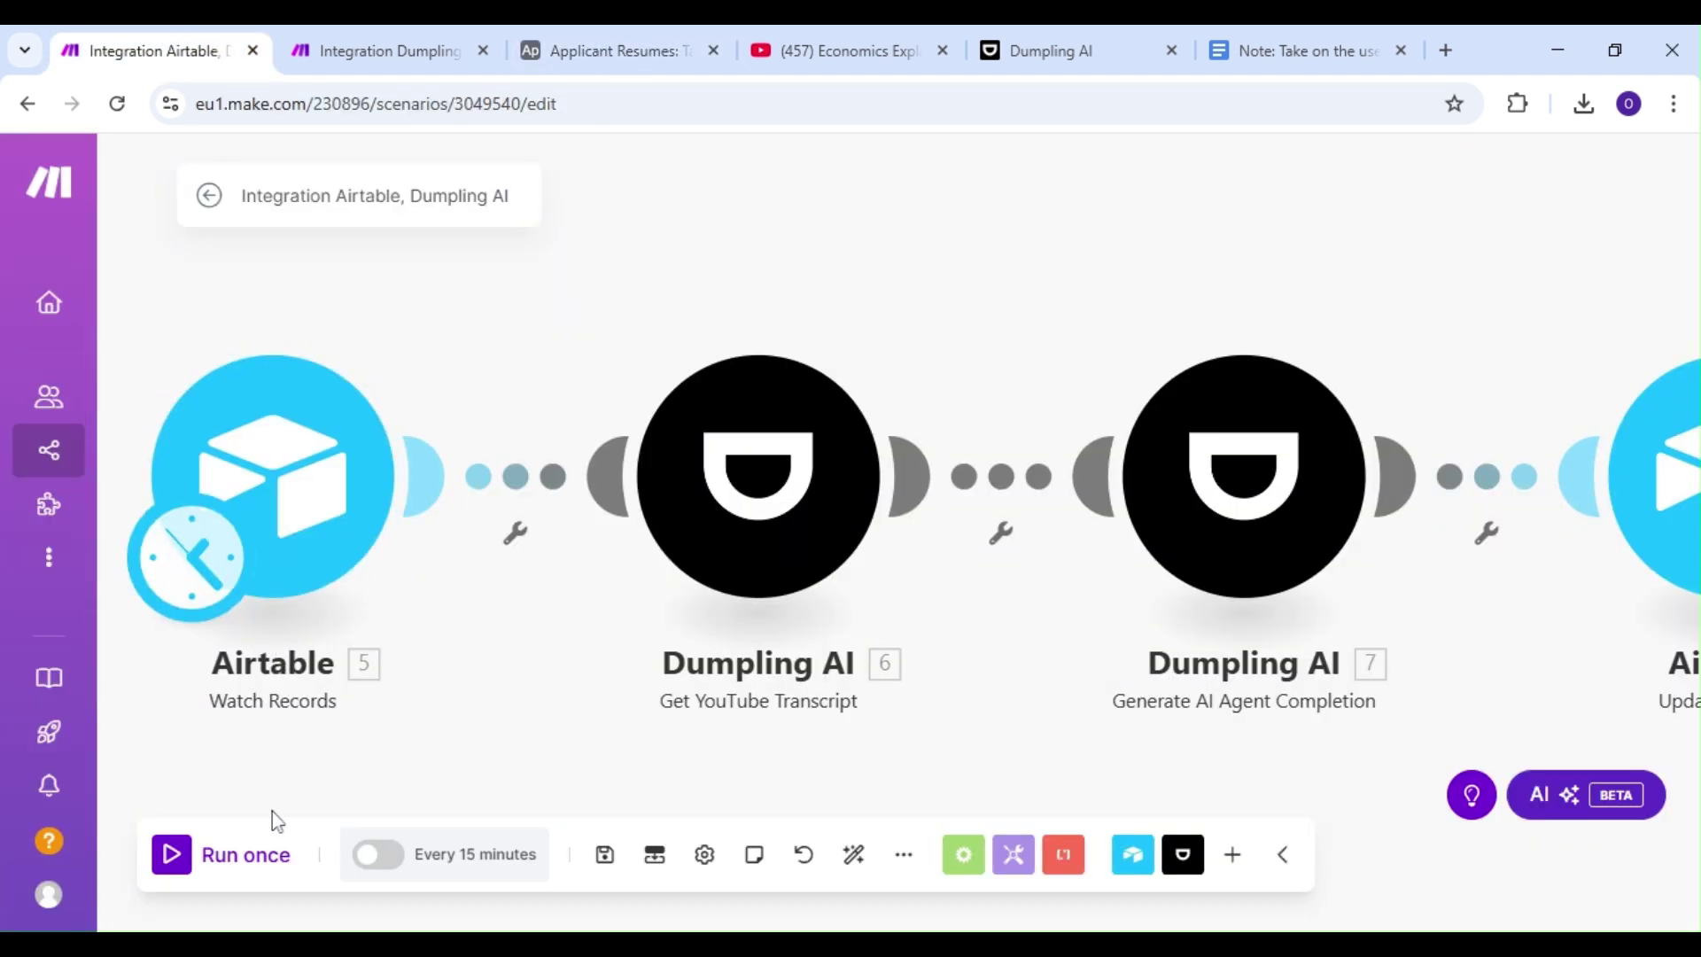
left_click(171, 855)
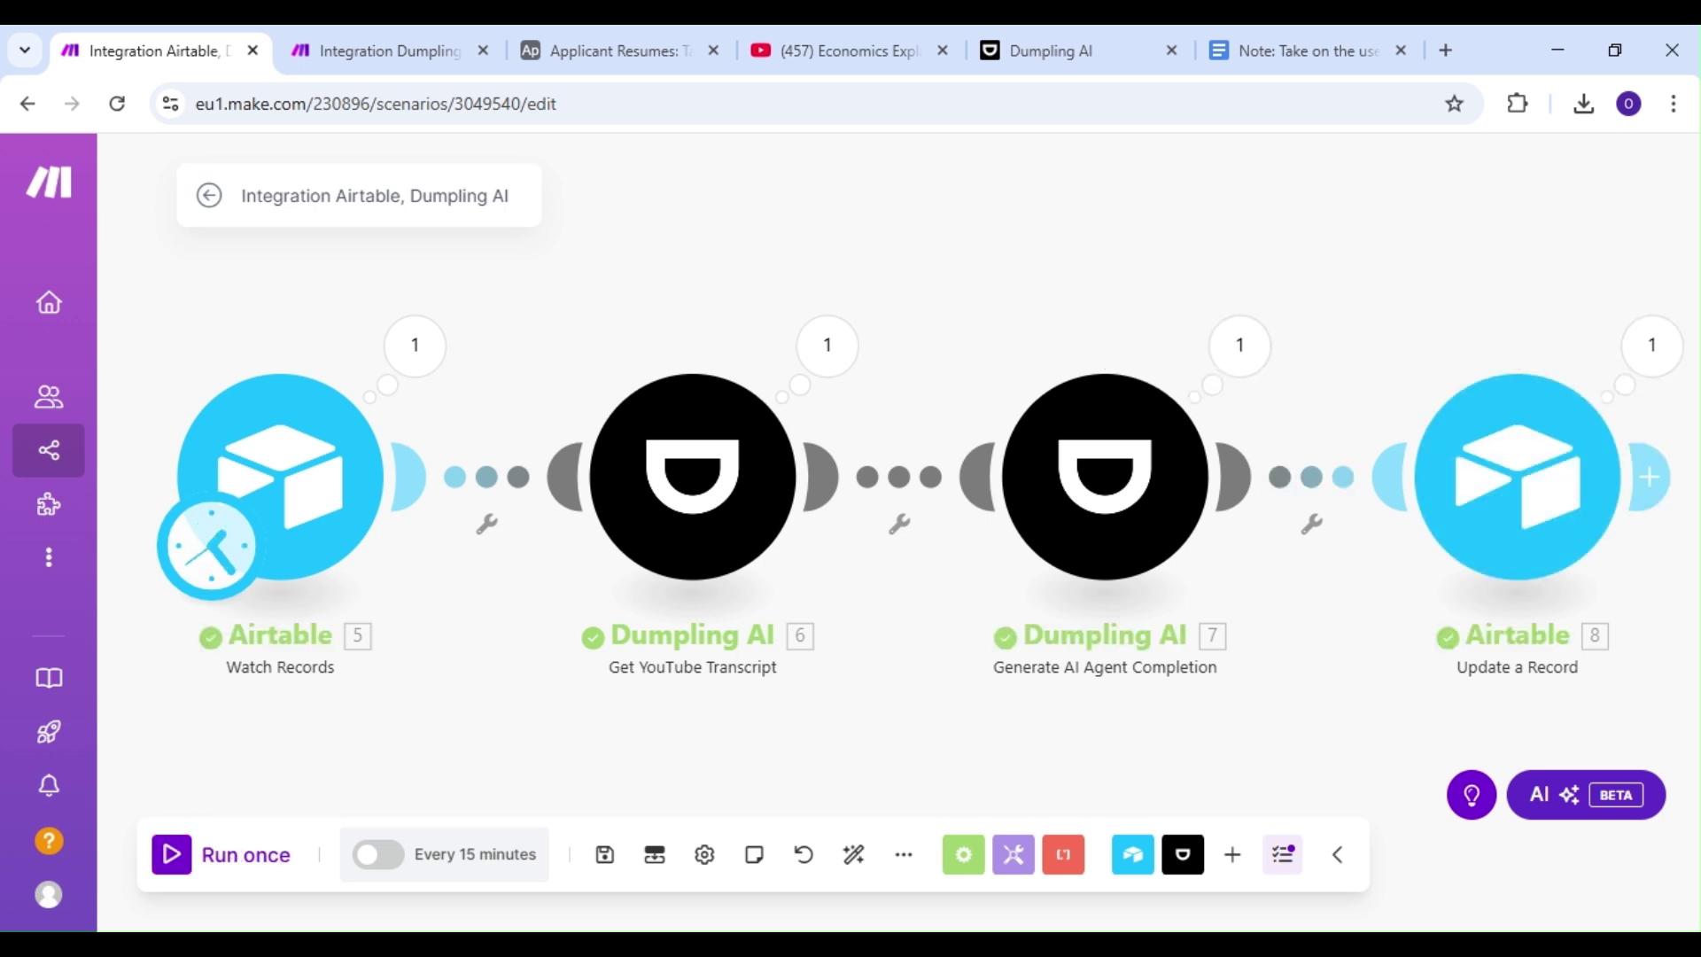
Expand the new record's Fact Check cell in Airtable and read through the generated claims, results and sources
left_click(612, 60)
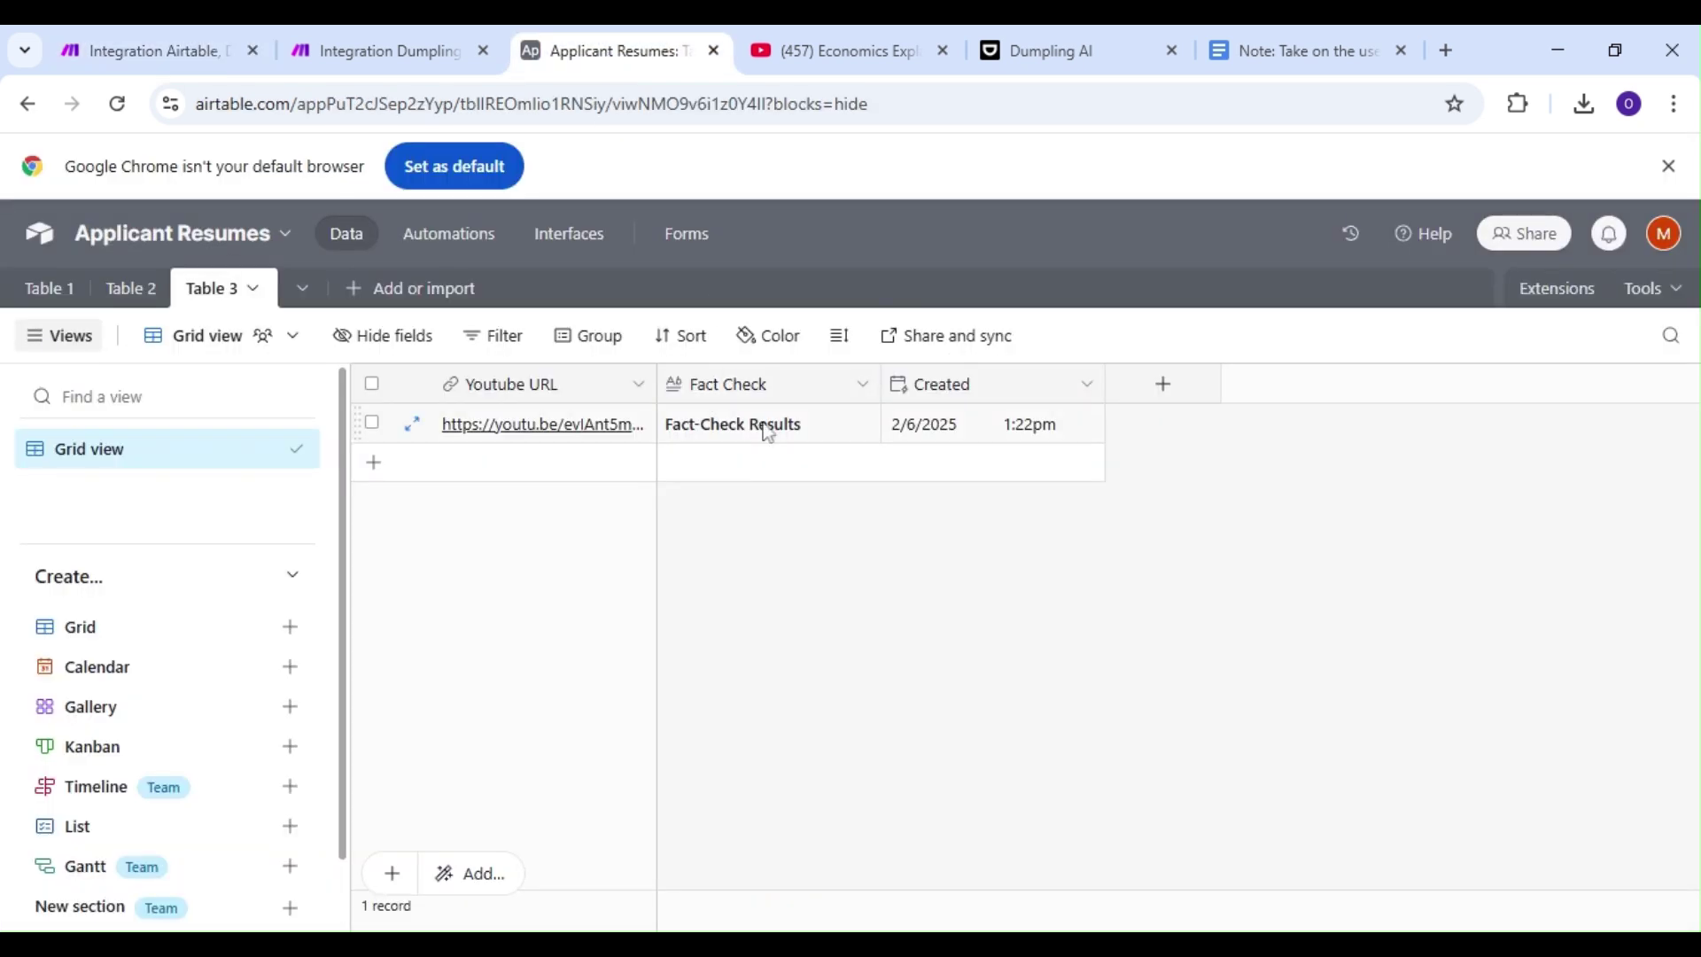
left_click(816, 439)
left_click(866, 434)
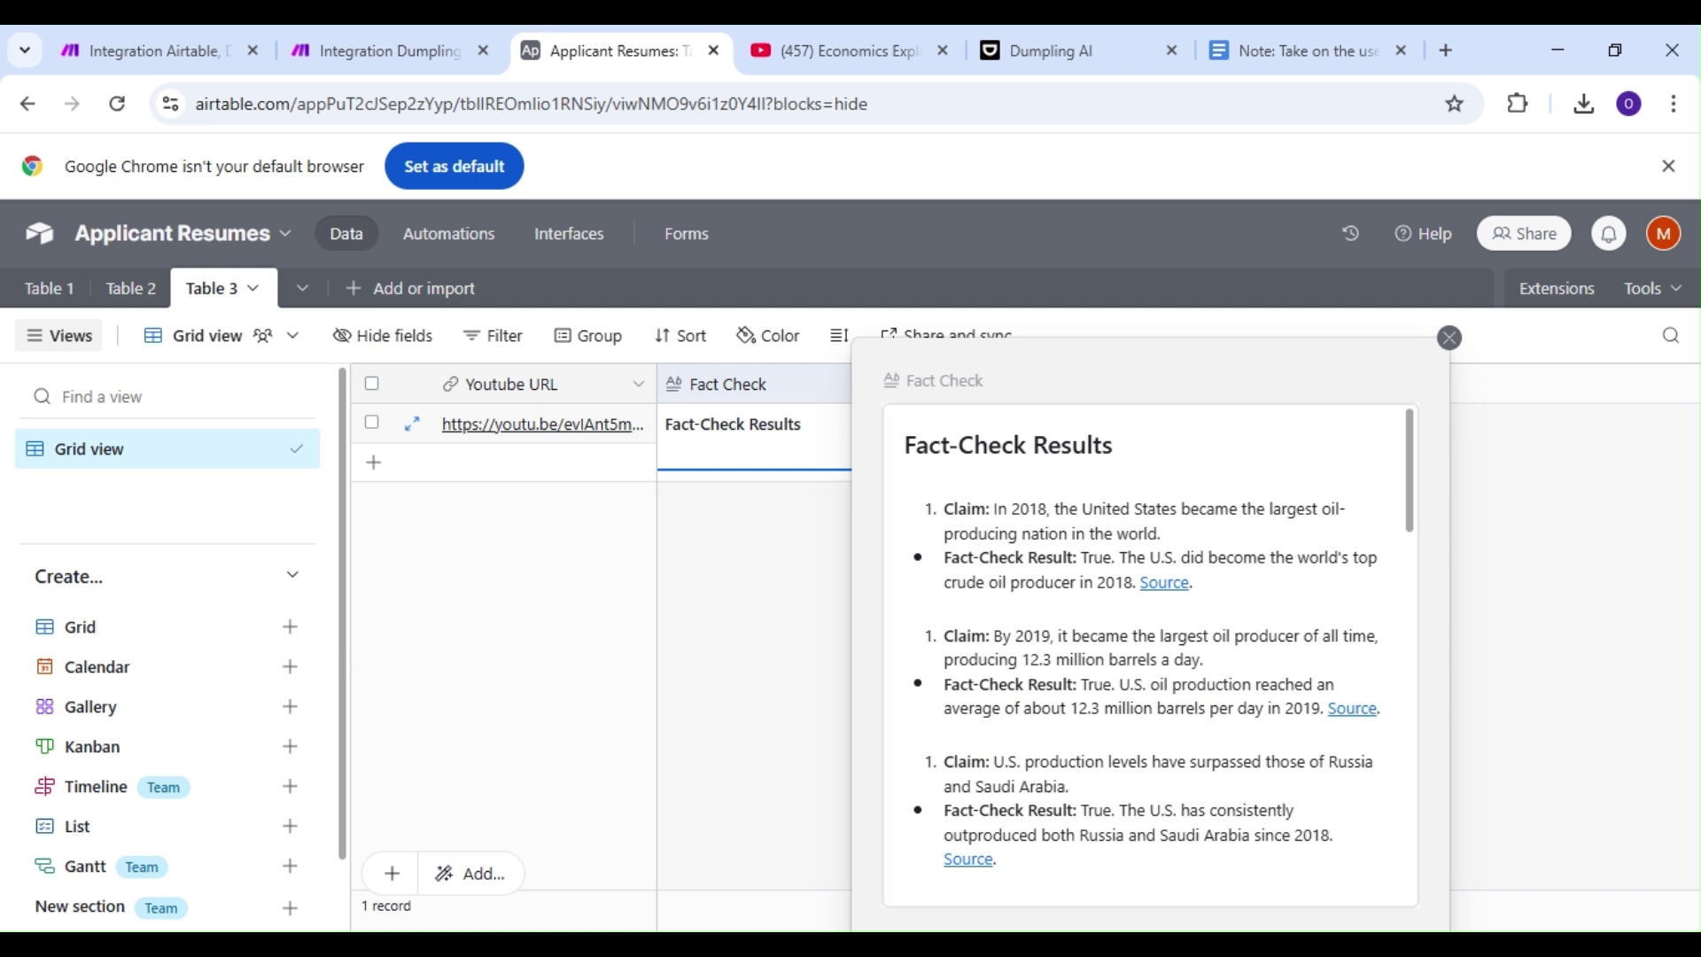
scroll(1150, 656, "down", 1)
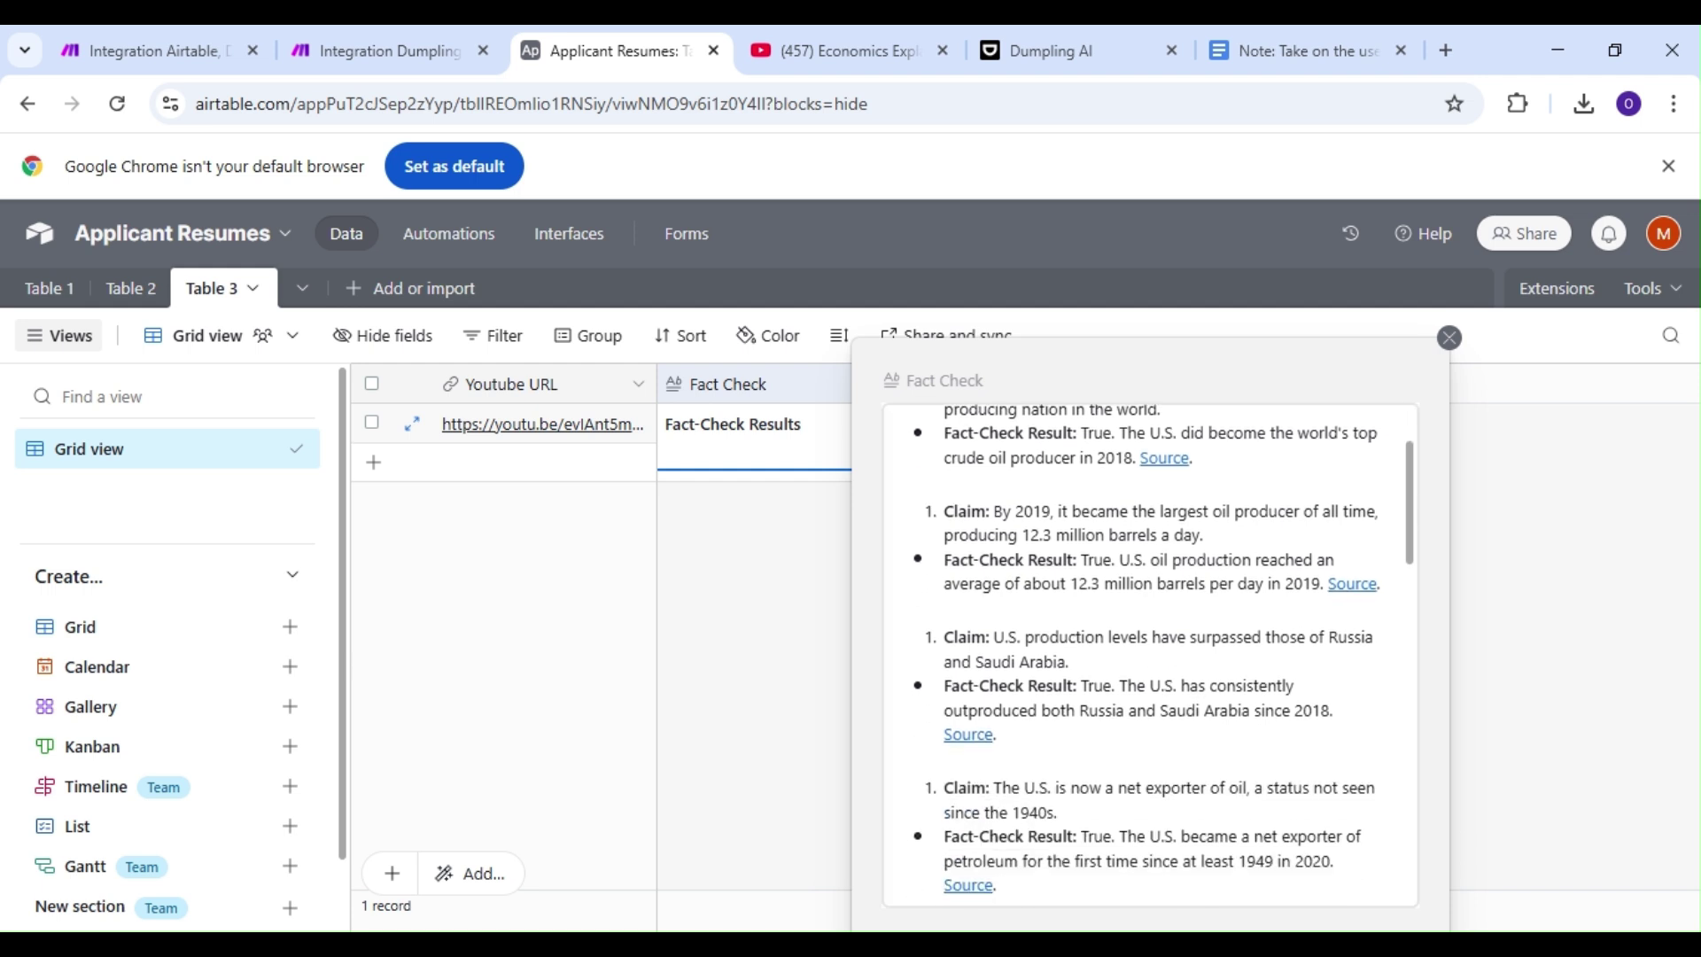
scroll(1150, 656, "down", 1)
scroll(1150, 656, "up", 1)
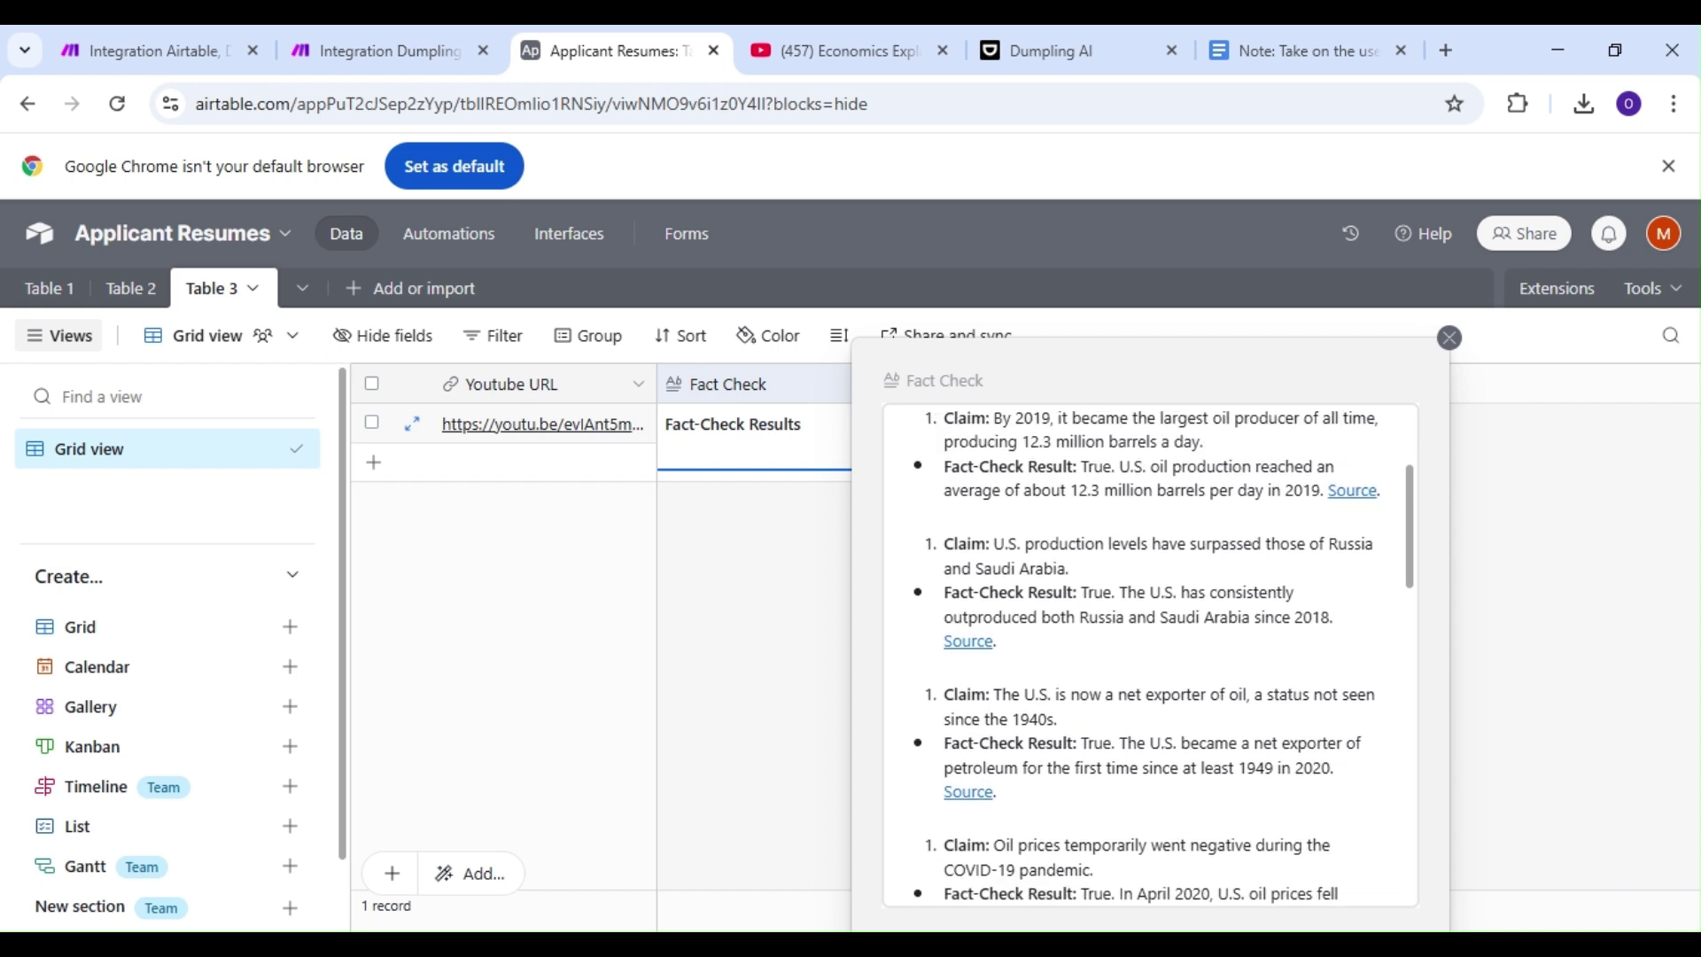
scroll(1150, 656, "down", 1)
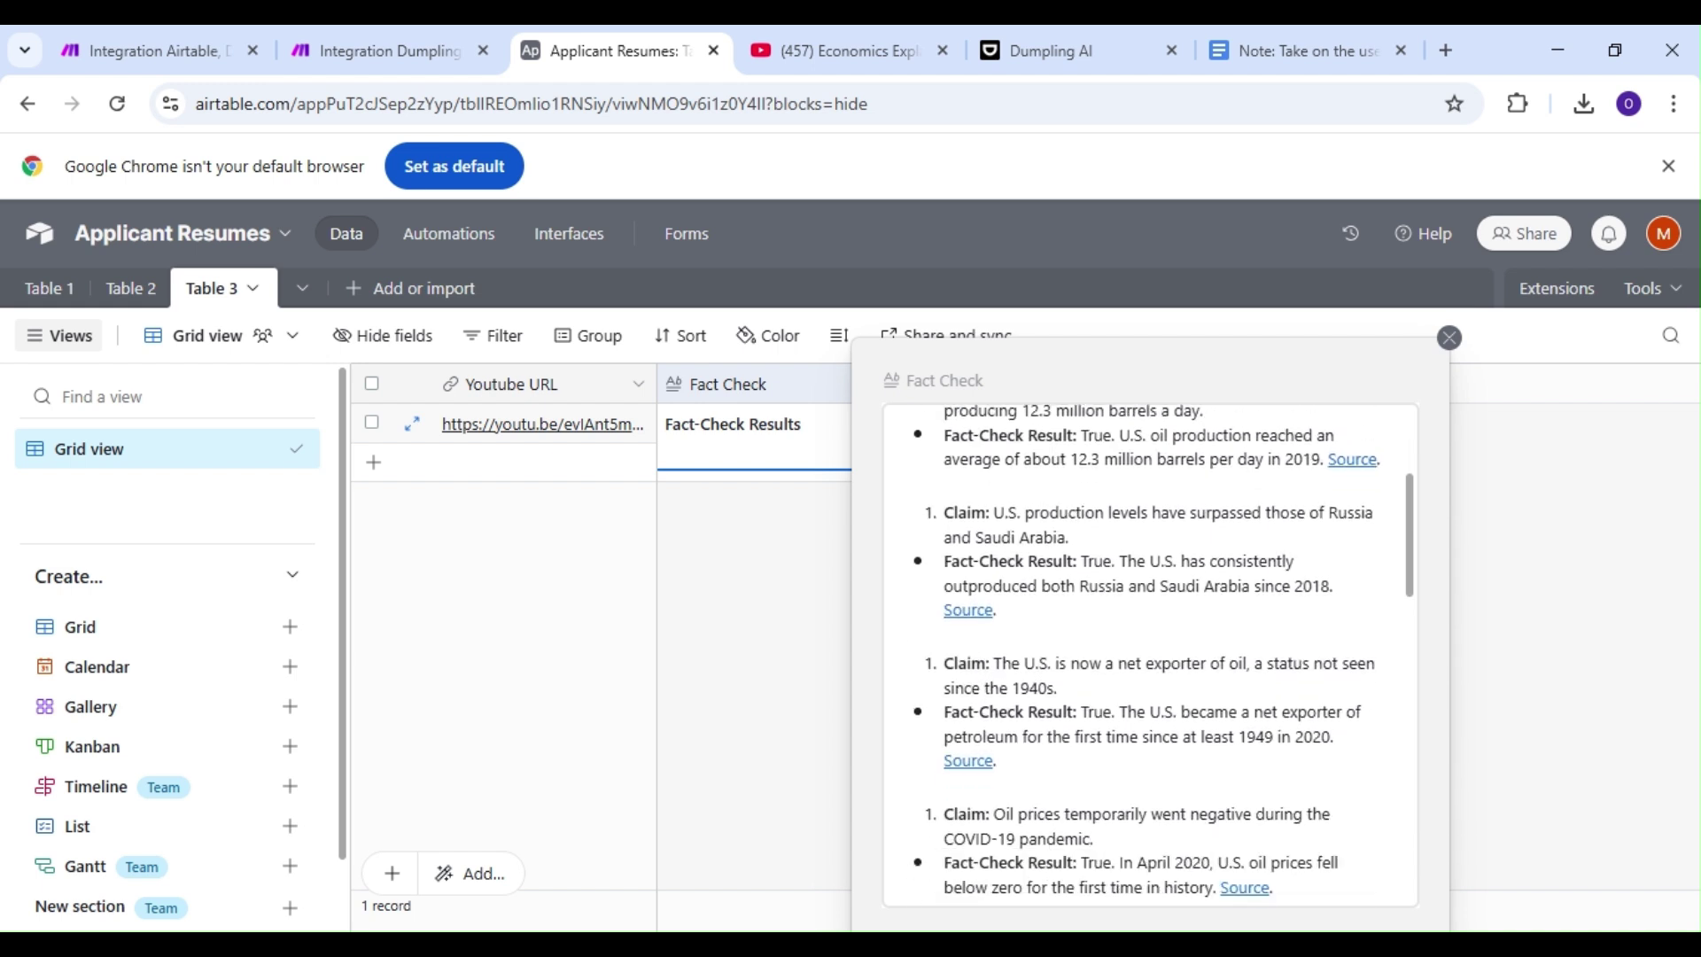
scroll(1150, 655, "down", 2)
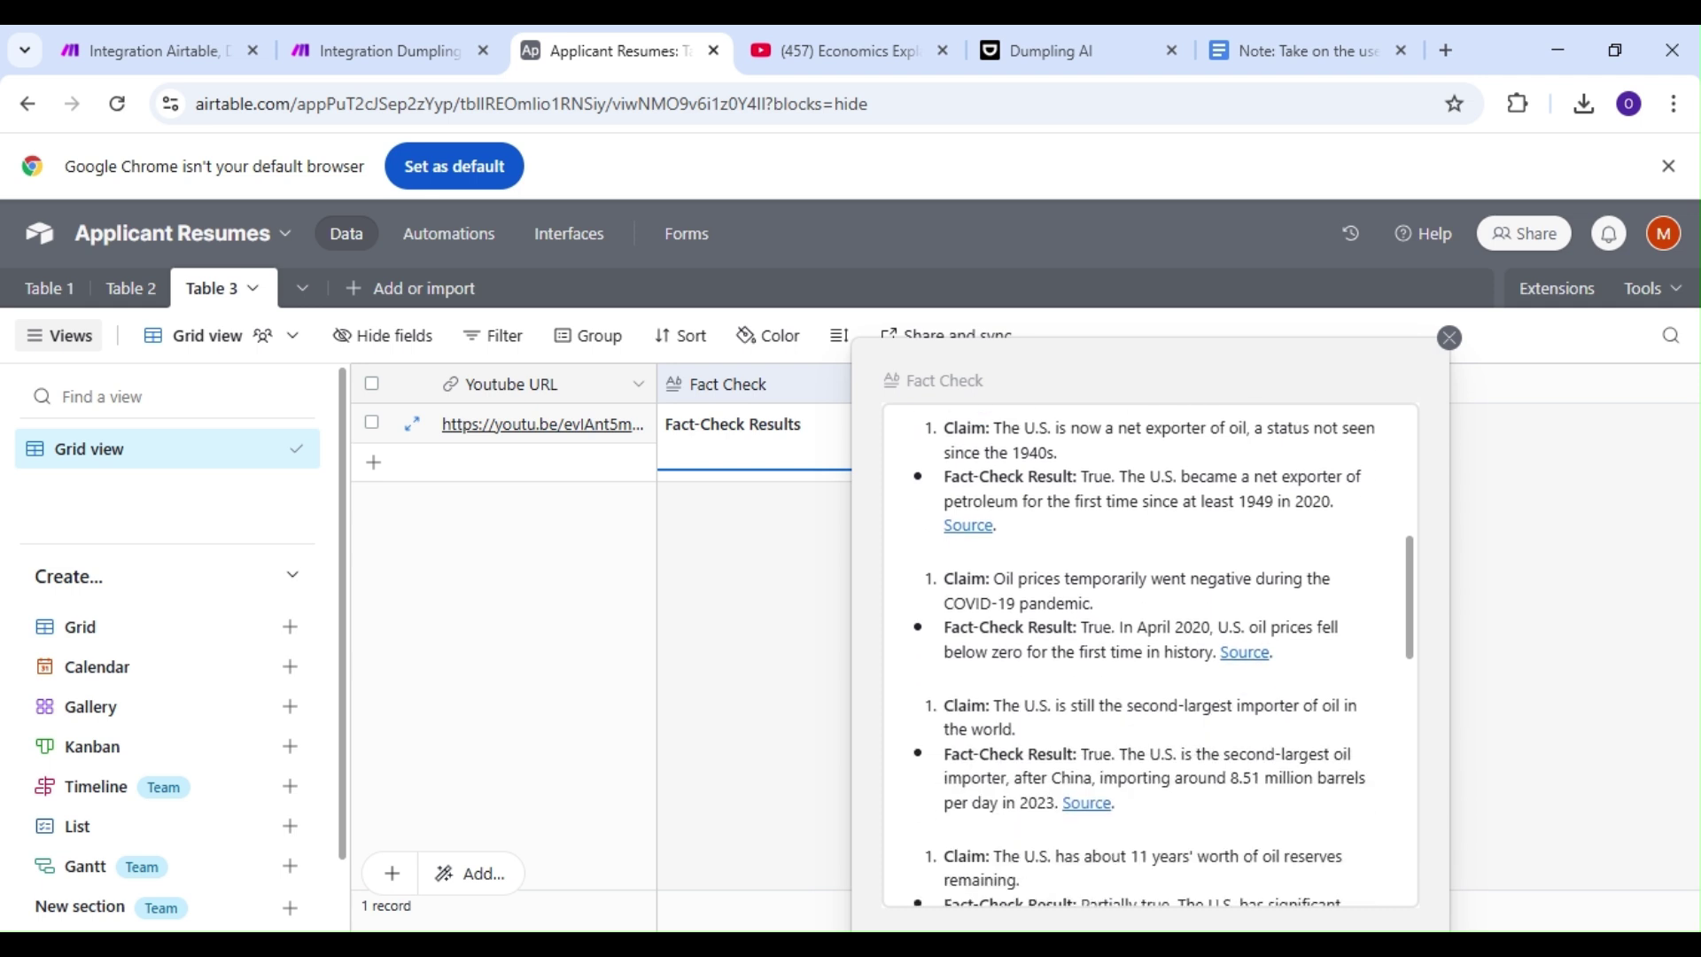
scroll(1150, 655, "down", 4)
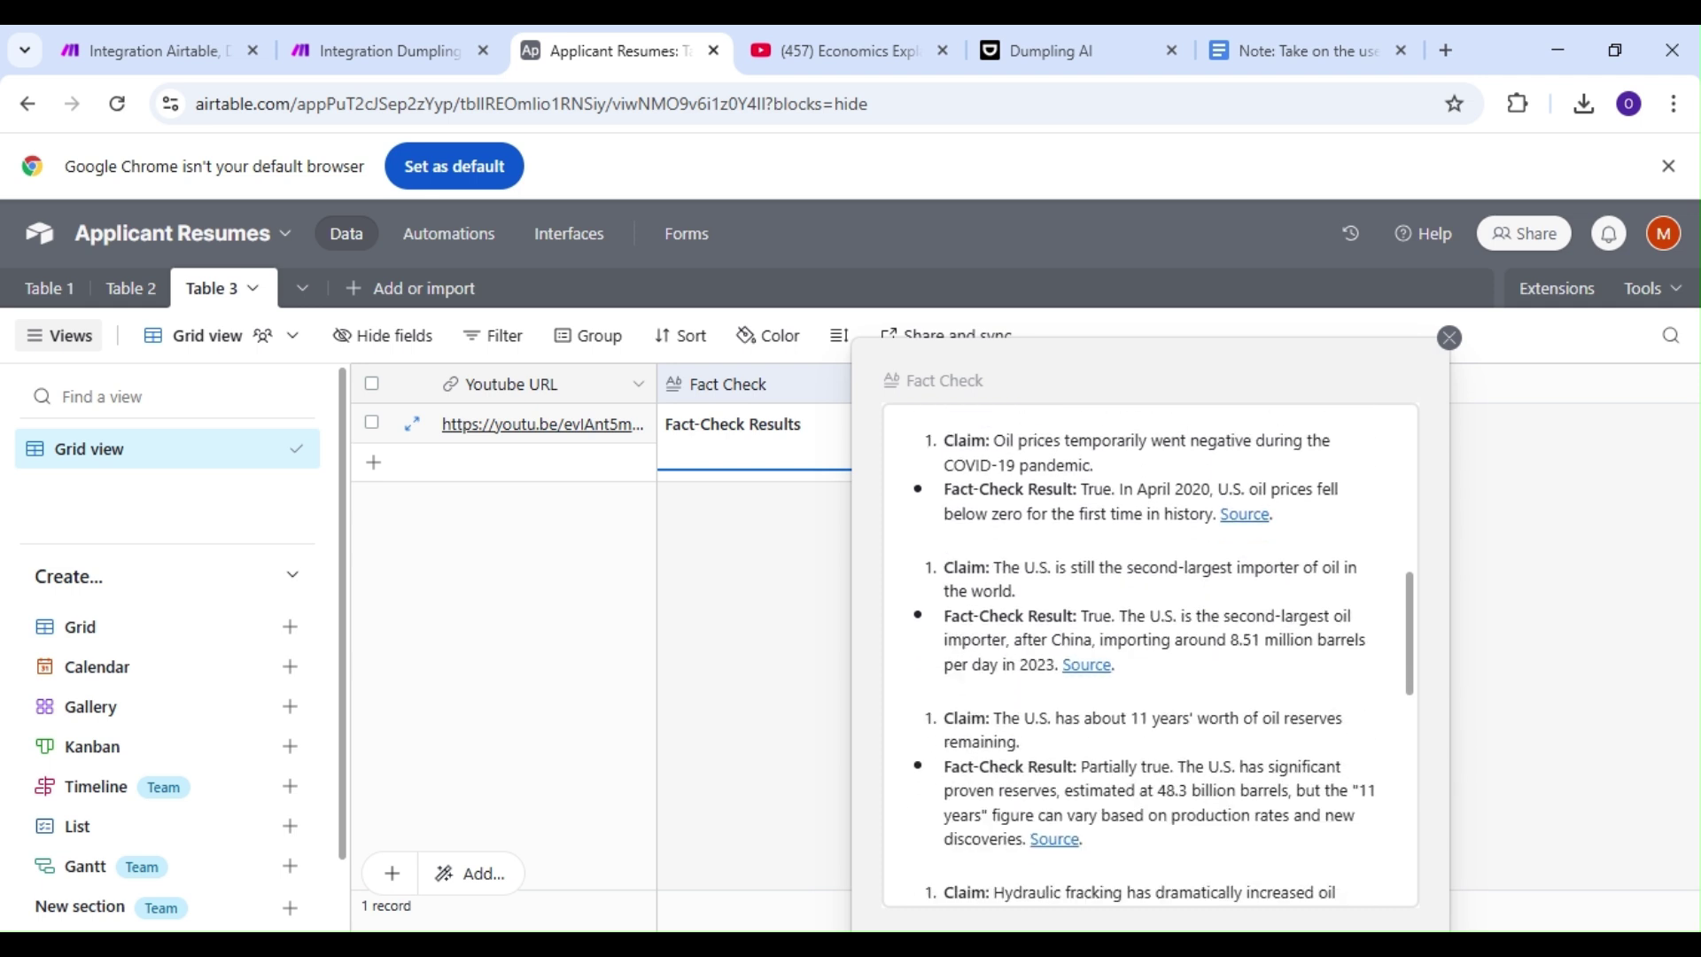
scroll(1150, 656, "down", 3)
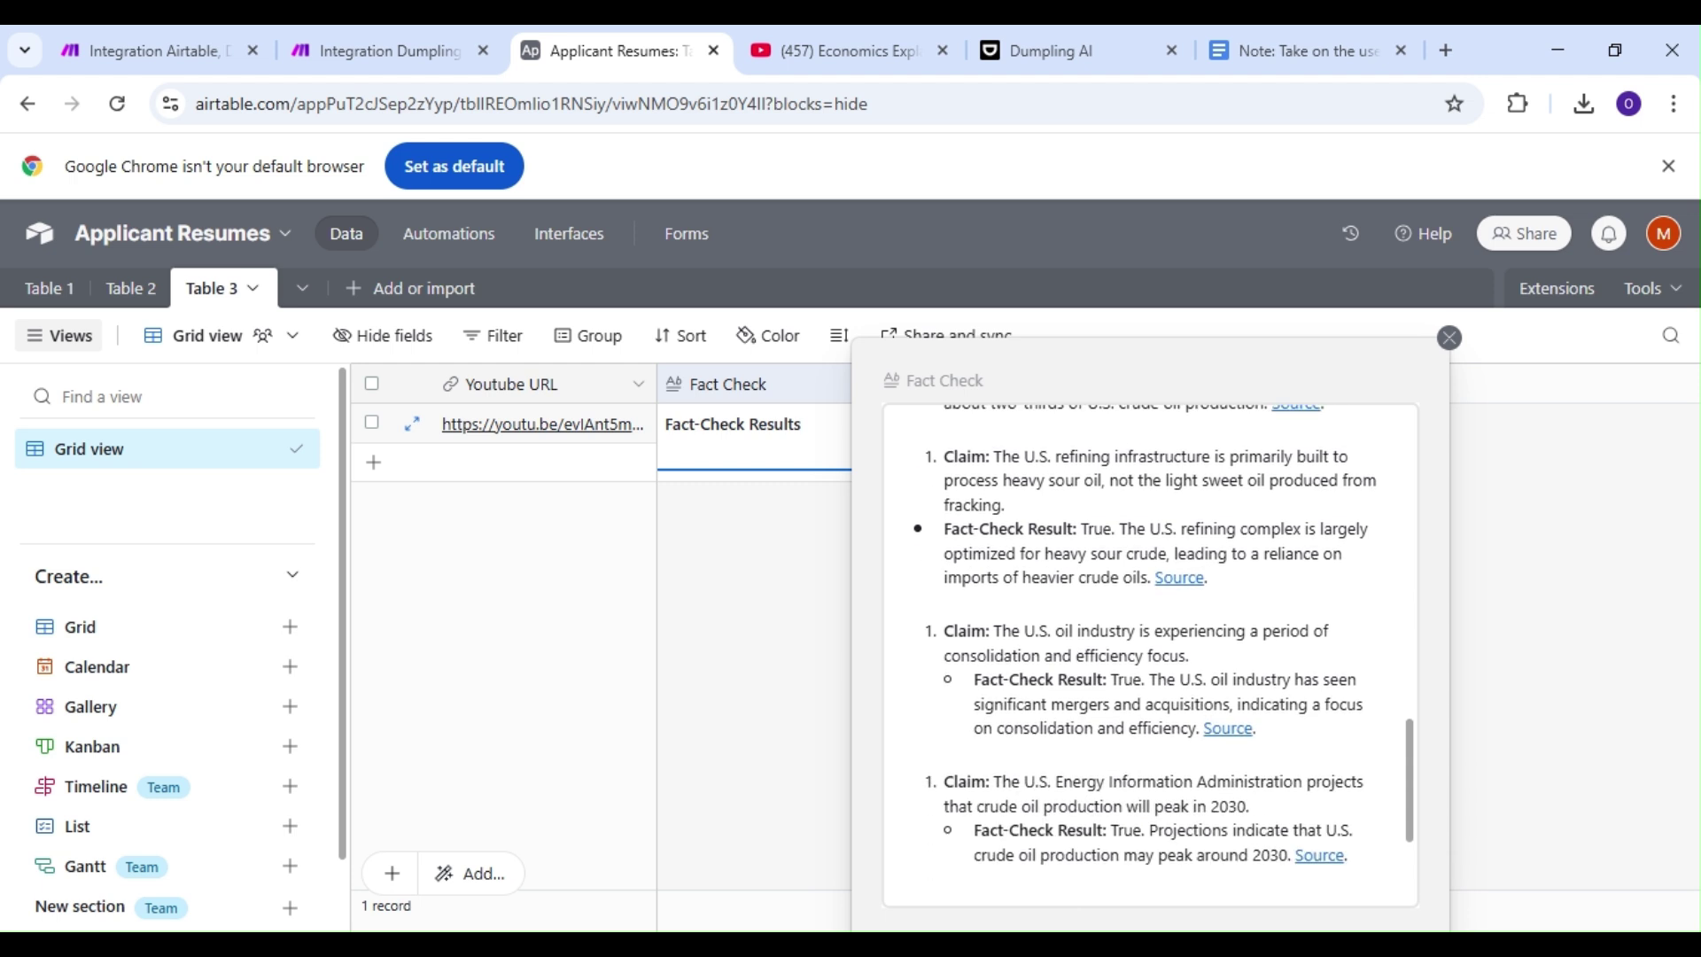
scroll(1150, 655, "up", 1)
scroll(1150, 656, "up", 1)
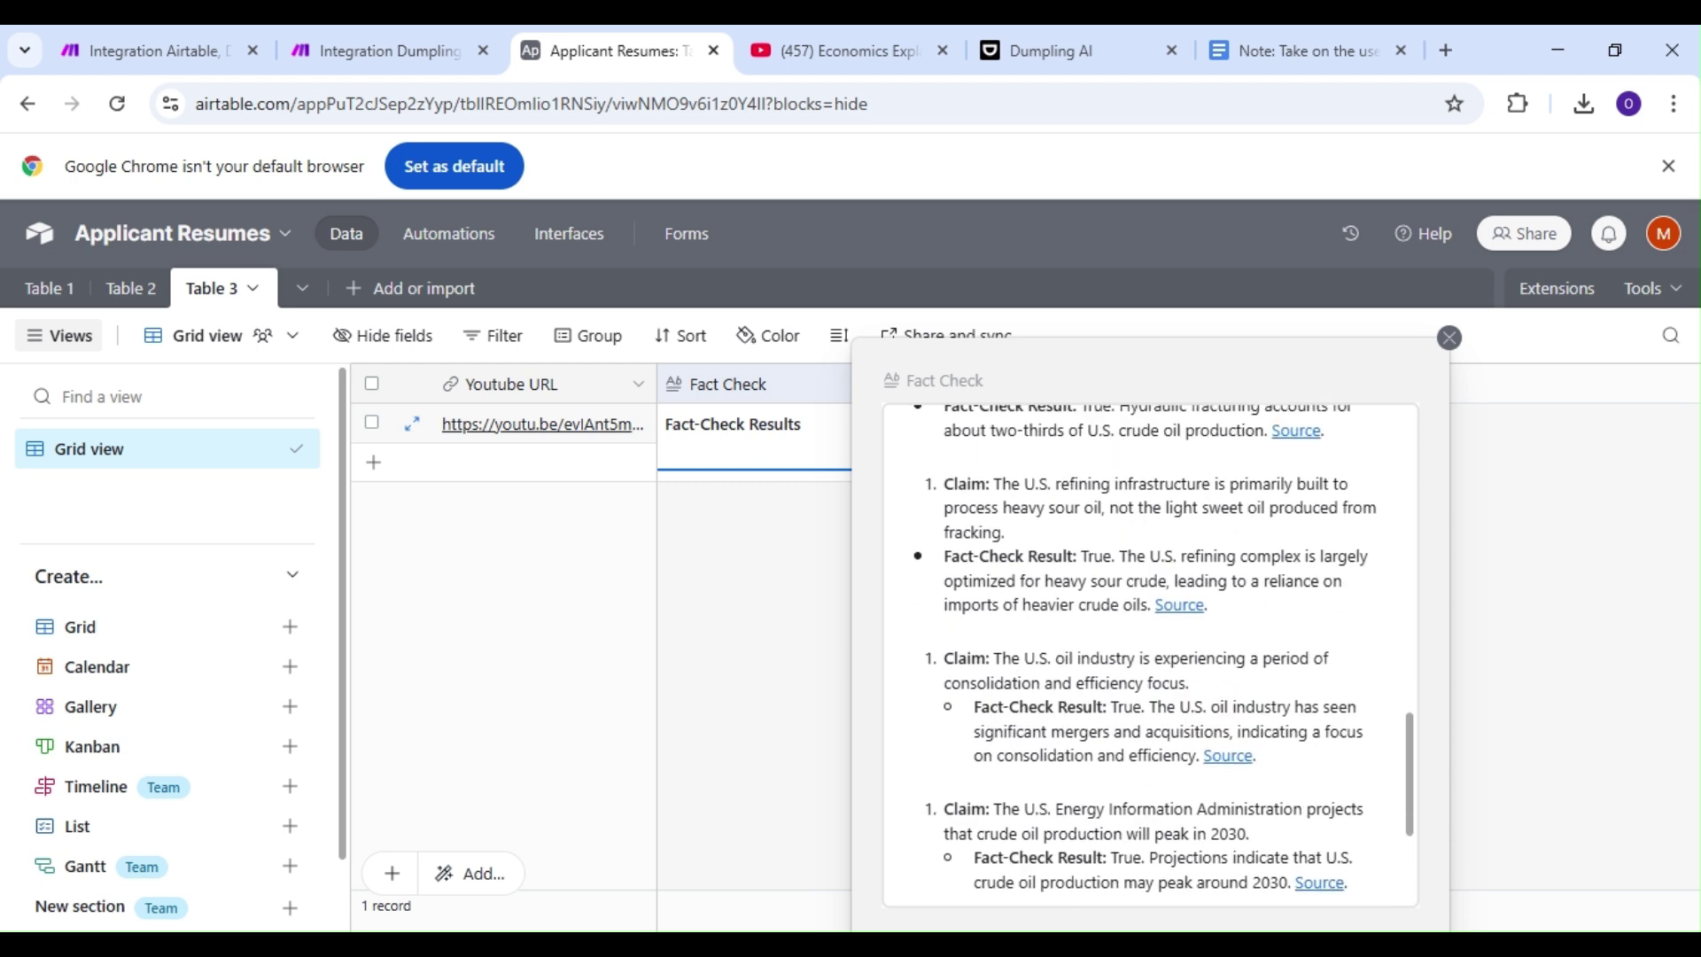
scroll(1150, 655, "up", 1)
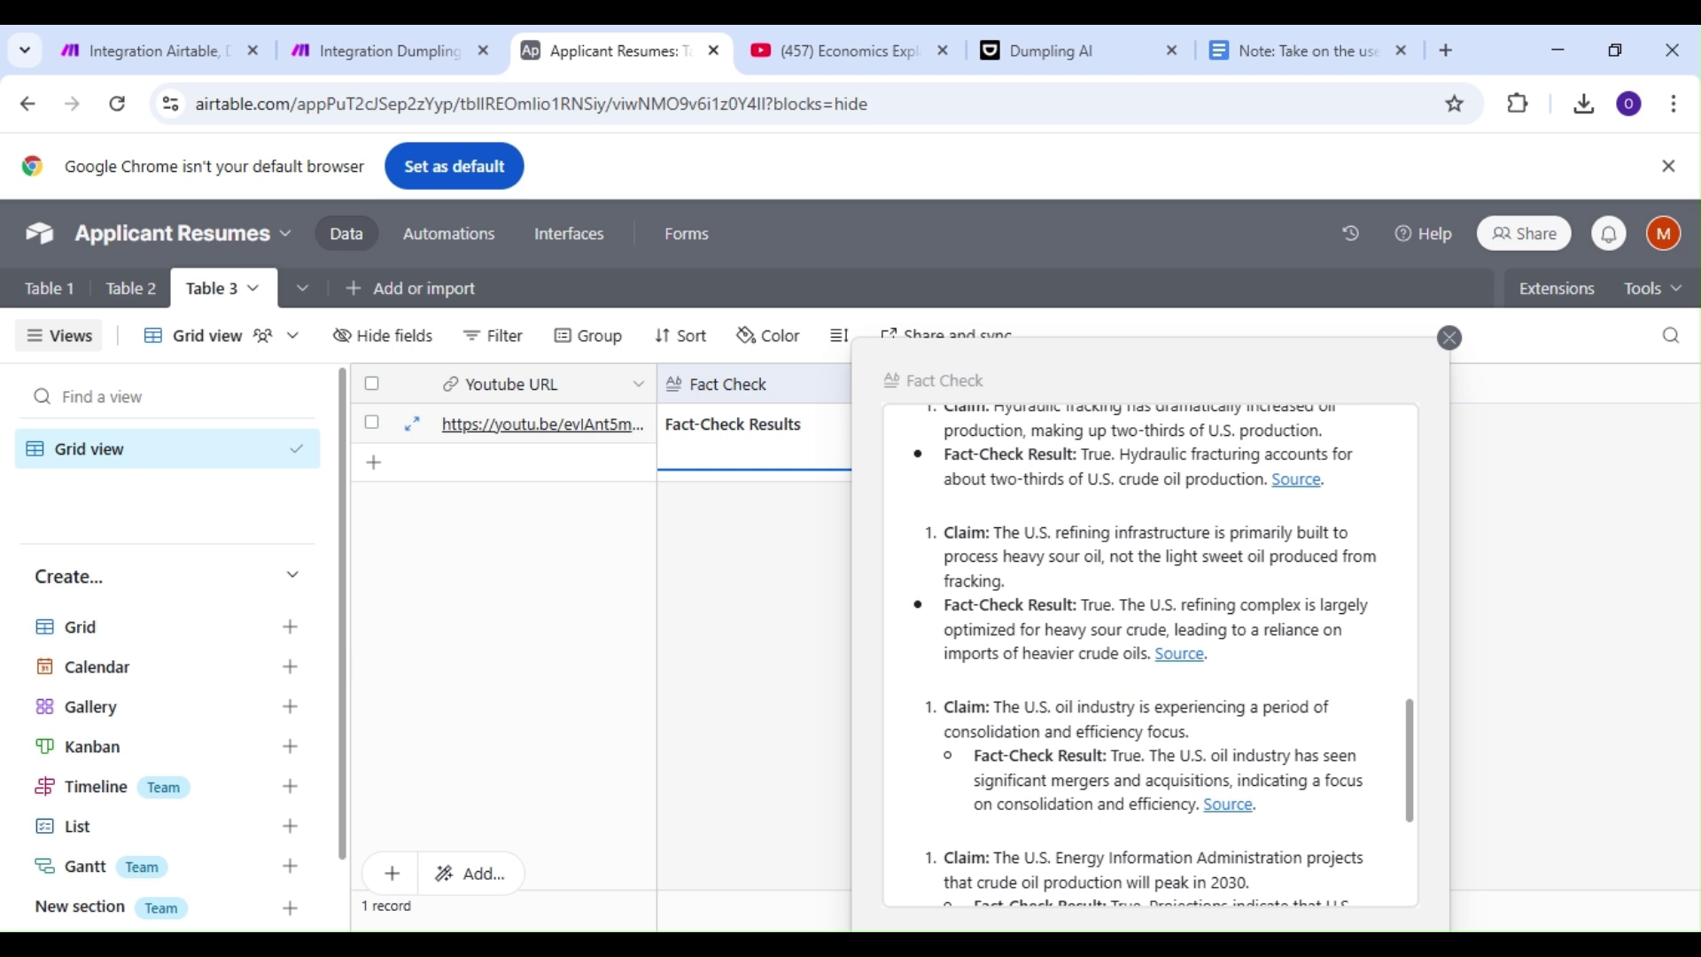
scroll(1150, 656, "up", 1)
scroll(1150, 656, "up", 6)
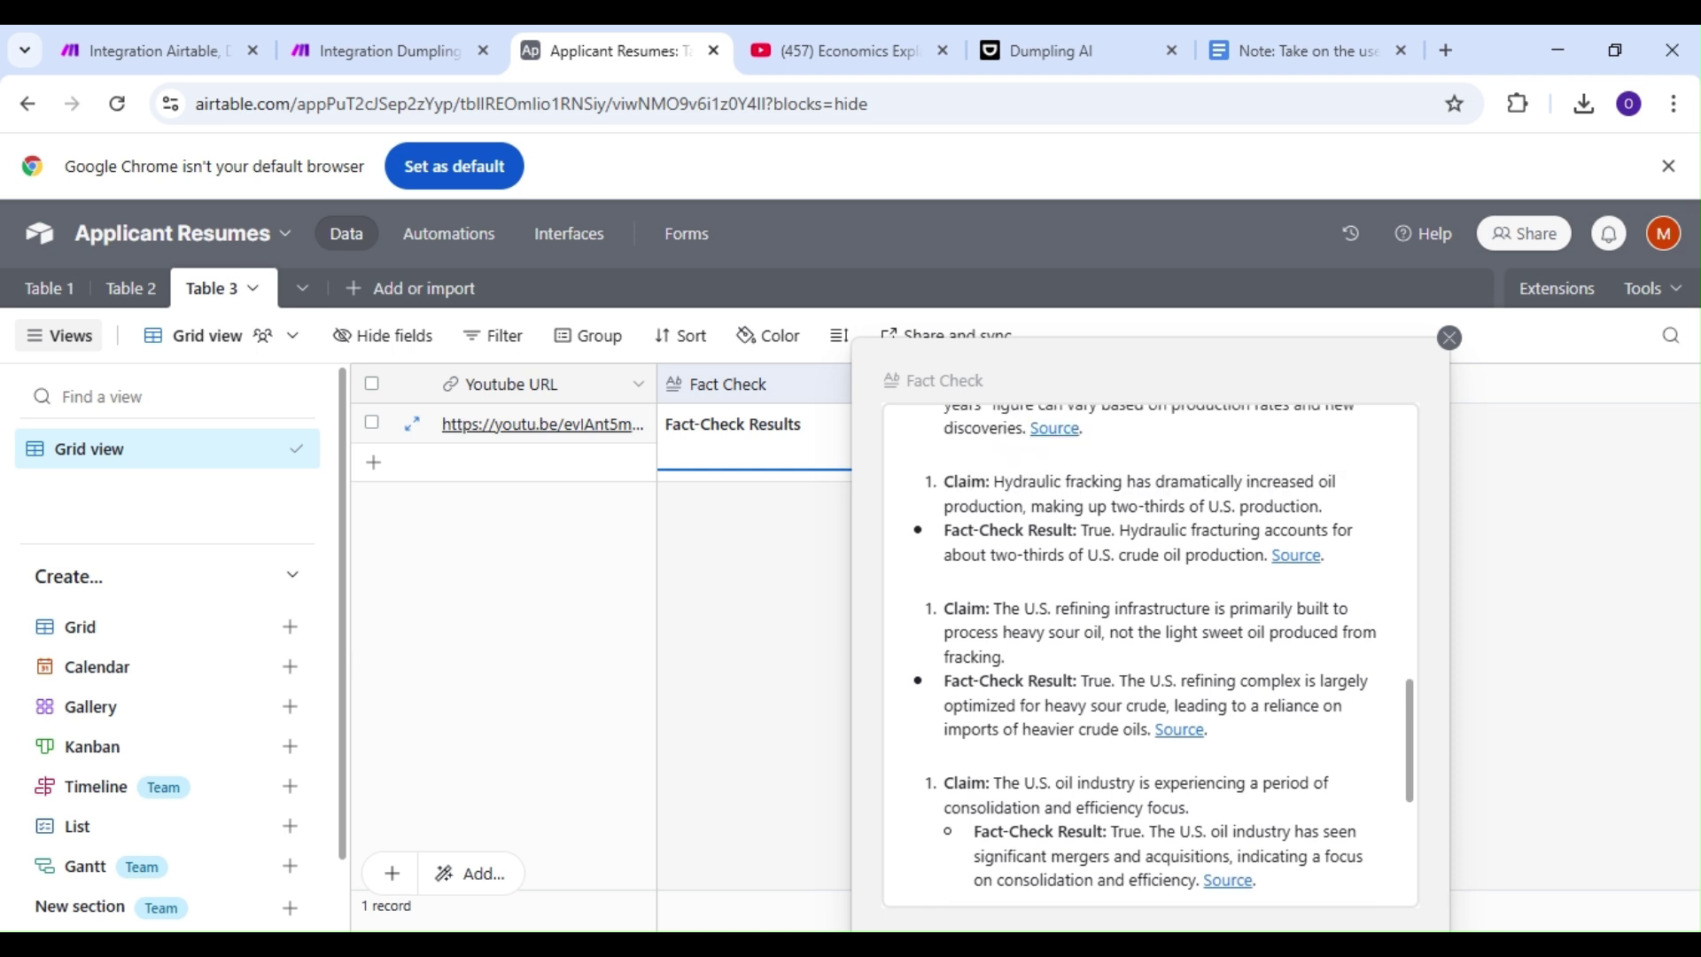
scroll(1150, 655, "down", 5)
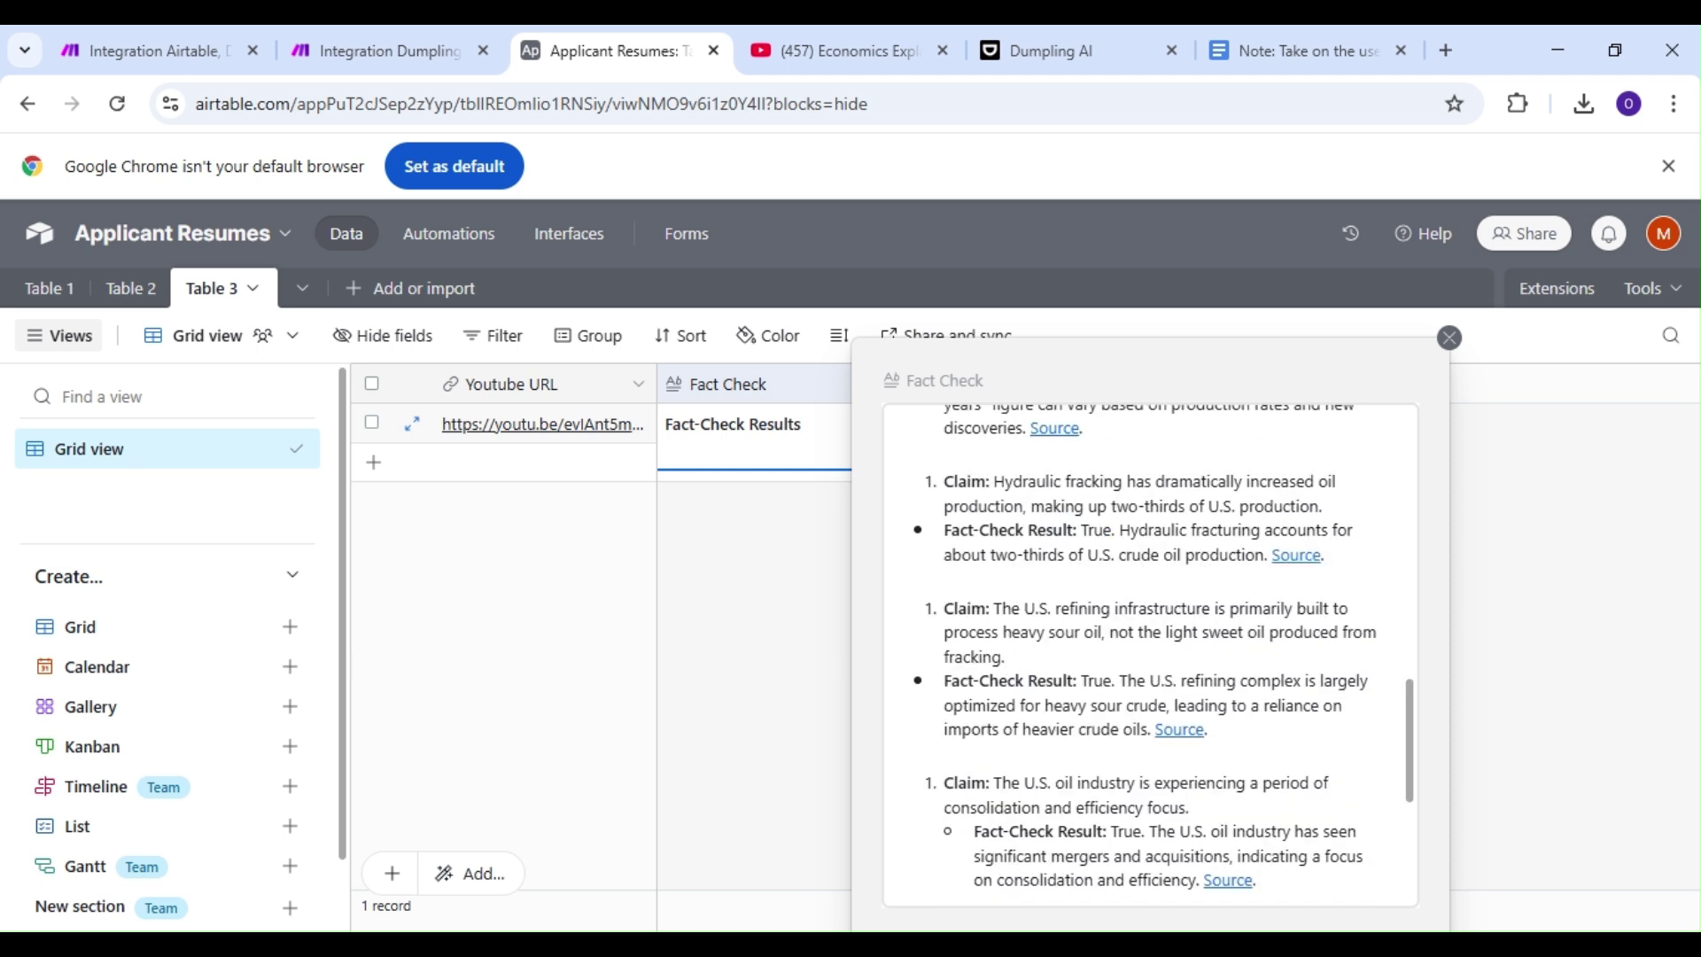